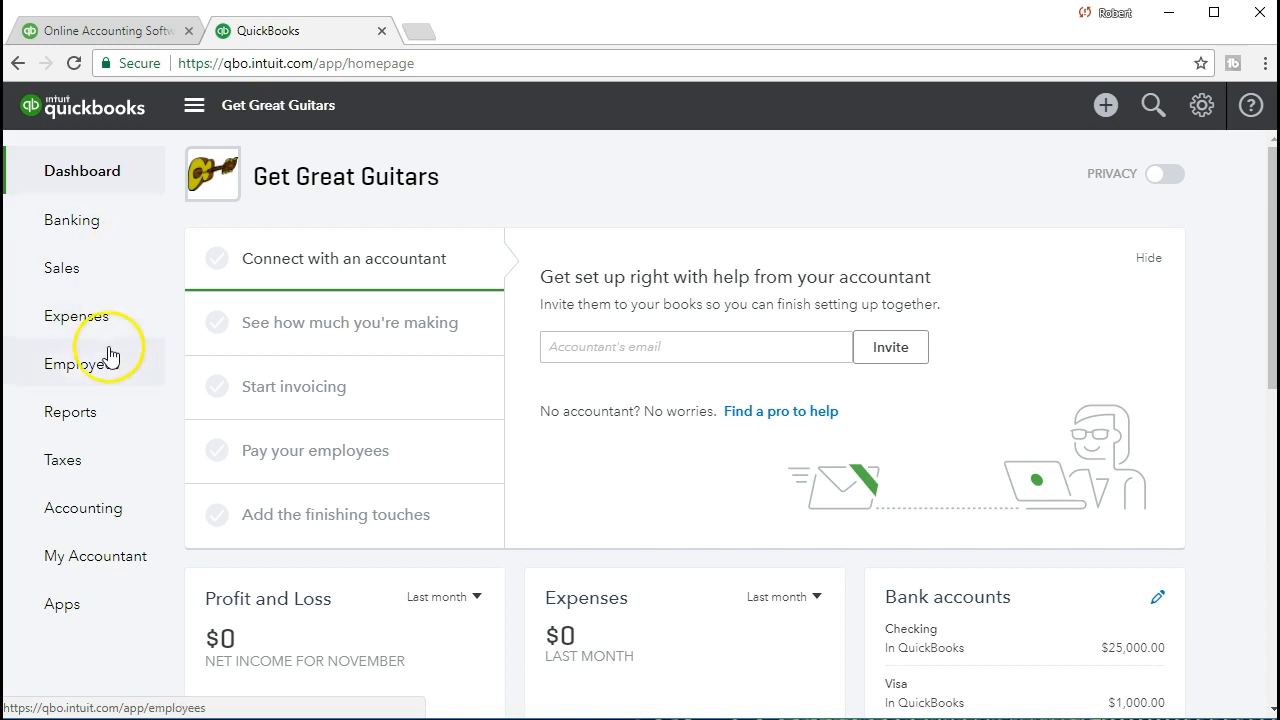
- Open the register of the Checking account from the chart of accounts
left_click(103, 519)
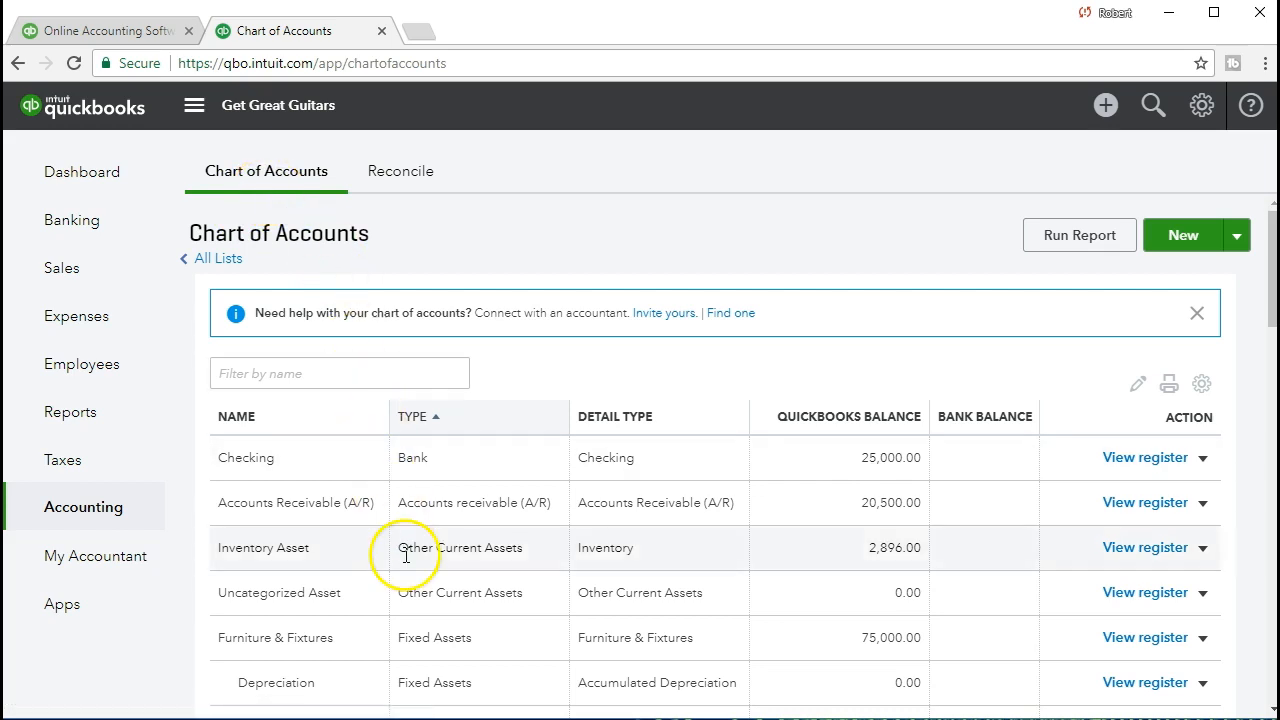
scroll(410, 560, "down", 1)
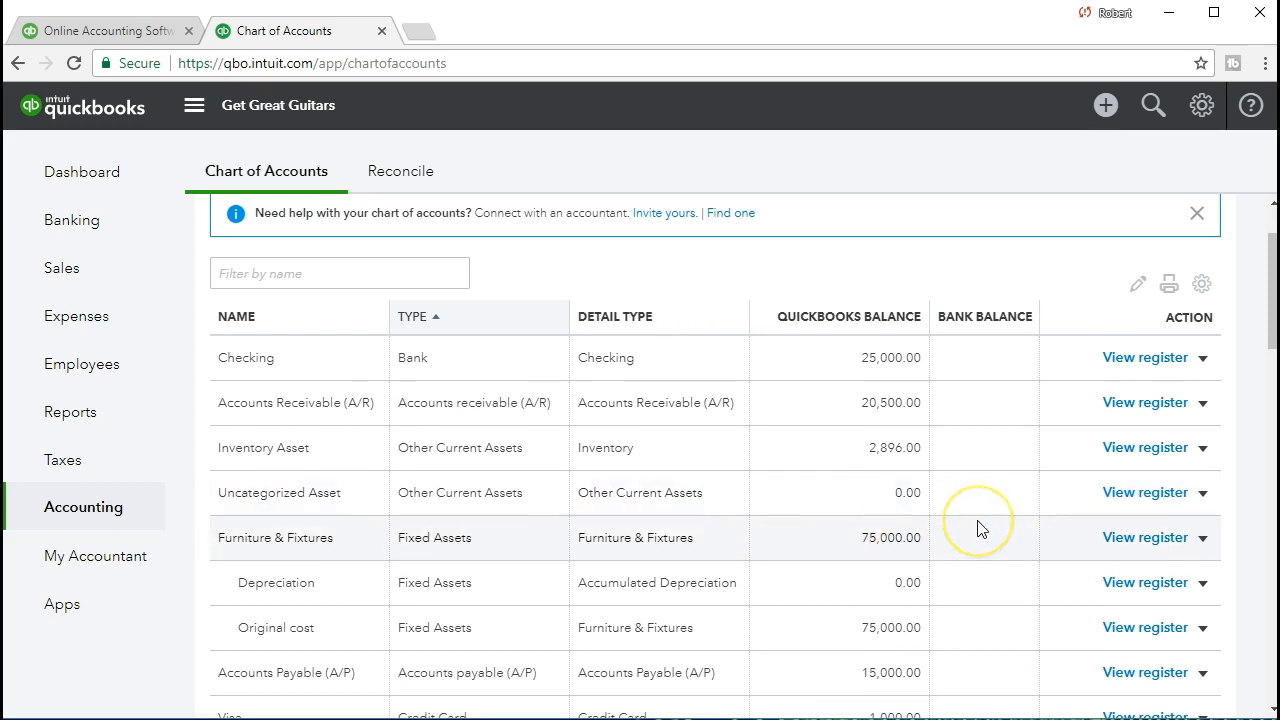
scroll(979, 529, "down", 2)
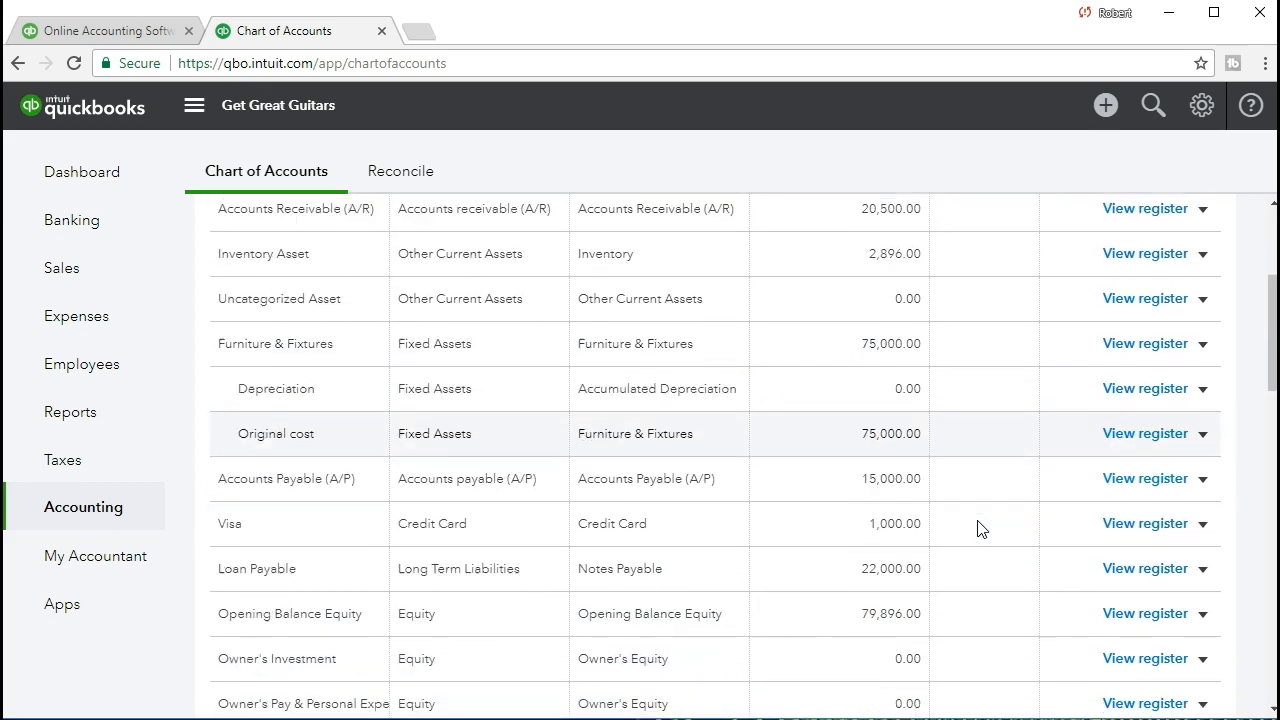
scroll(979, 529, "up", 4)
left_click(906, 480)
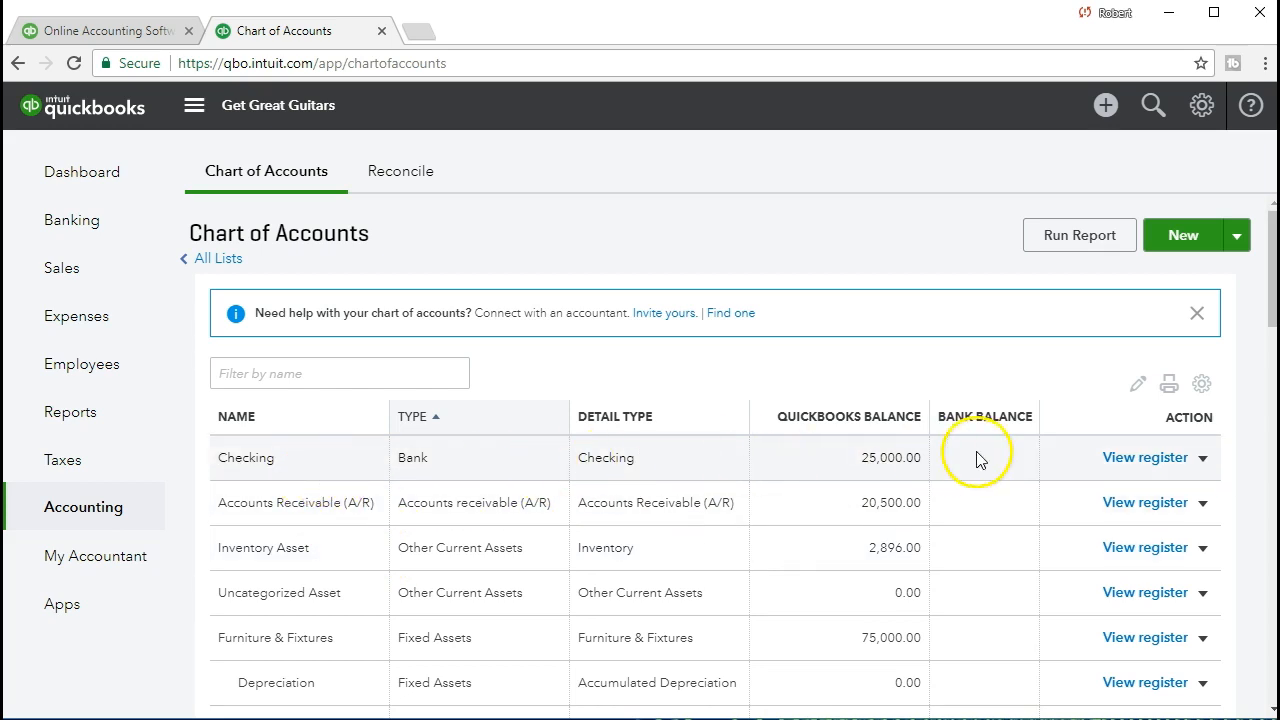
left_click(1115, 459)
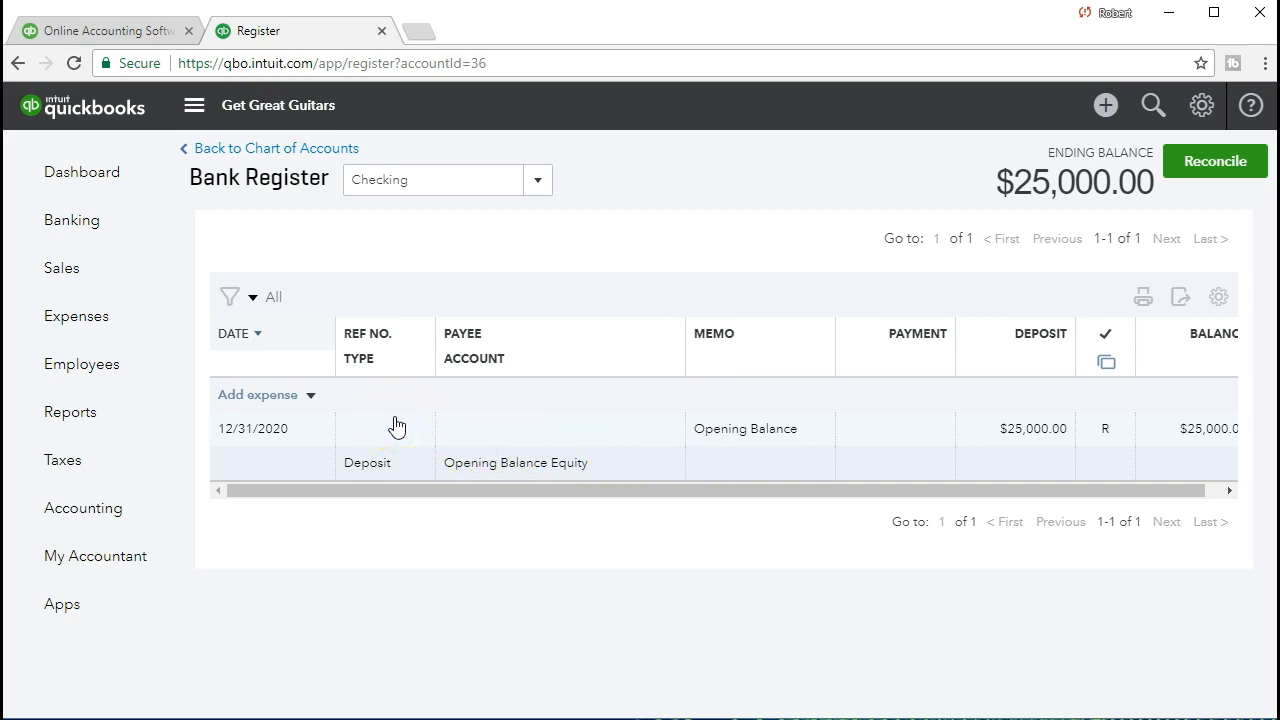
- Add a new deposit transaction to the Checking register, dated 01/10/2021
left_click(311, 397)
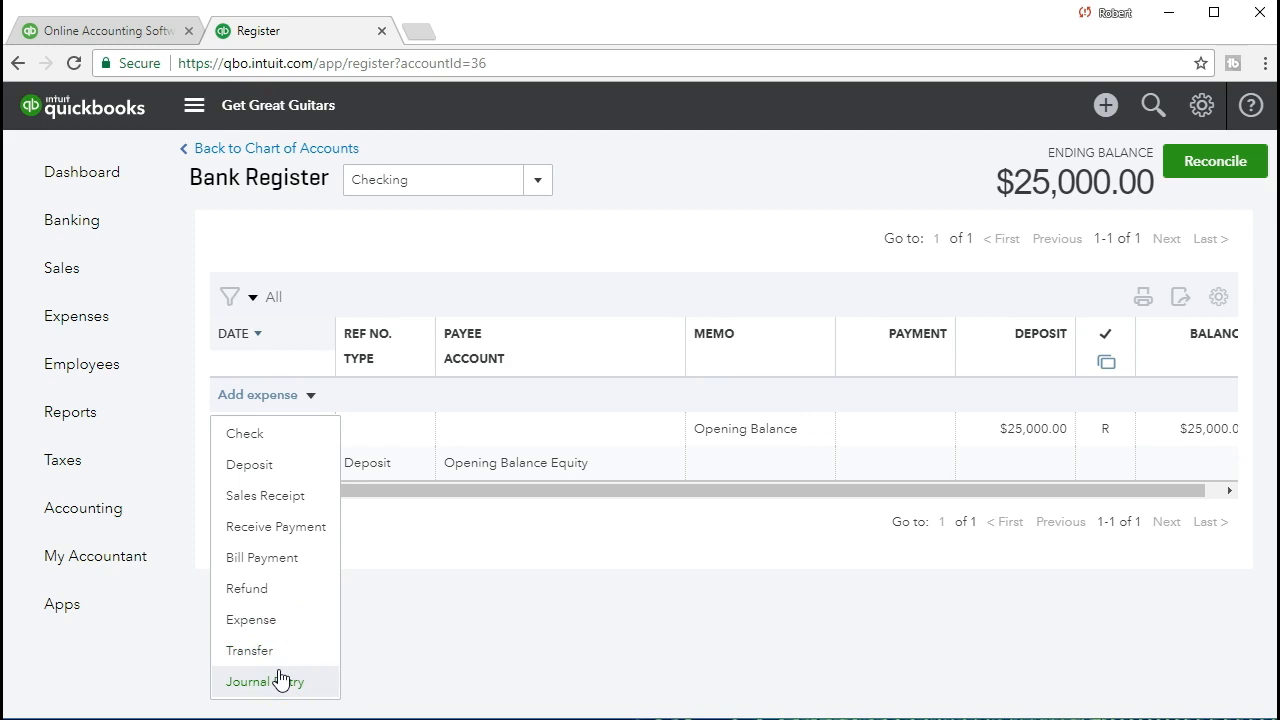
left_click(301, 476)
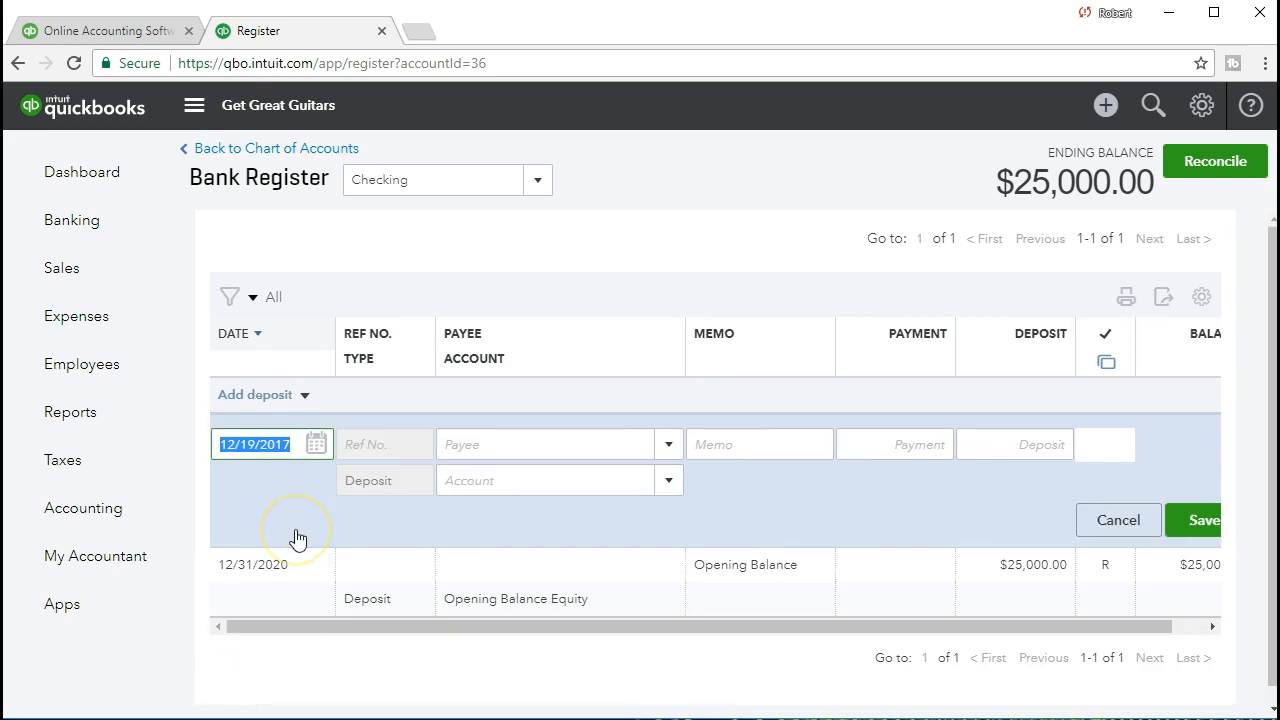
type("0")
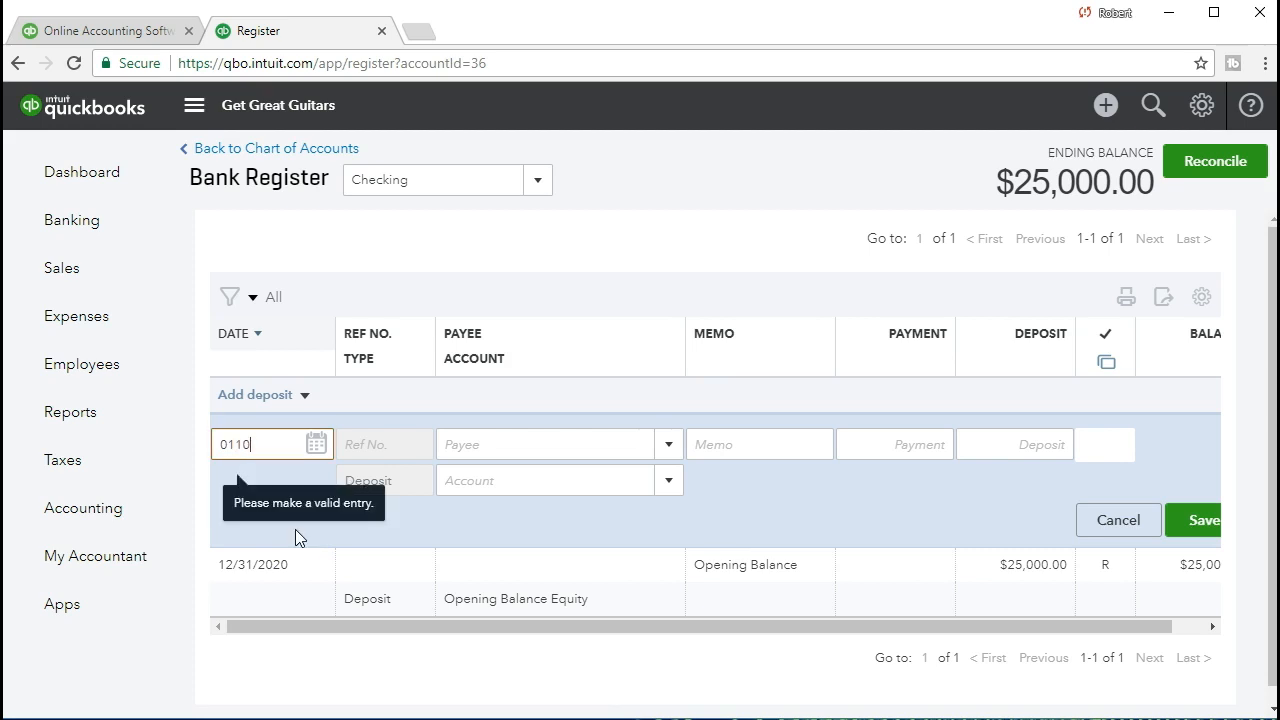
type("1/10/2021")
key("Tab")
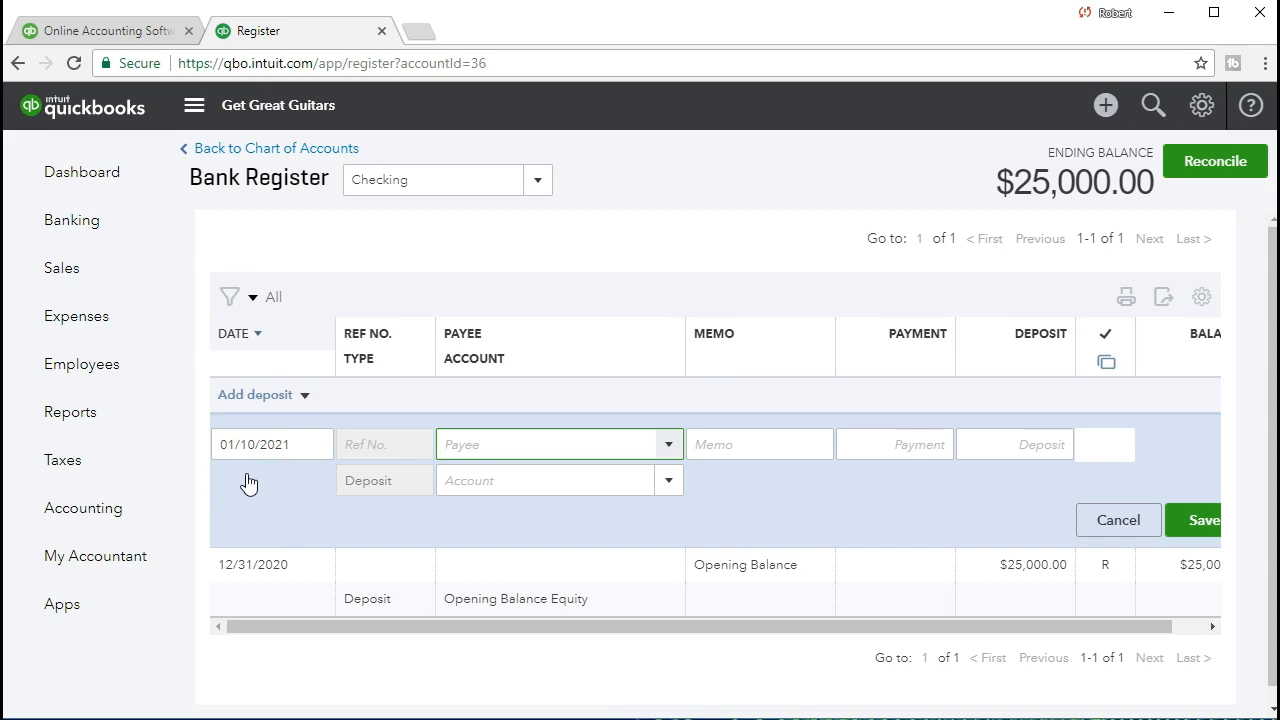
- Leave the payee blank and enter the memo "Owner Deposit" with a deposit amount of 65,000
left_click(343, 474)
left_click(457, 474)
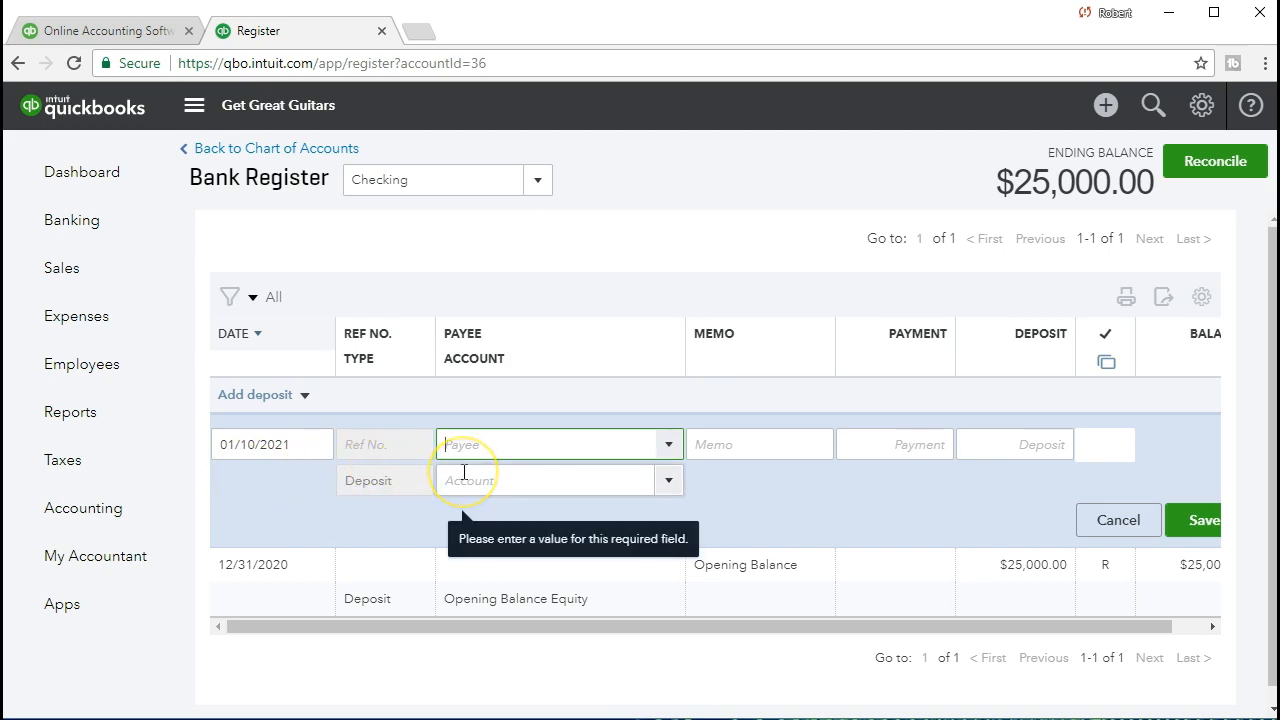
key("Tab")
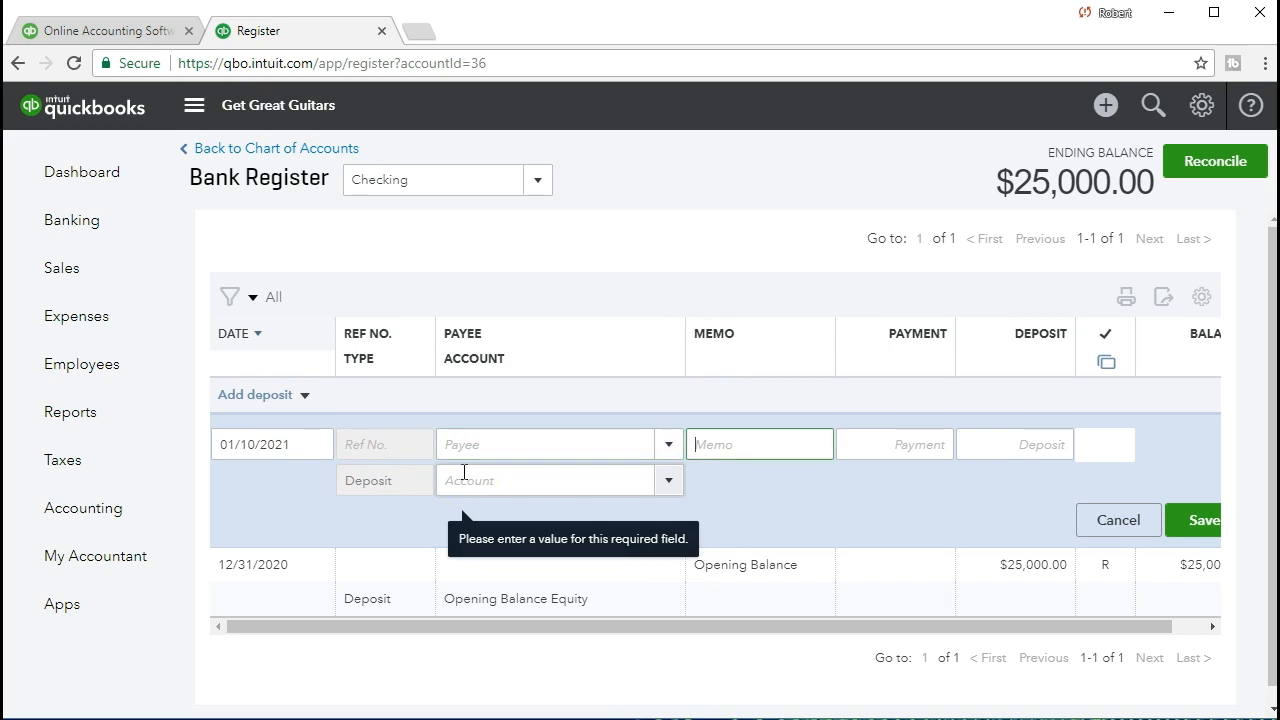
type("Owner Deposit")
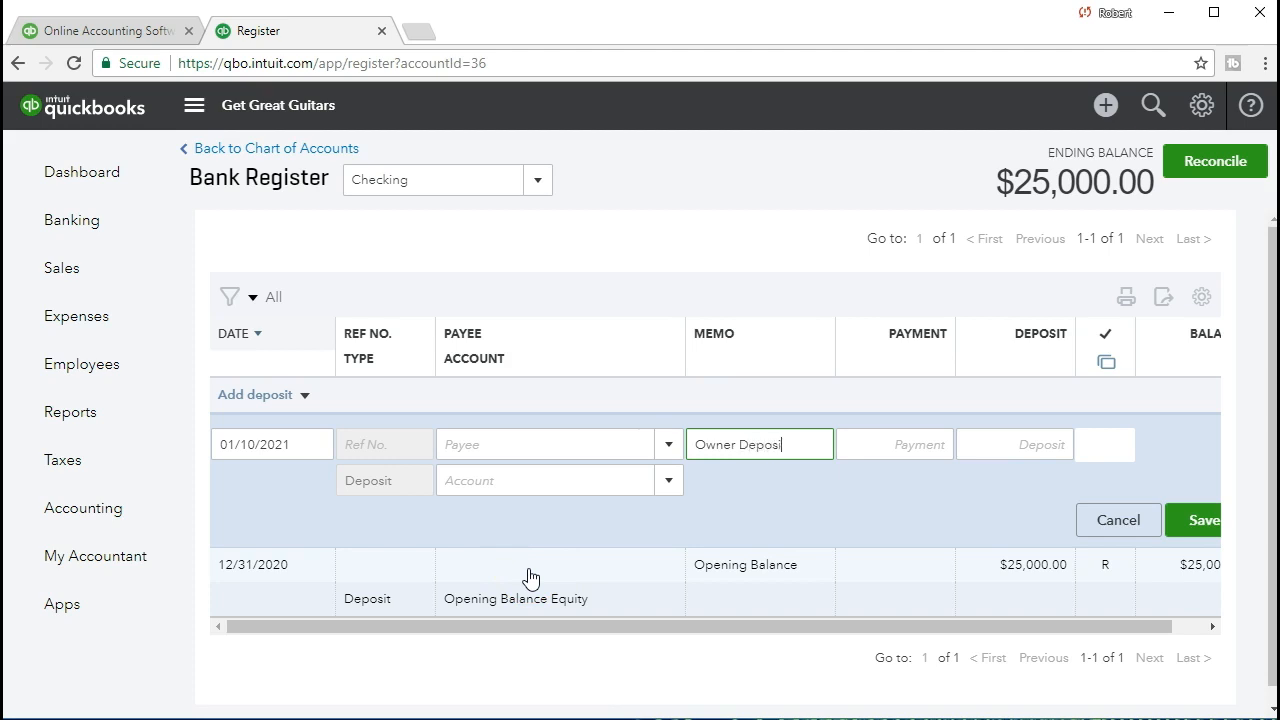
key("Tab")
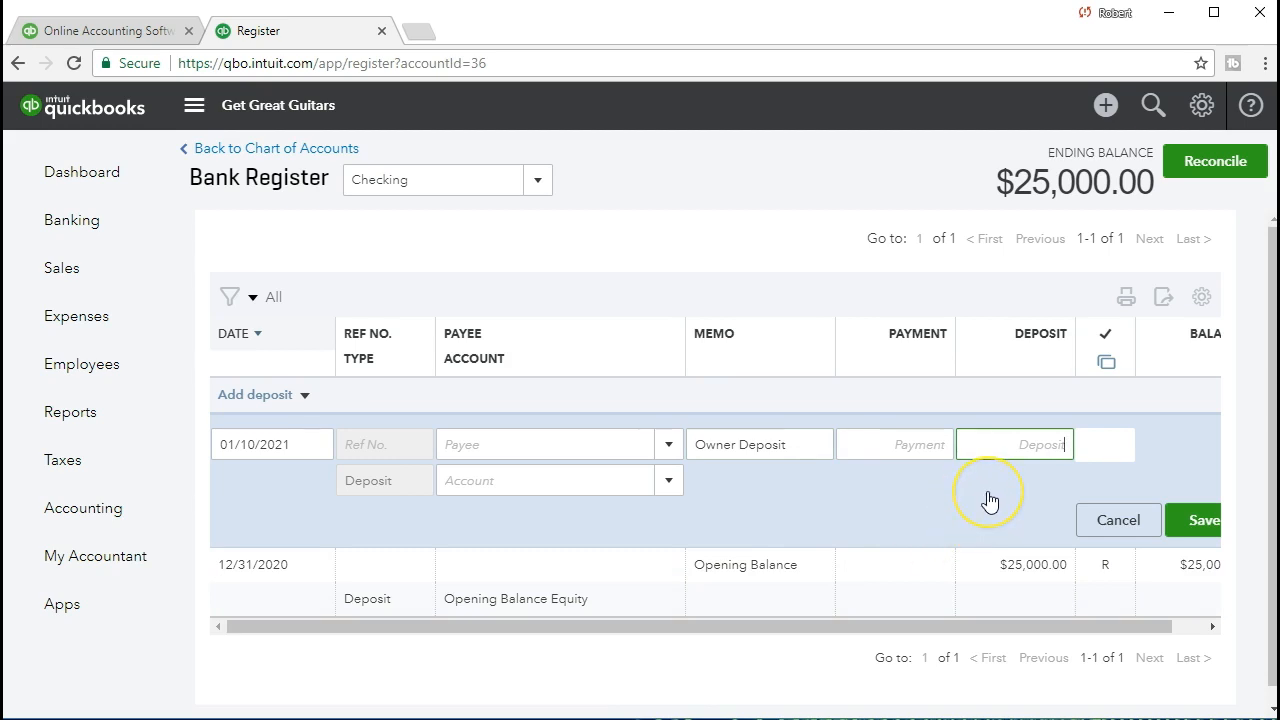
type("65000")
key("Tab")
key("Tab")
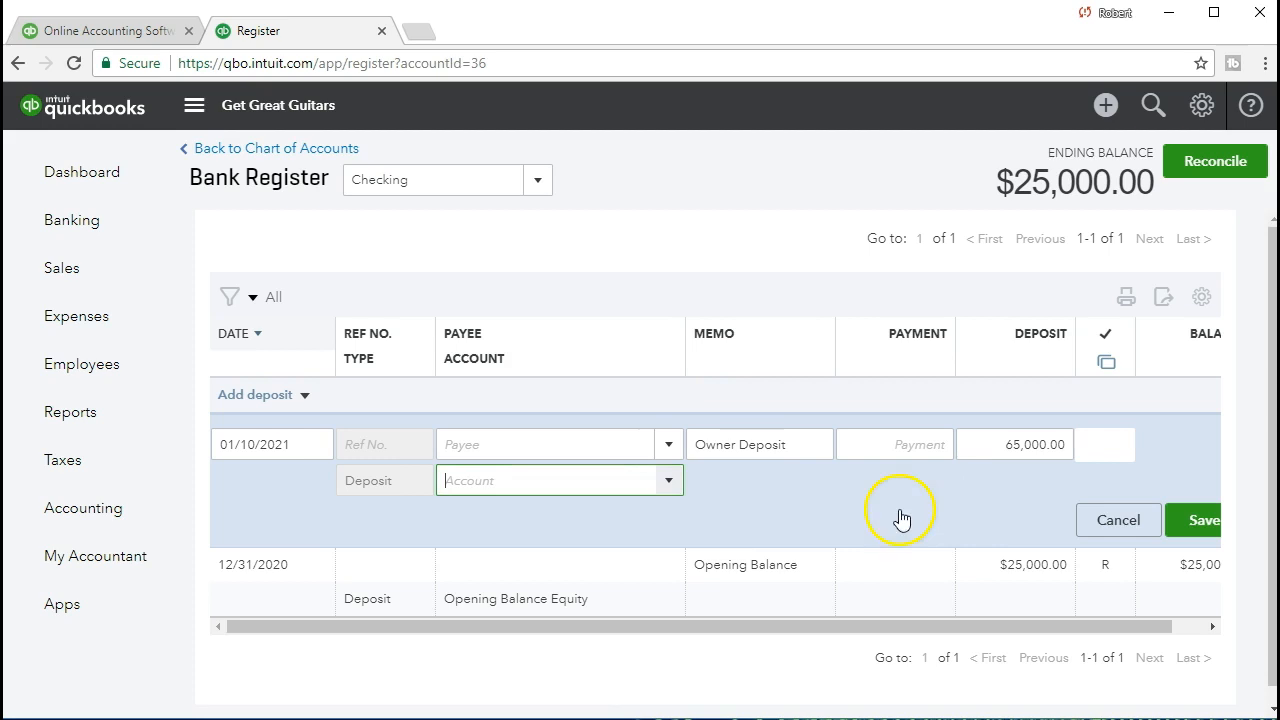
- Assign the owner deposit to the Owner's Investment equity account and save the transaction
left_click(670, 484)
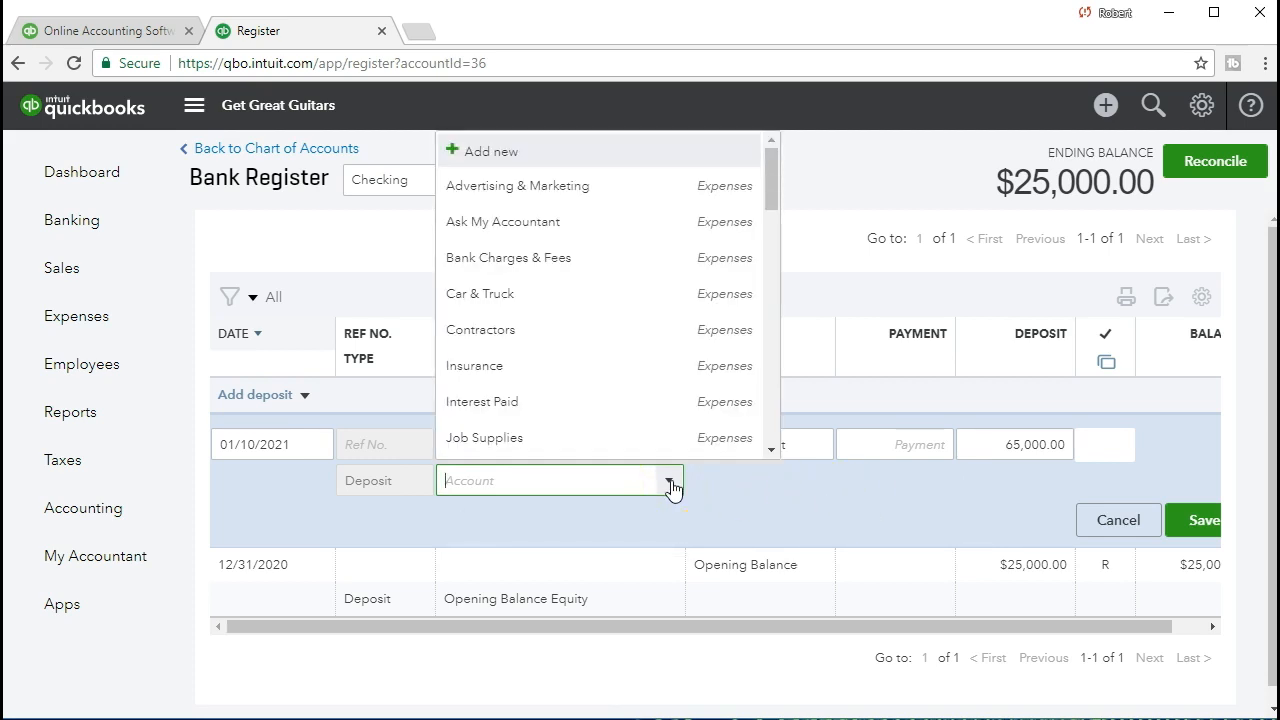
left_click_drag(772, 204, 752, 362)
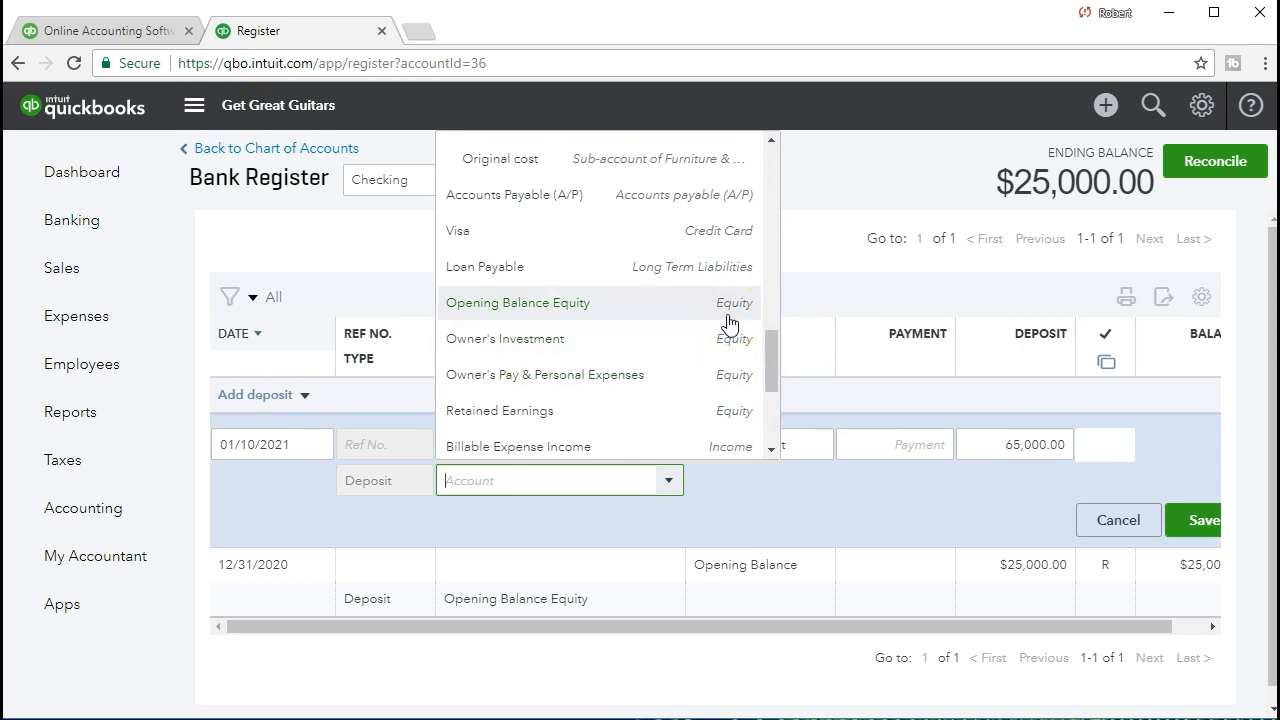
scroll(654, 434, "down", 1)
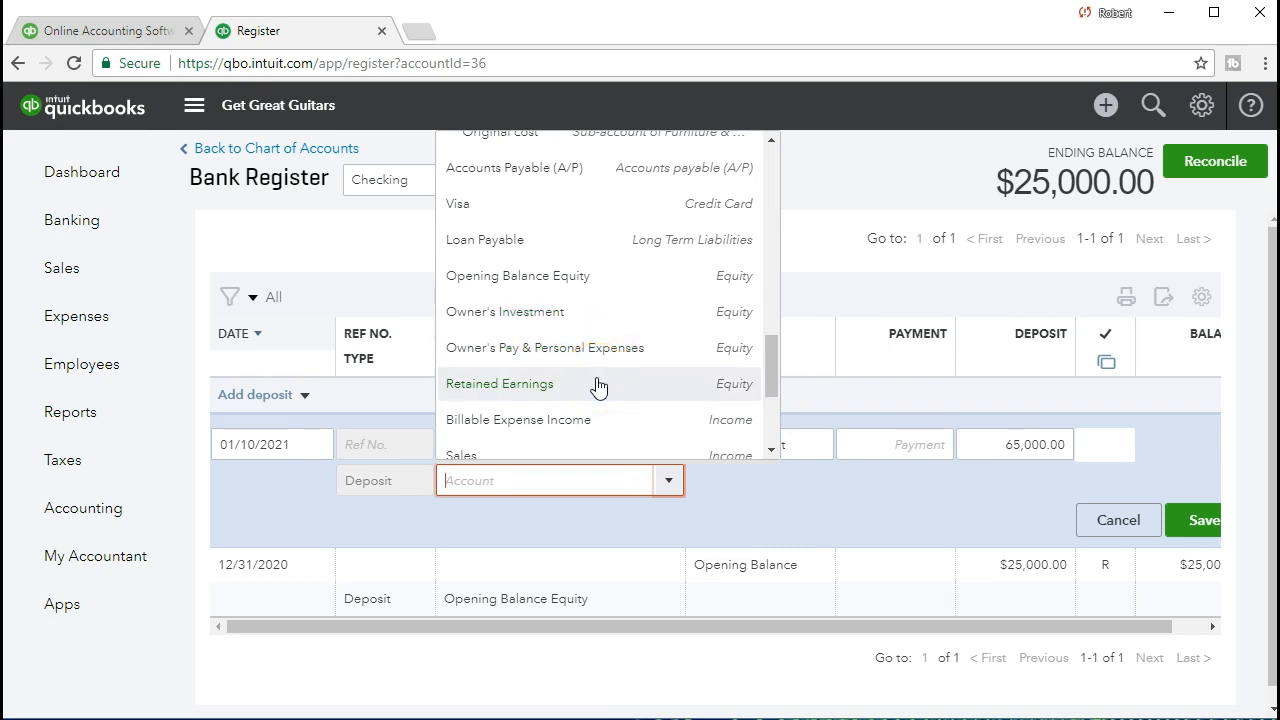
left_click(616, 312)
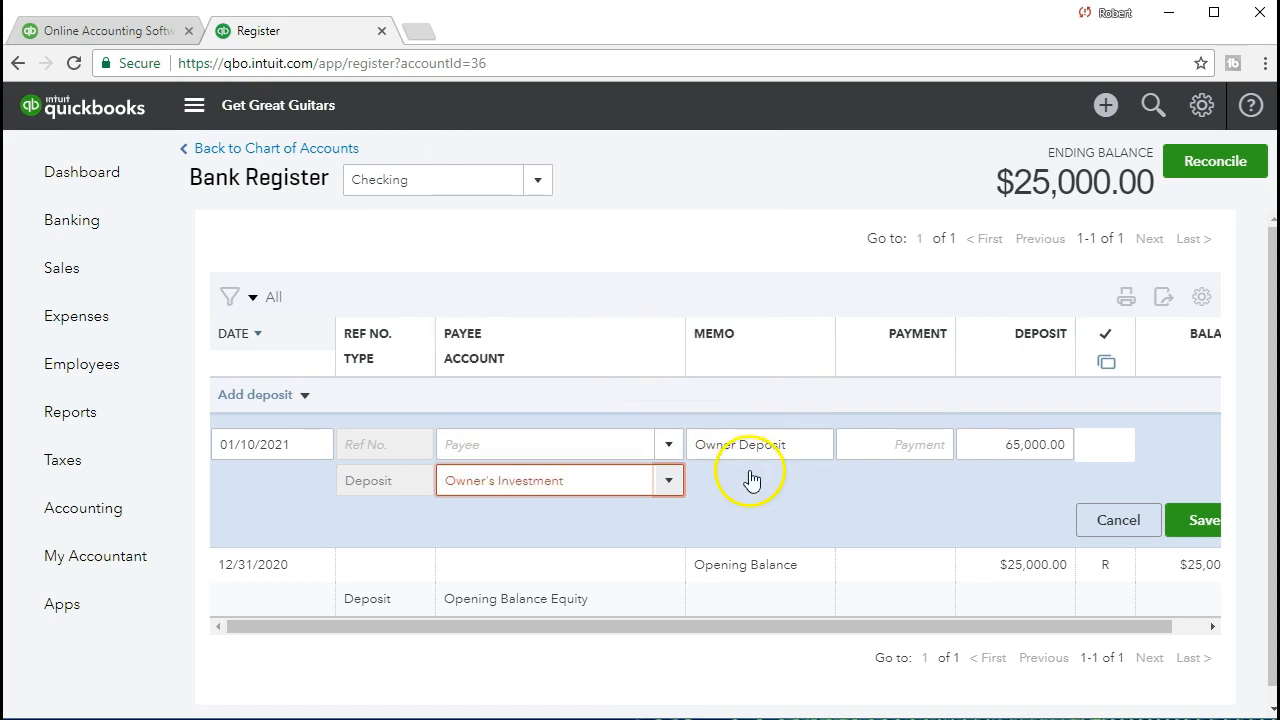
left_click(1197, 525)
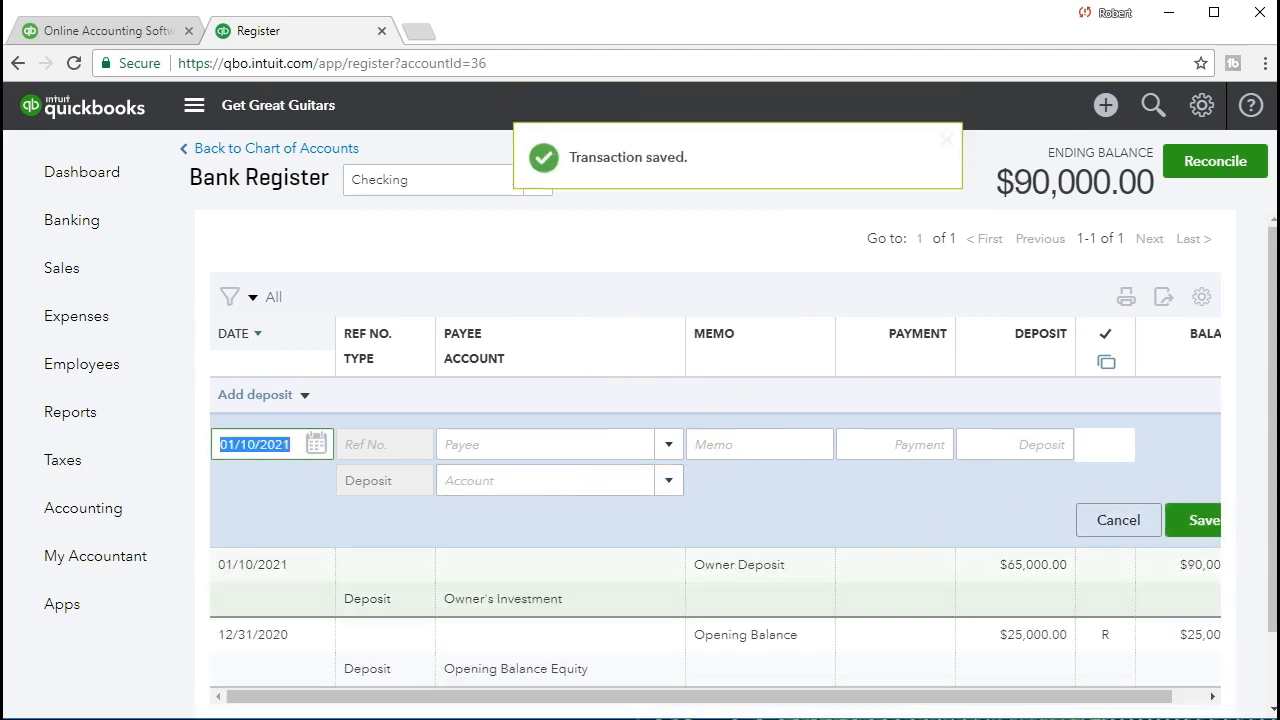
- Enter Chase as the payee of the next deposit, keeping the 01/10/2021 date
scroll(366, 594, "down", 1)
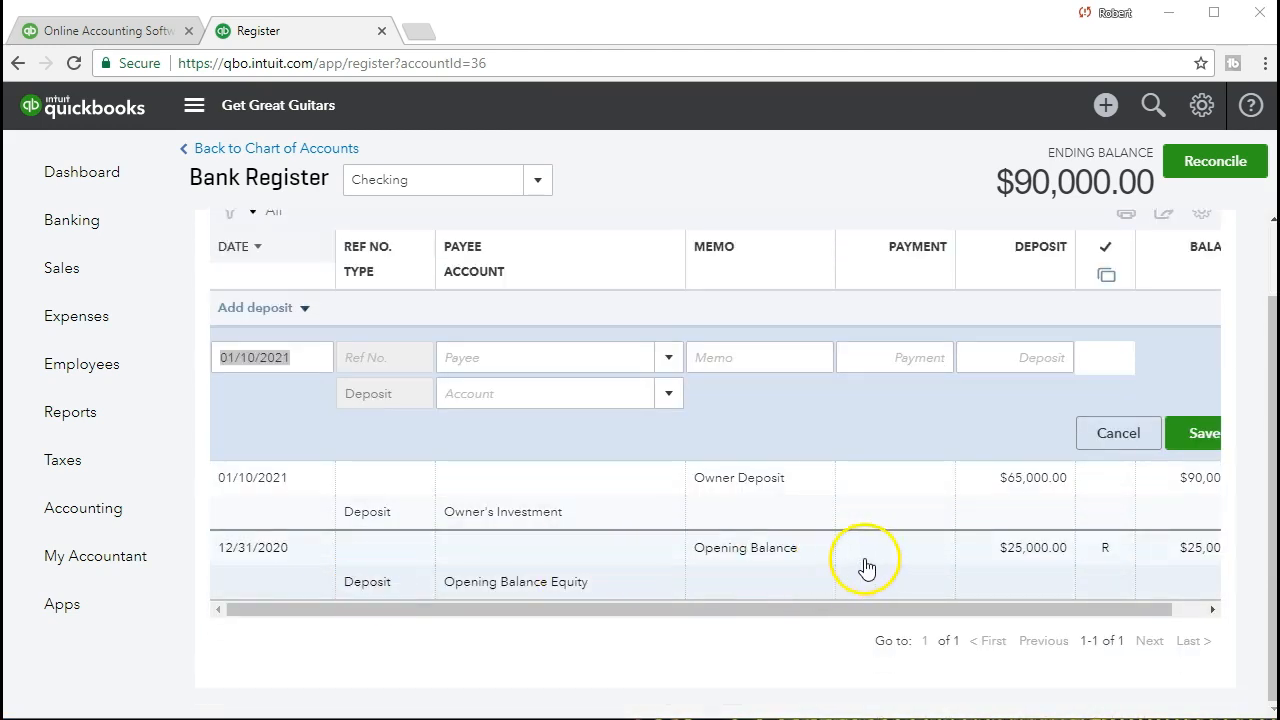
left_click_drag(1023, 611, 1090, 614)
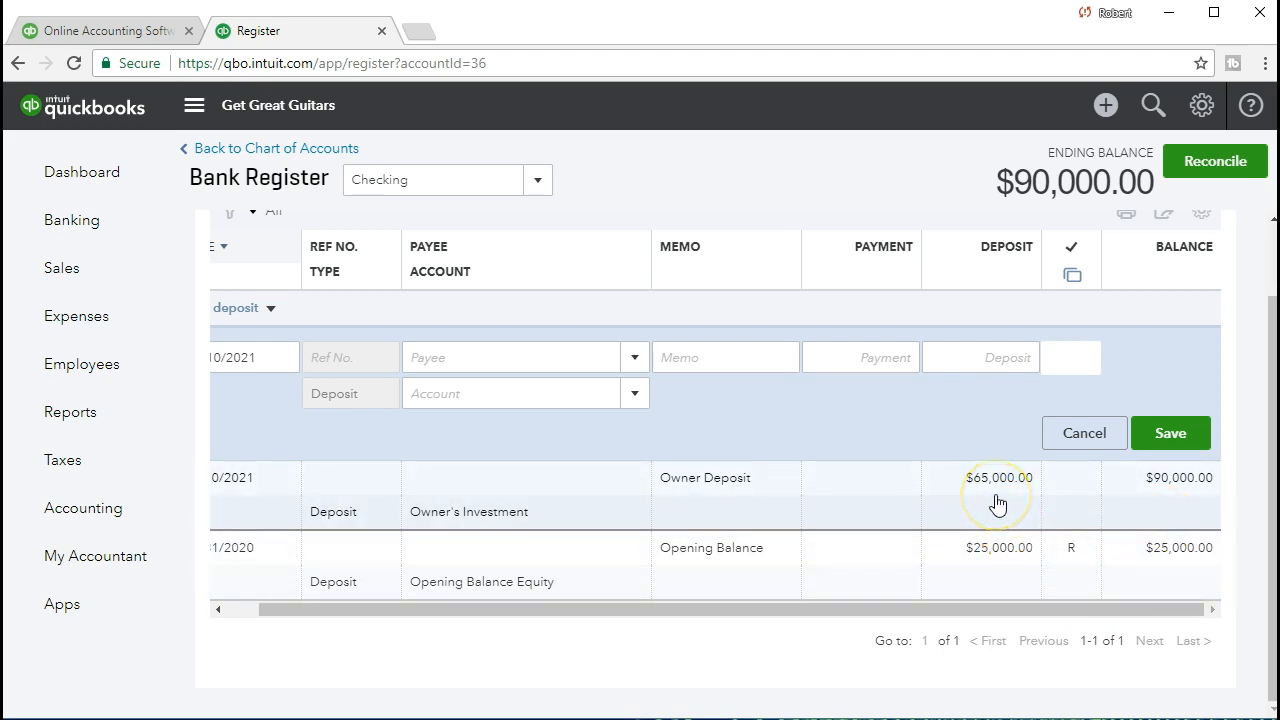
left_click_drag(820, 610, 787, 632)
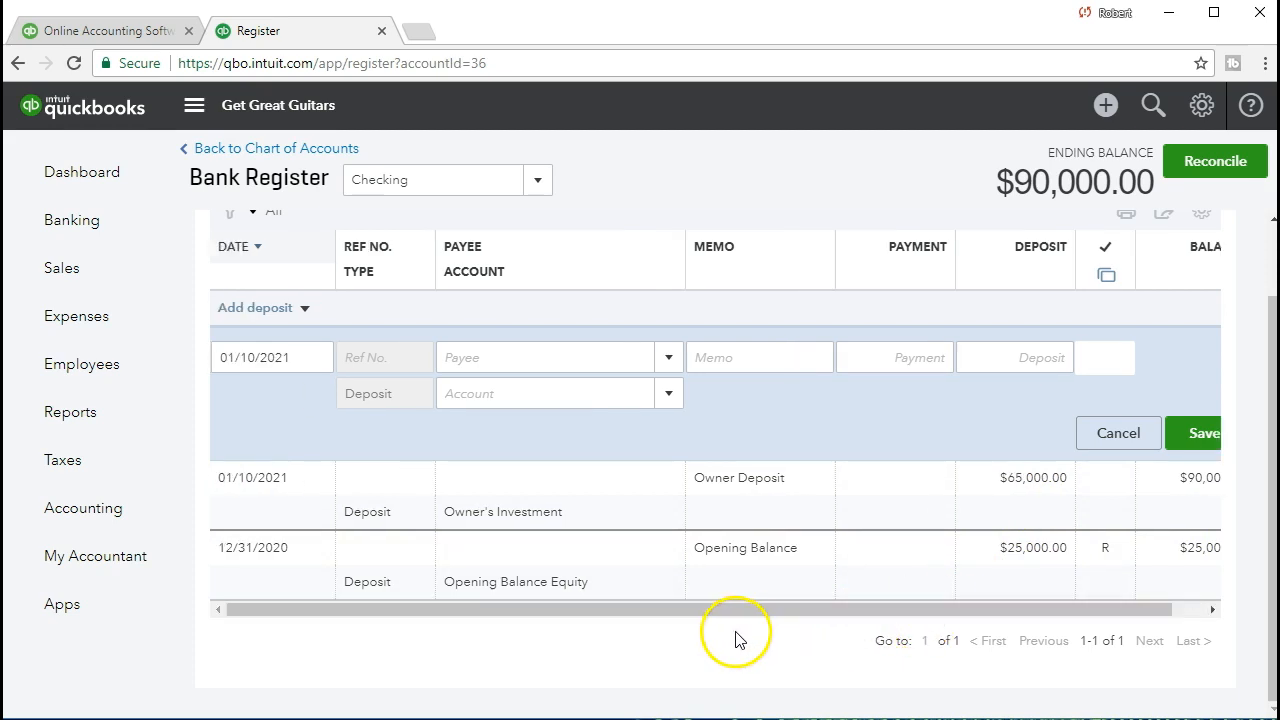
left_click(280, 362)
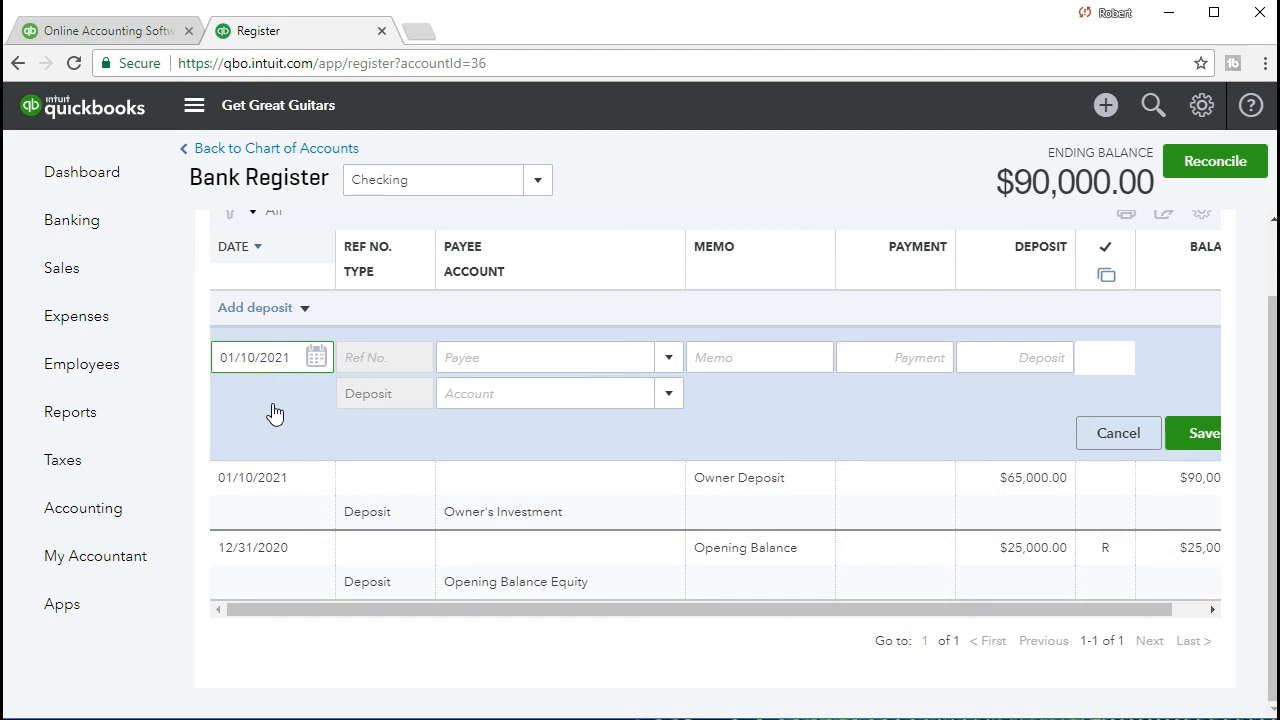
key("Tab")
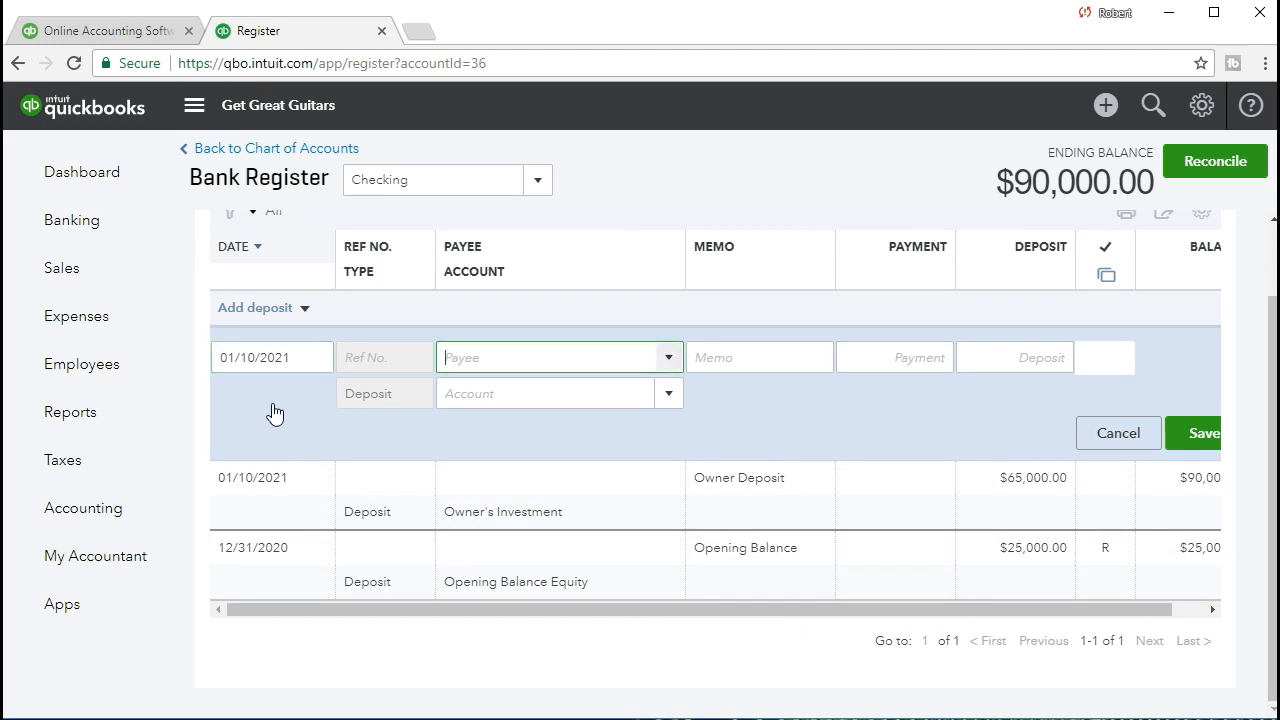
type("Chase")
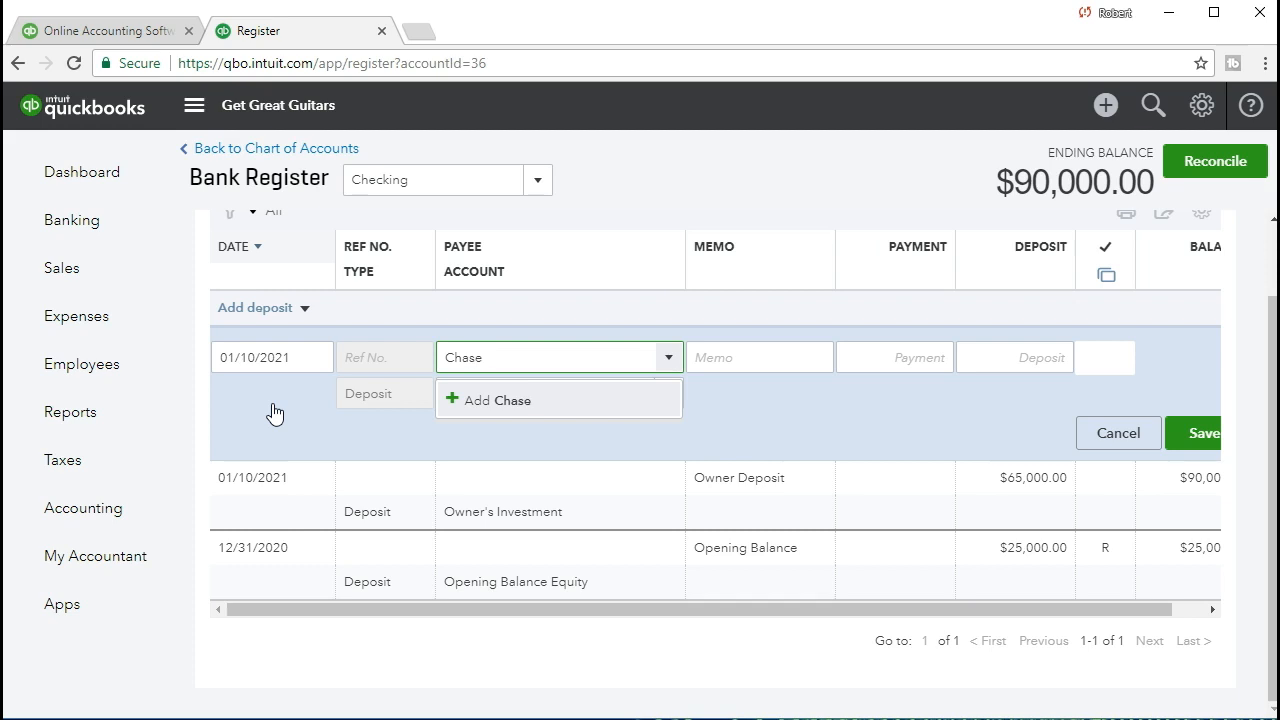
key("Tab")
left_click(481, 445)
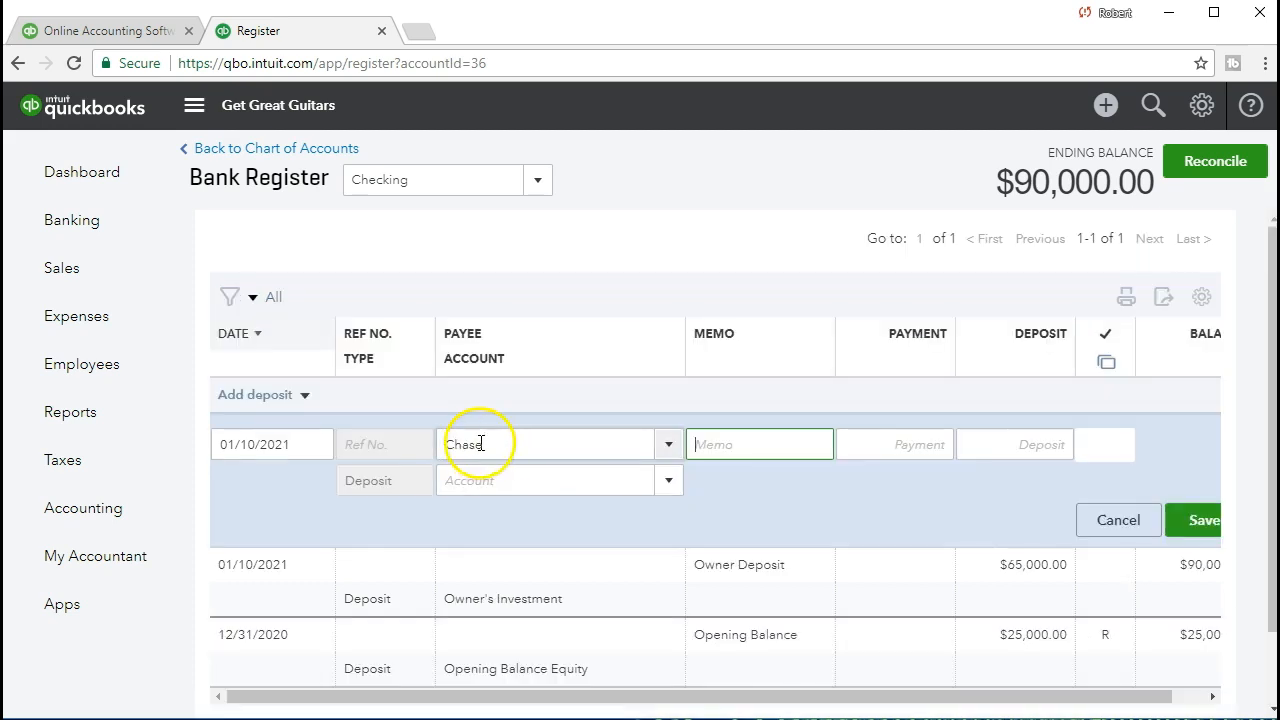
left_click(511, 443)
key("Tab")
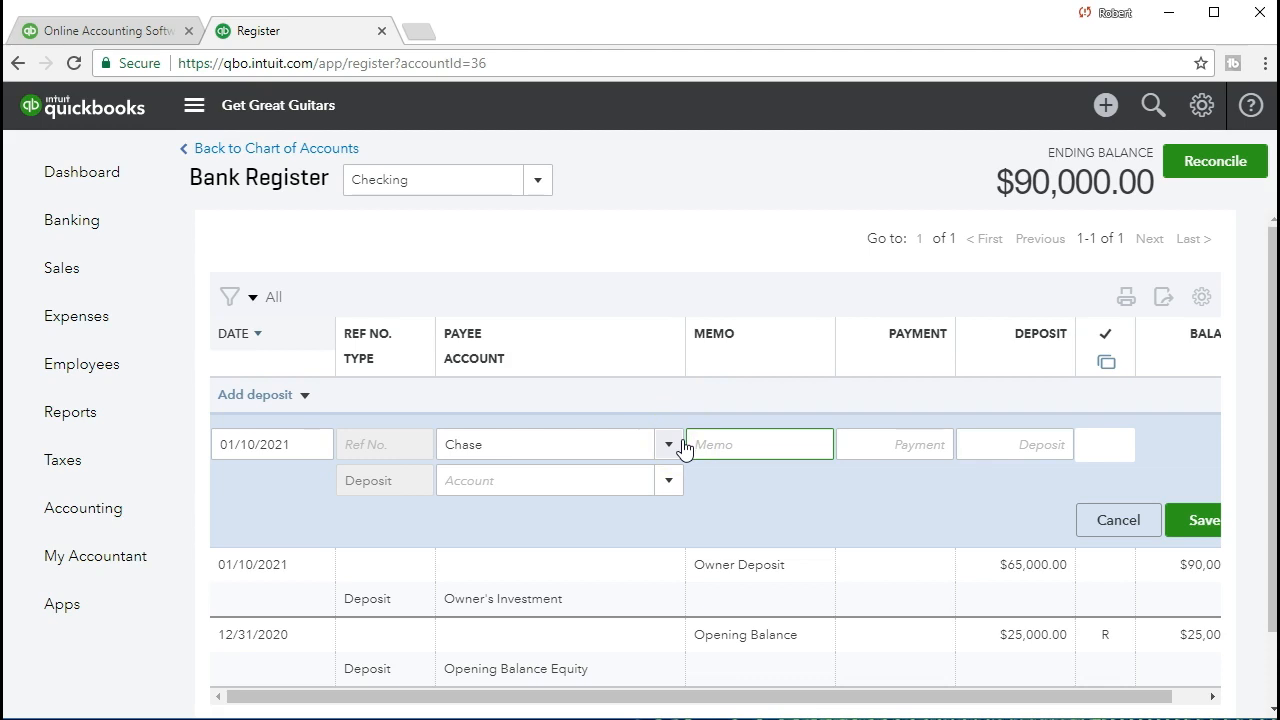
- Enter the memo "Loan" and a deposit amount of 50,000 for the Chase deposit
key("Tab")
key("Tab")
left_click(720, 444)
type("Loan")
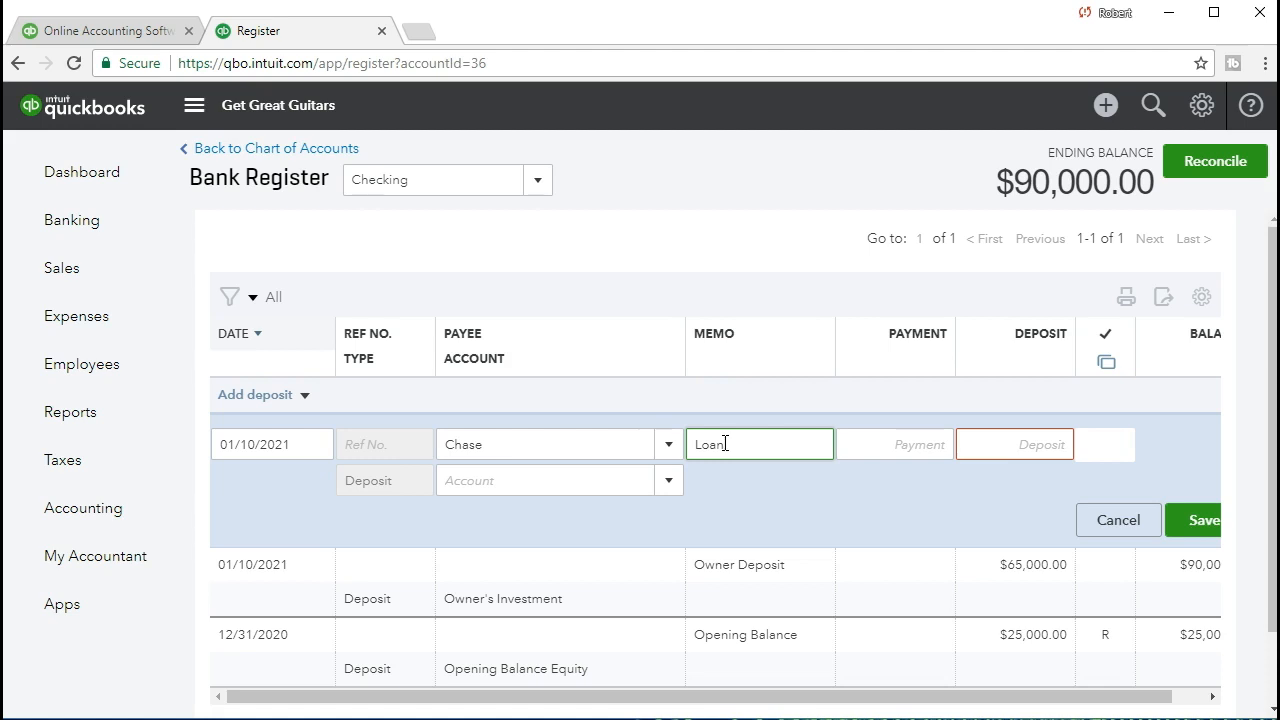
key("Tab")
key("Tab")
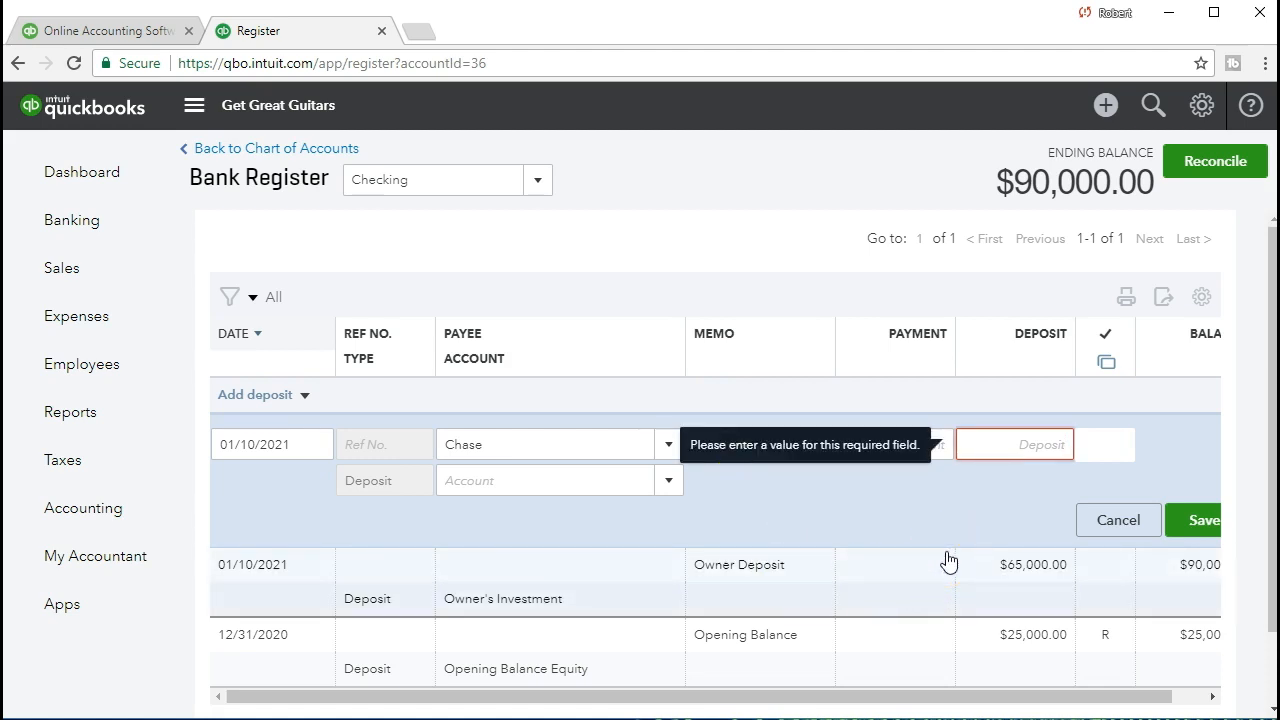
type("50000")
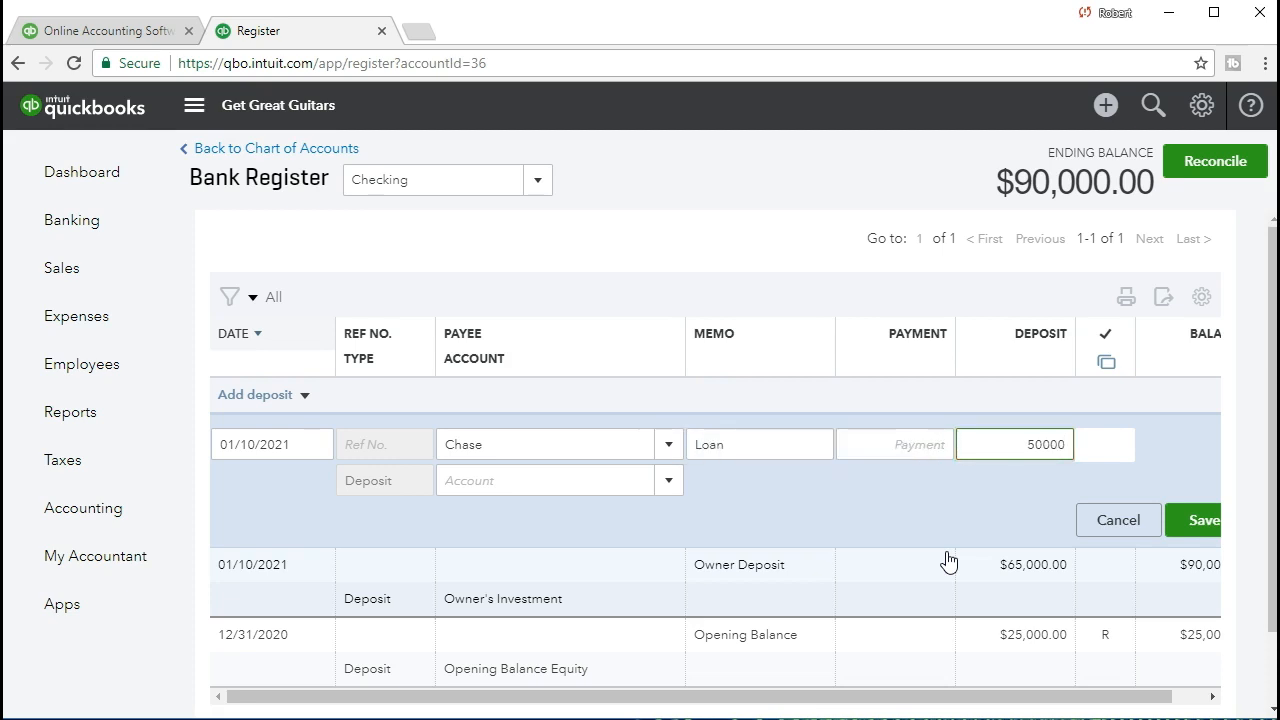
key("Tab")
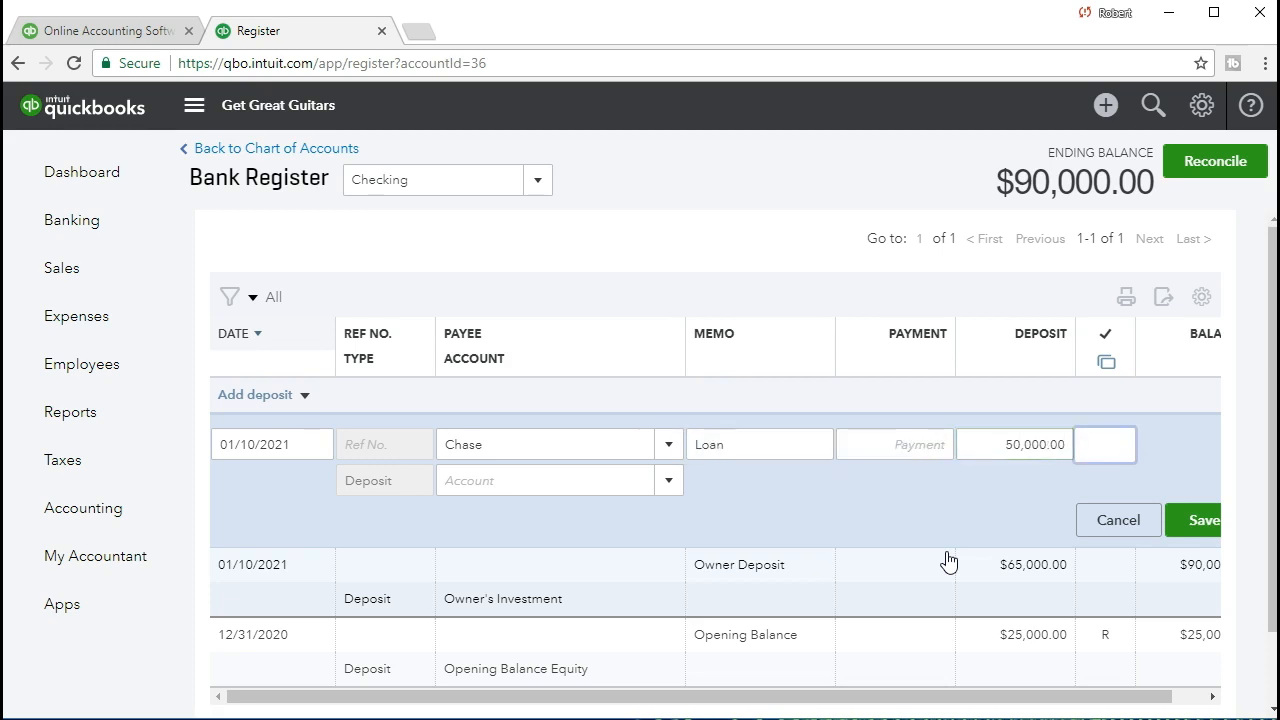
key("Tab")
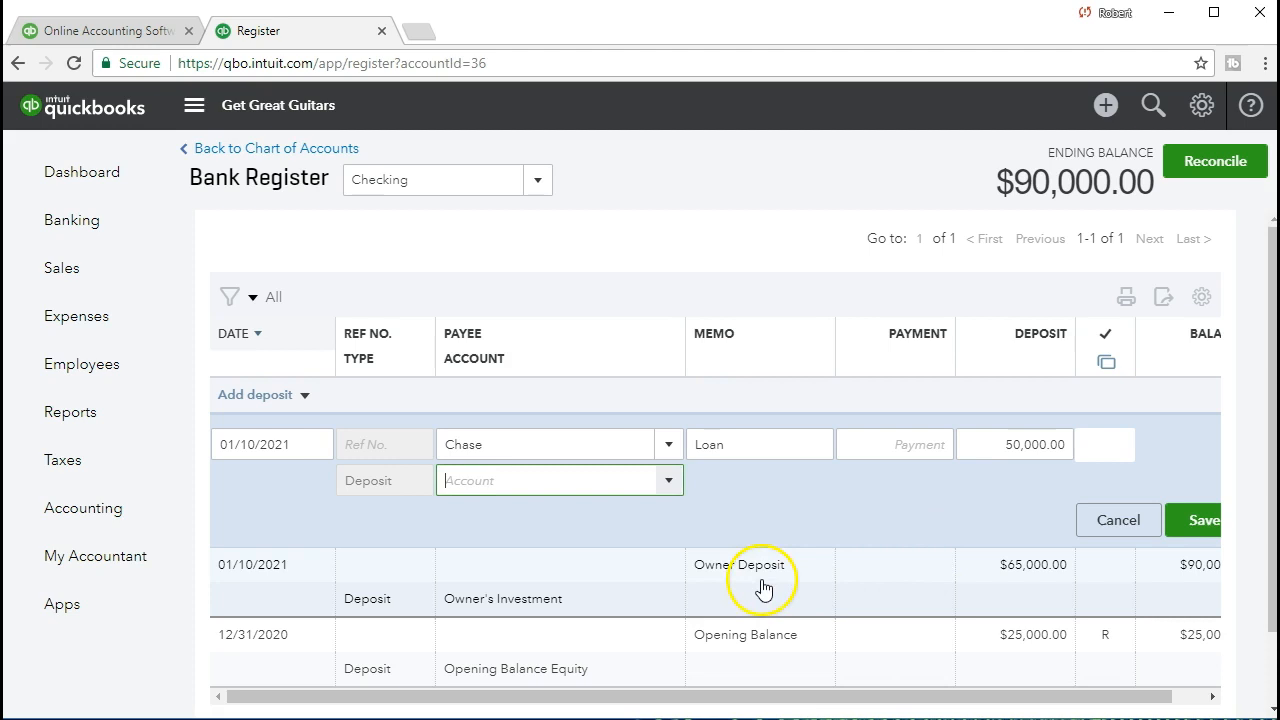
- Assign the Chase loan deposit to the Loan Payable account and save the transaction
left_click(670, 484)
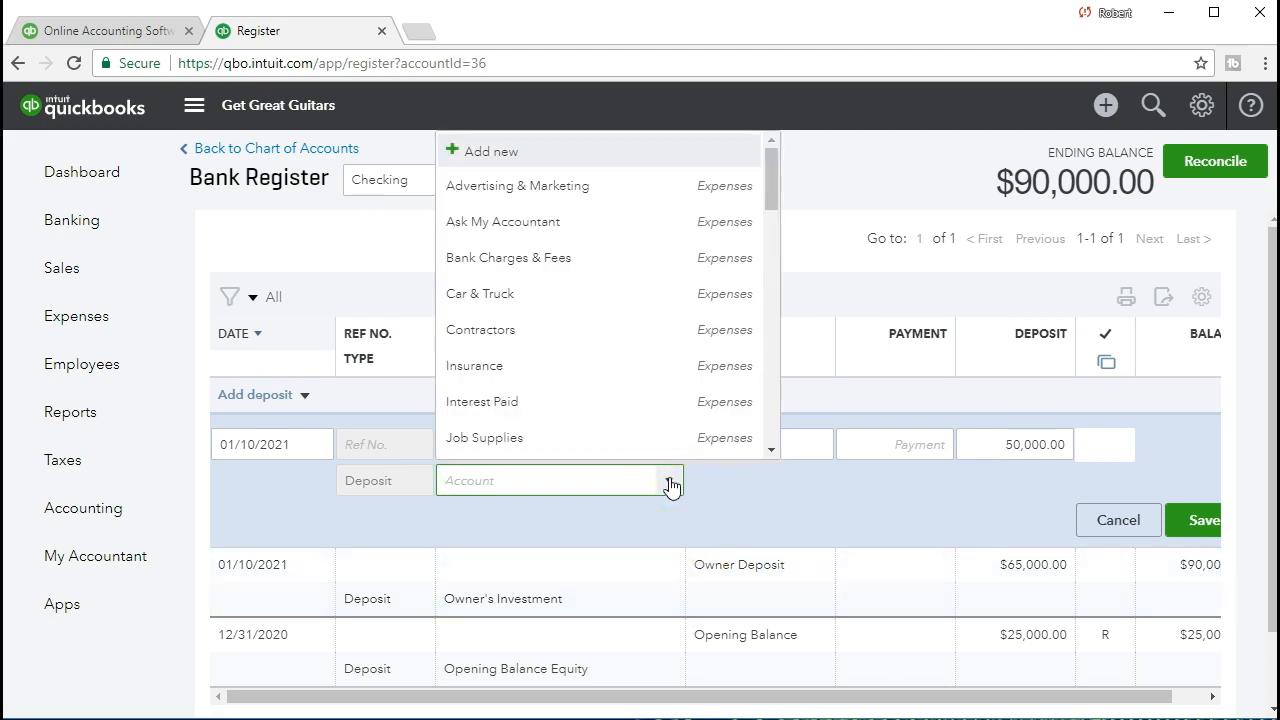
scroll(663, 378, "down", 5)
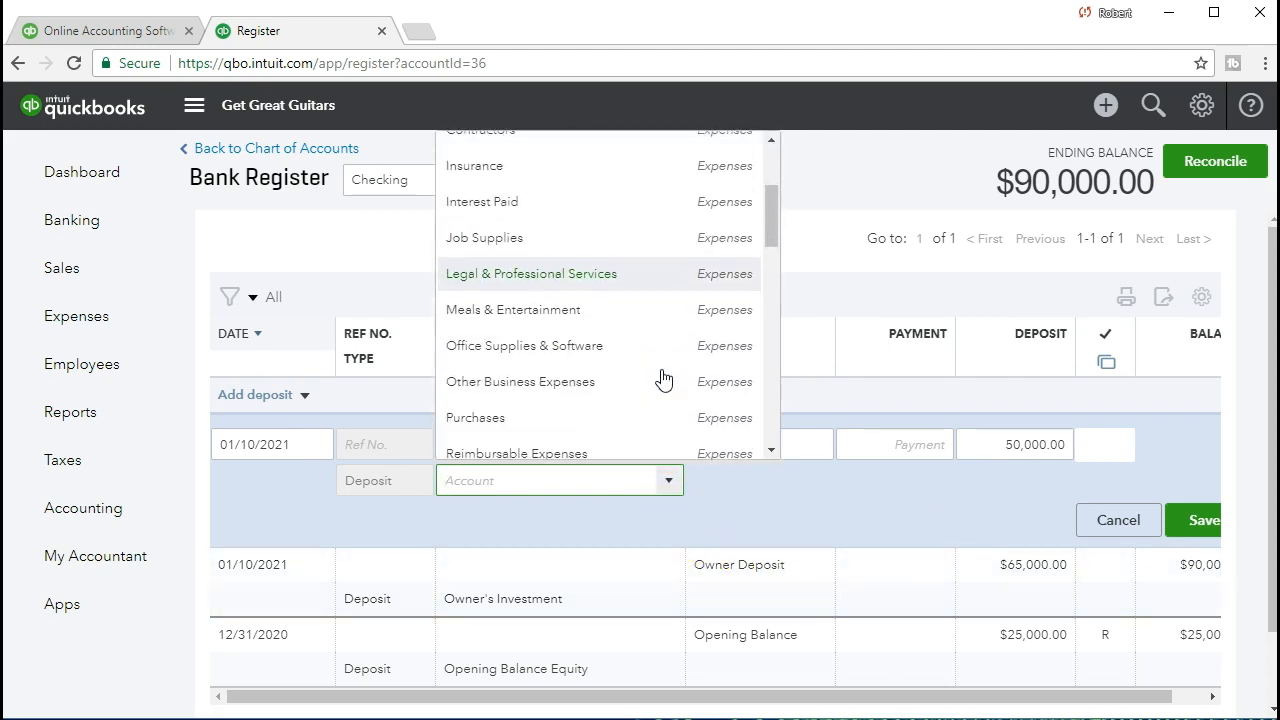
scroll(663, 378, "down", 4)
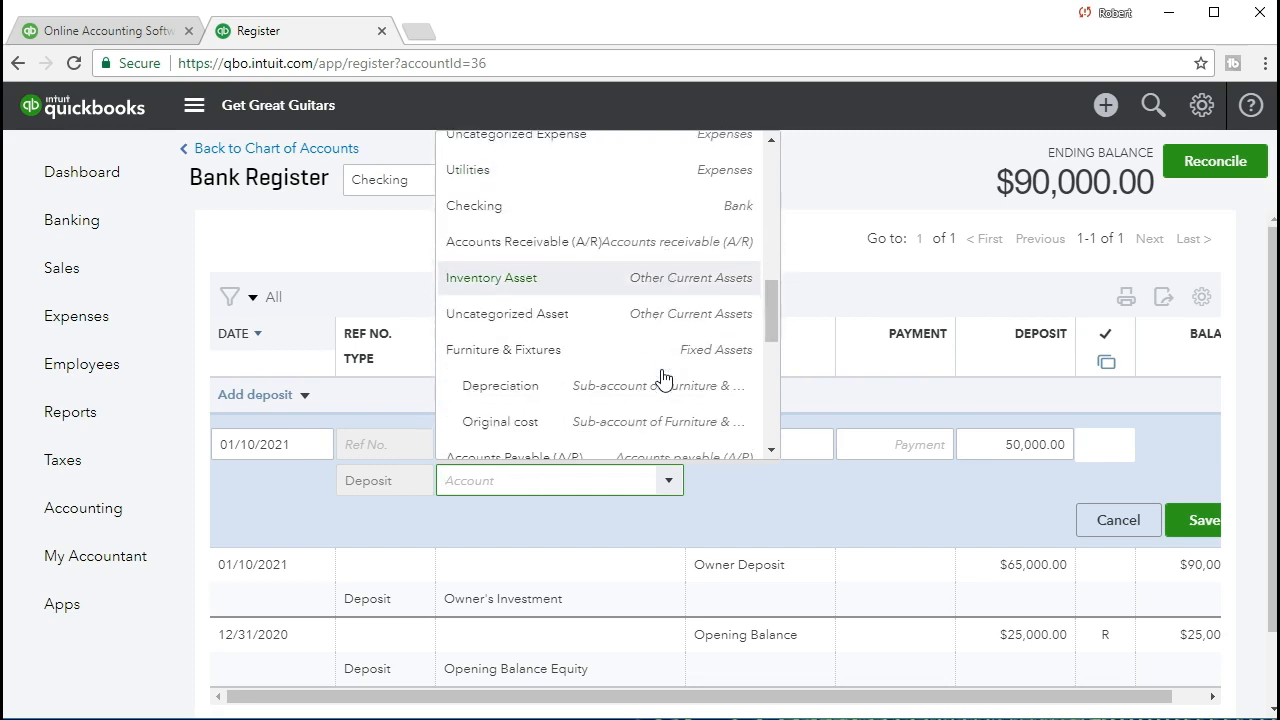
scroll(663, 378, "down", 1)
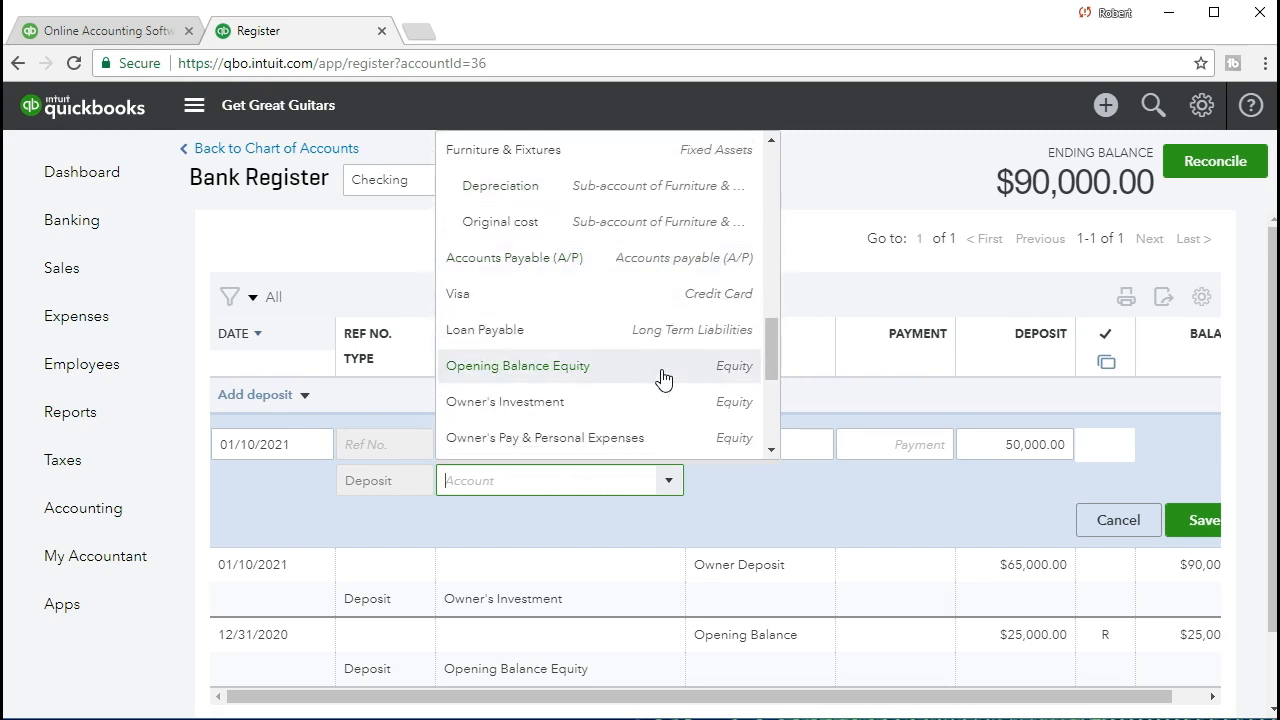
left_click(578, 344)
left_click(600, 472)
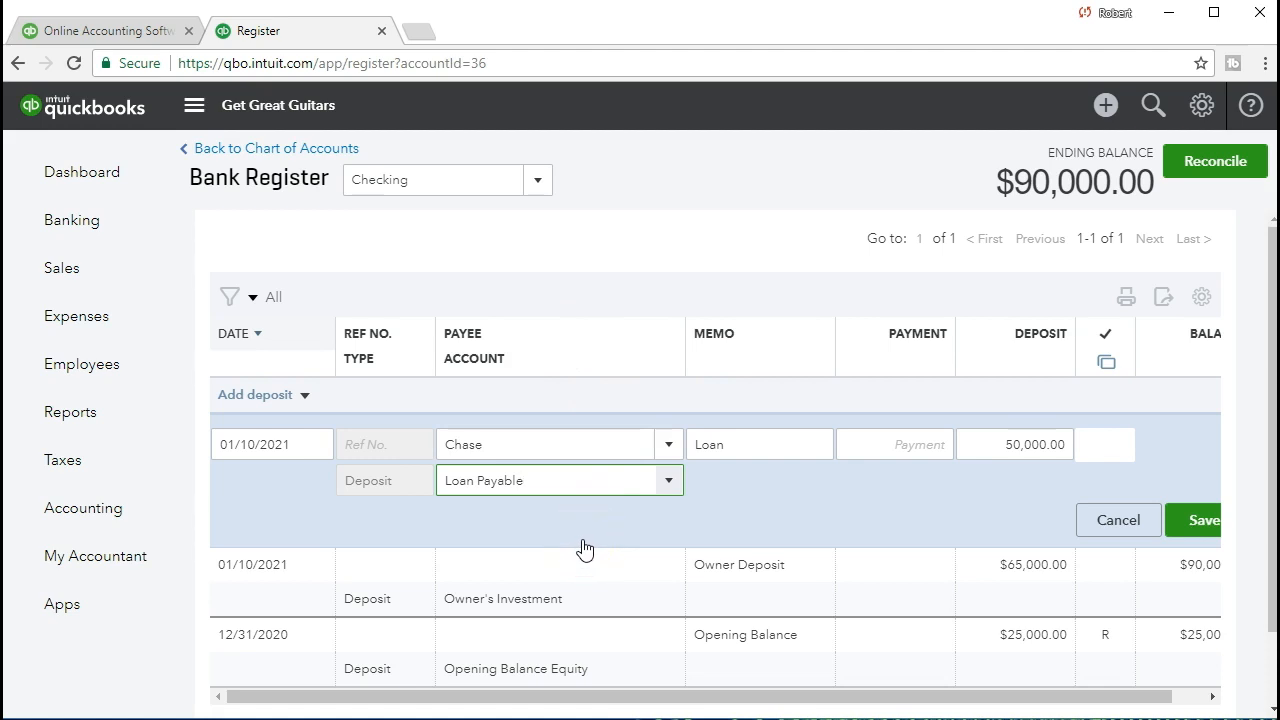
left_click(1195, 518)
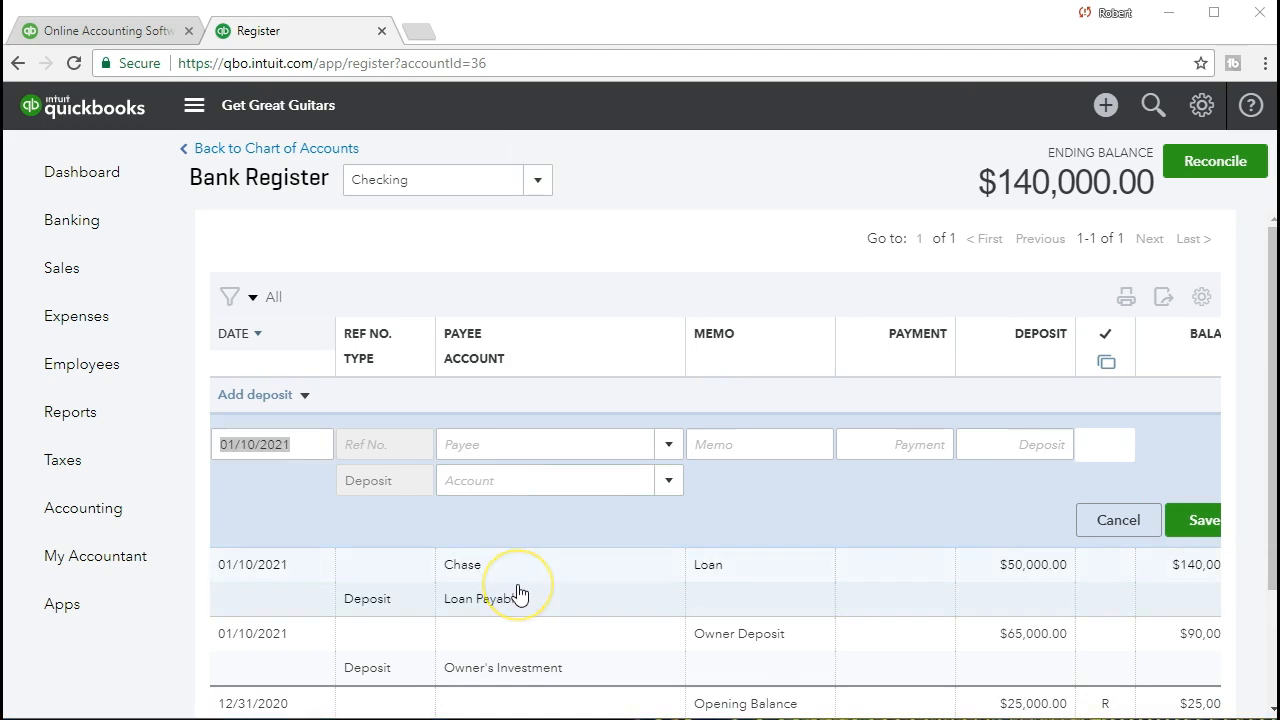
- Review the saved deposits and the balance column in the Checking register
scroll(518, 594, "down", 1)
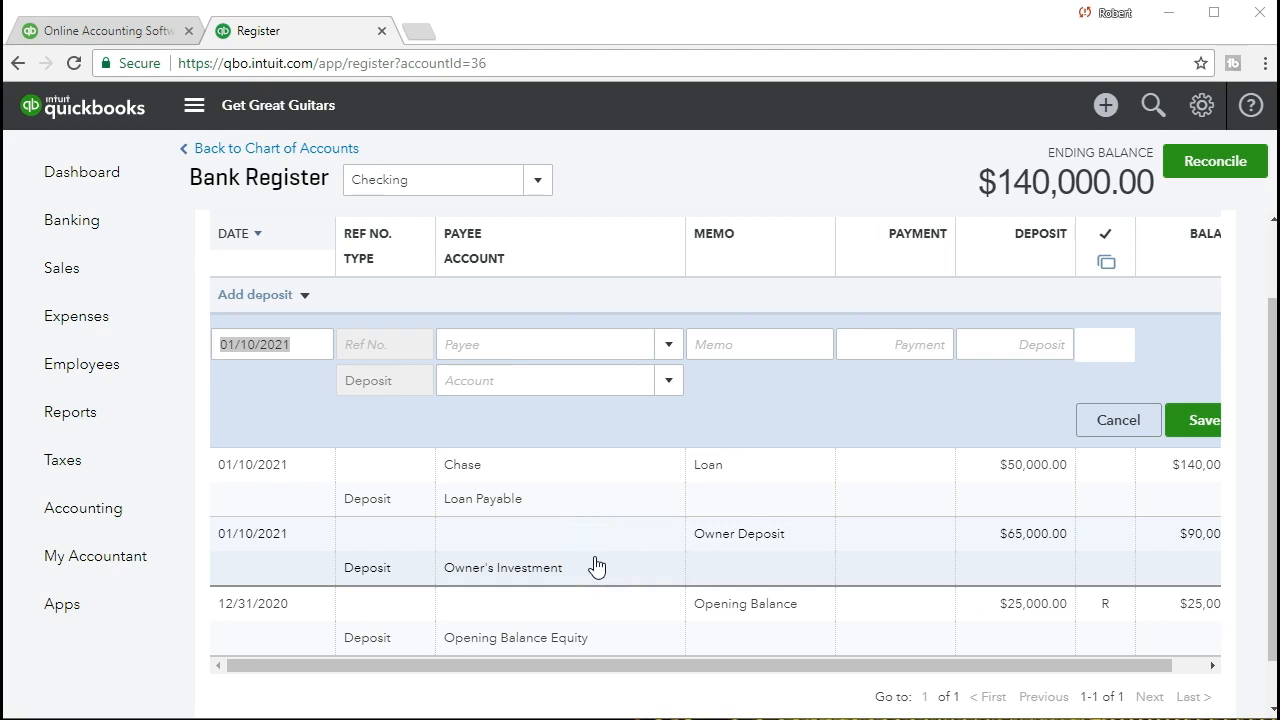
left_click(578, 506)
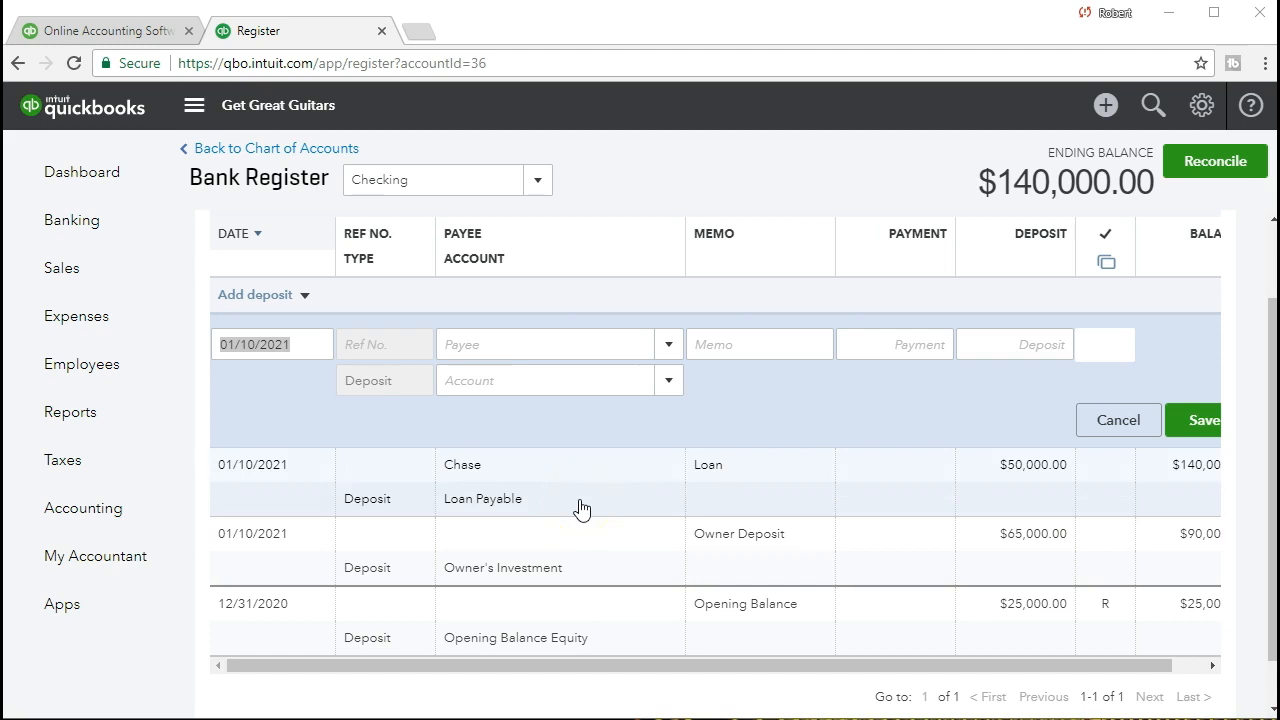
left_click(558, 520)
left_click_drag(703, 665, 895, 645)
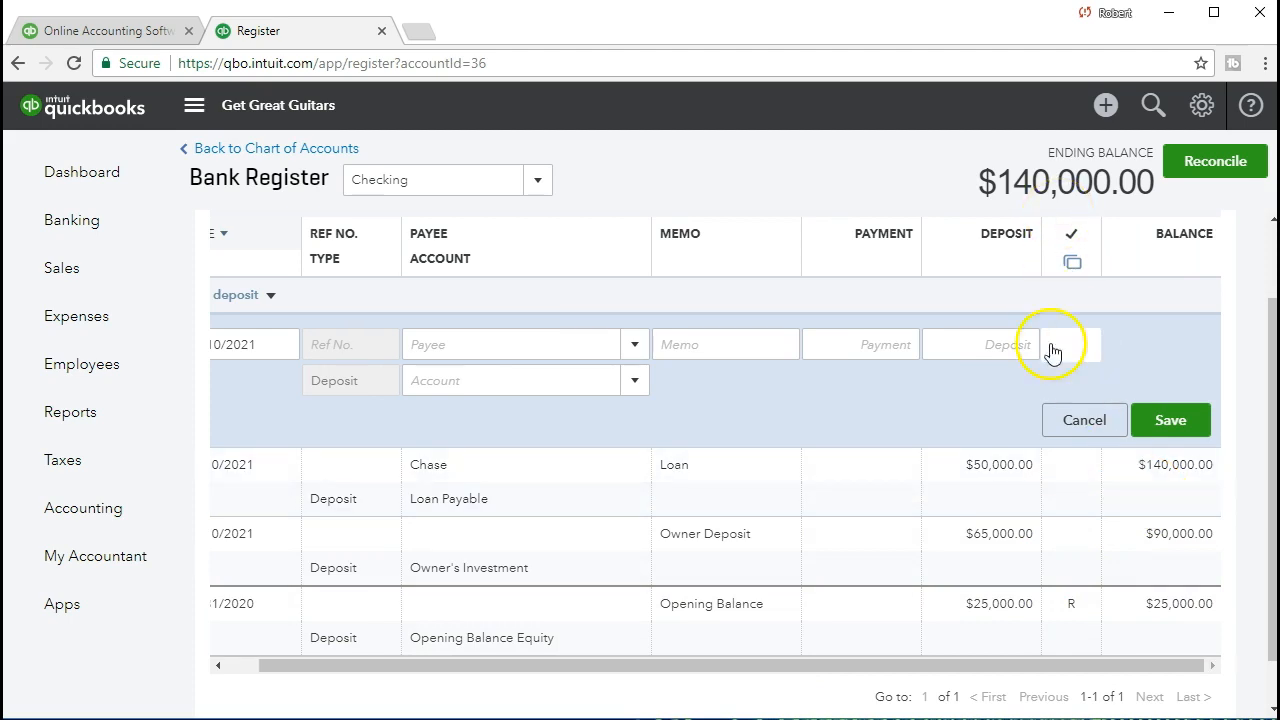
left_click_drag(953, 668, 894, 674)
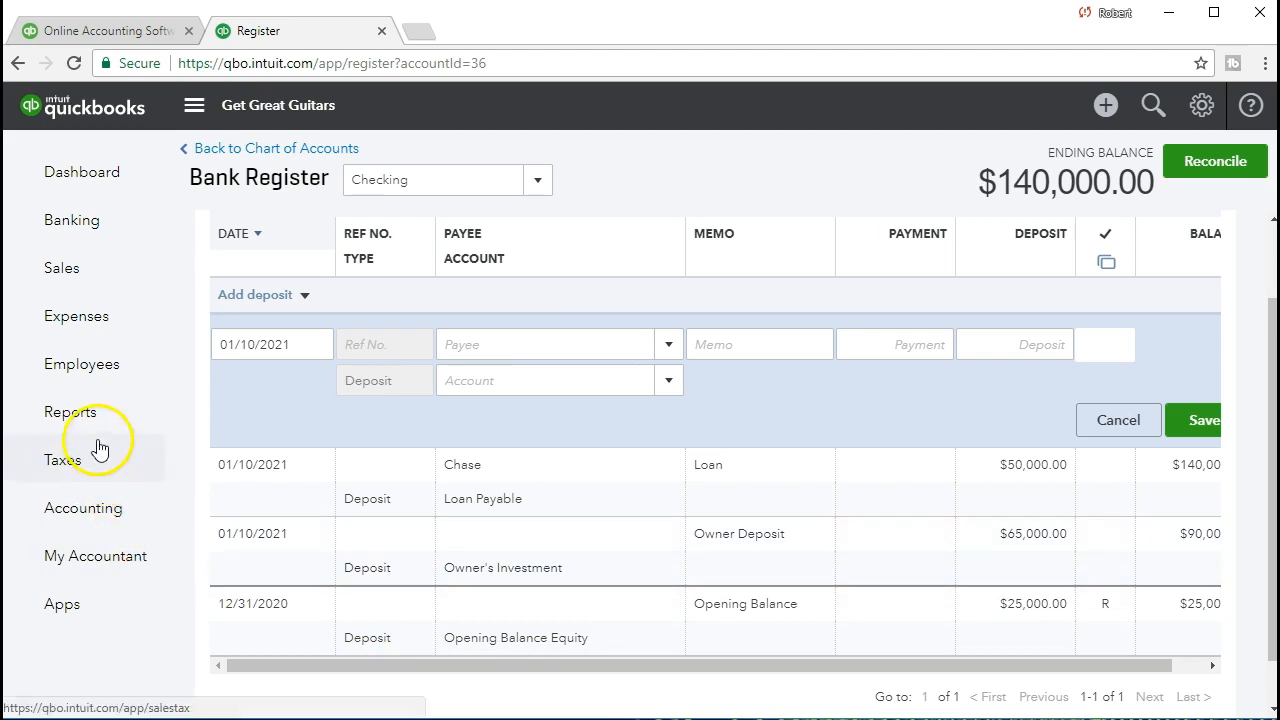
- Find the Balance Sheet report among the reports and open it
left_click(130, 424)
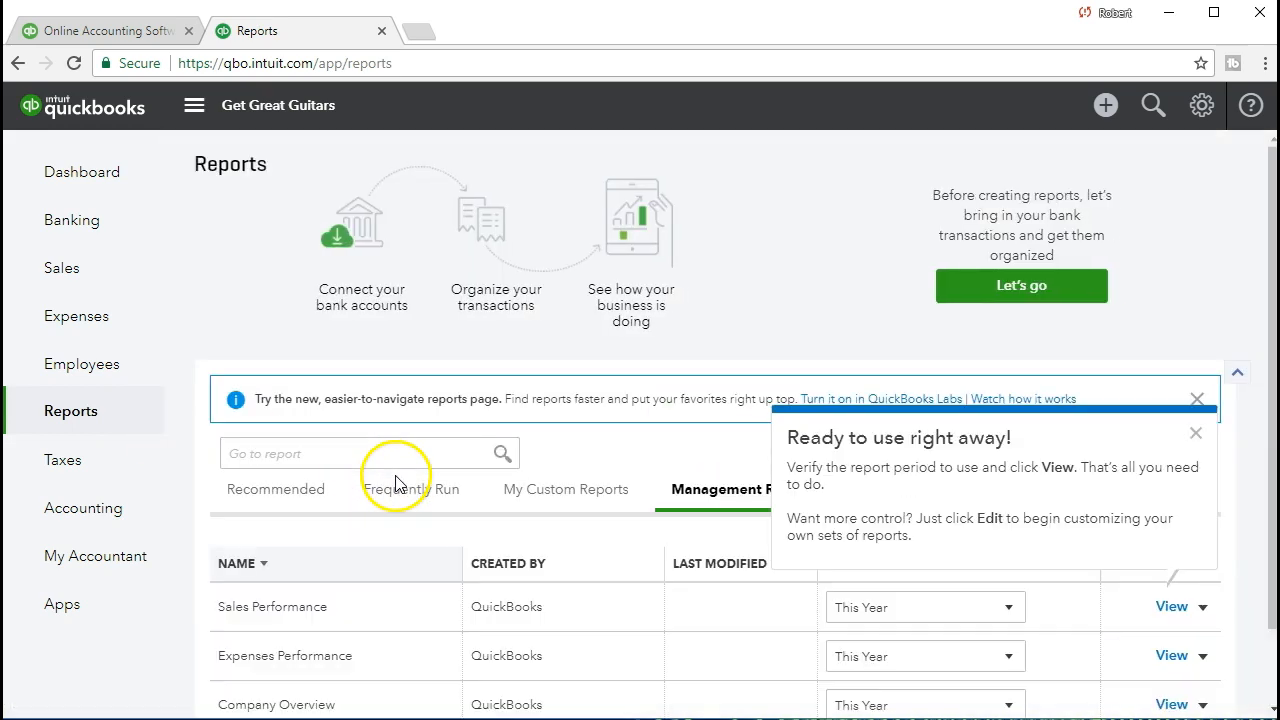
left_click(383, 452)
type("bal")
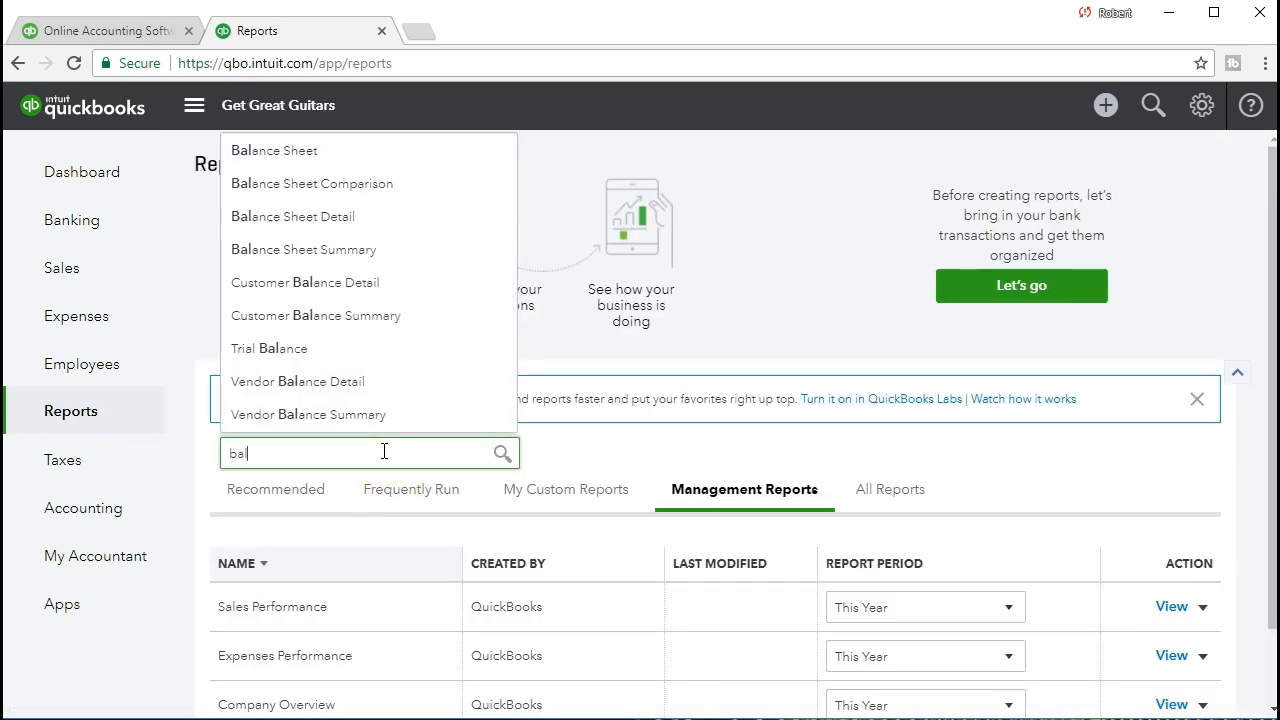
left_click(318, 165)
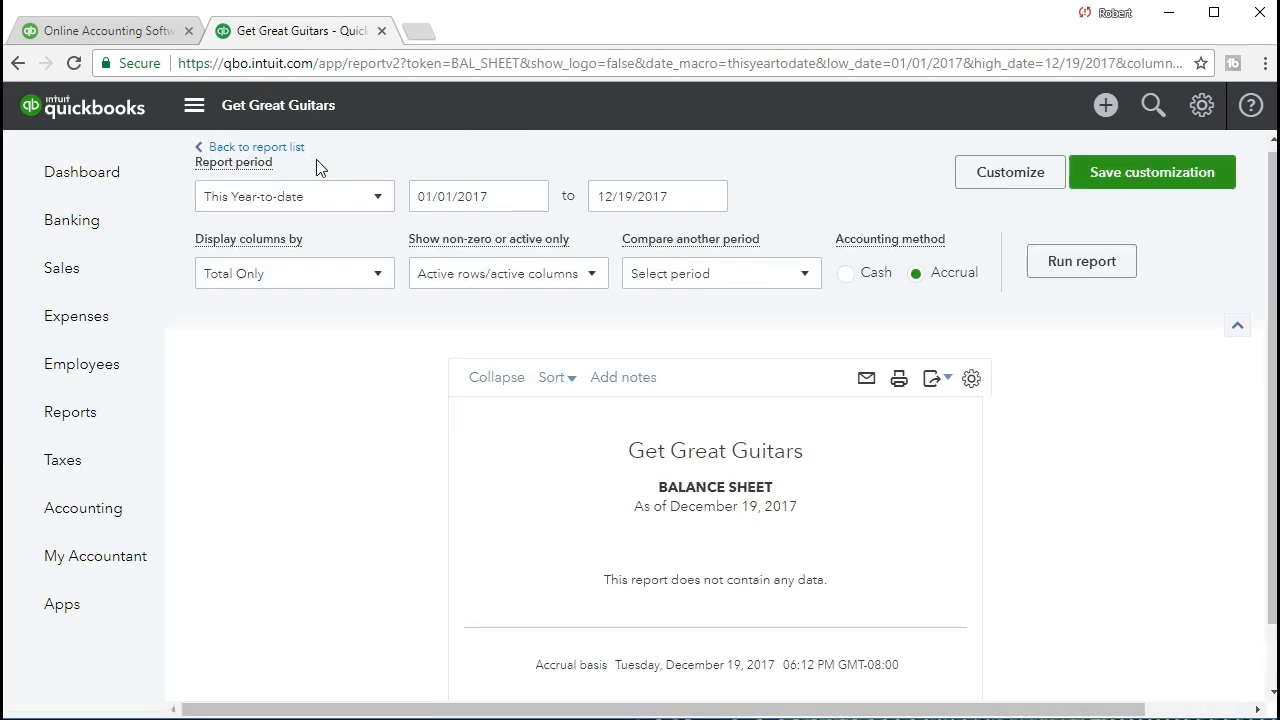
- Set the balance sheet period to 01/01/2021 through 01/31/2021 and run the report
left_click(486, 200)
left_click_drag(503, 196, 240, 203)
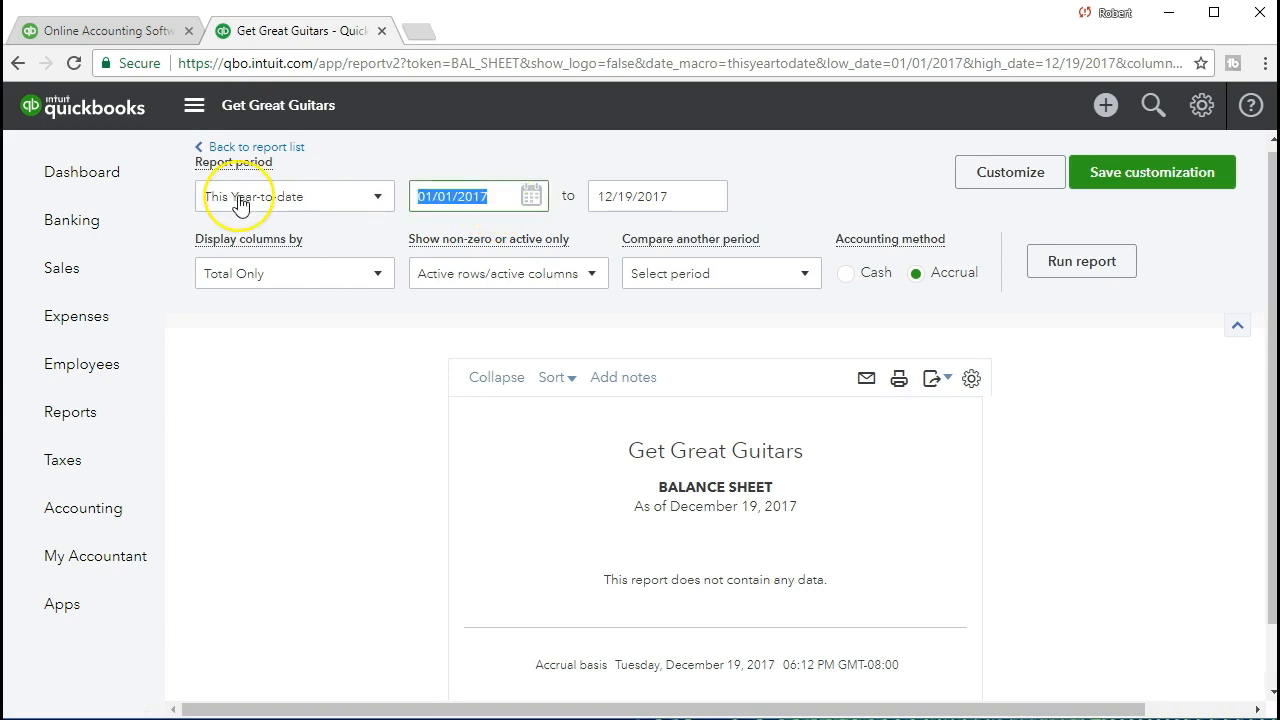
type("0101")
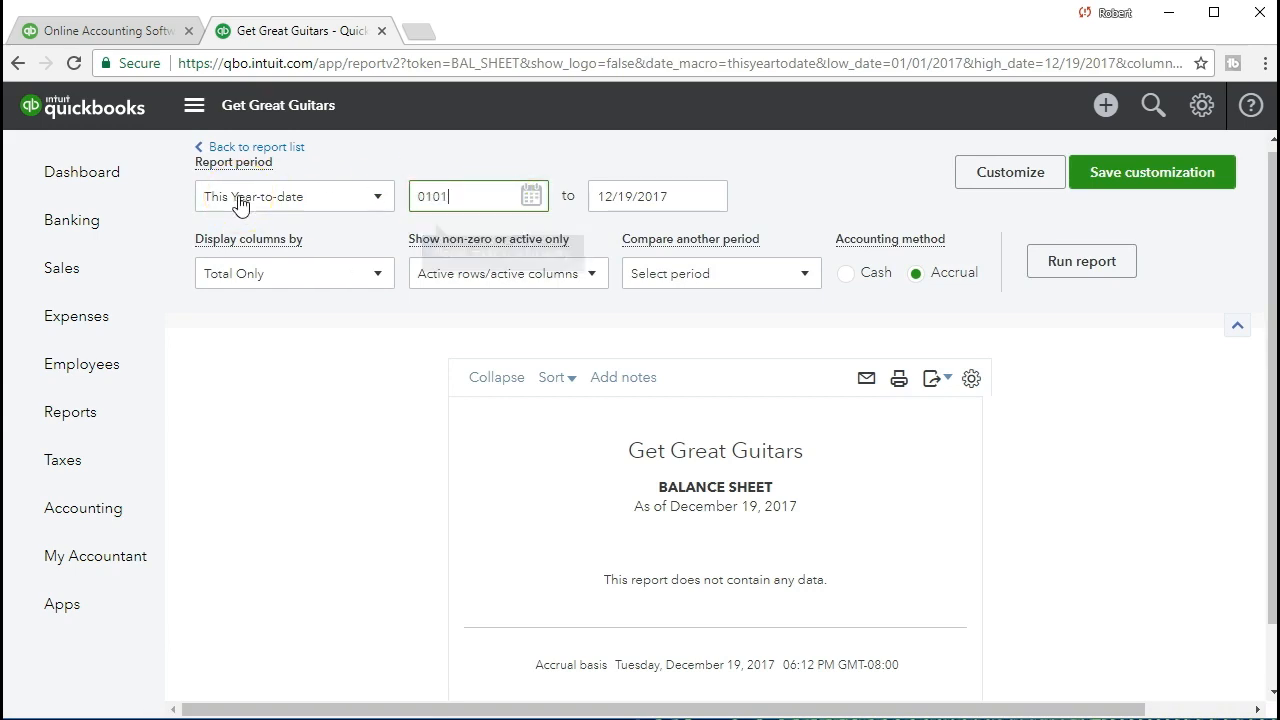
type("21")
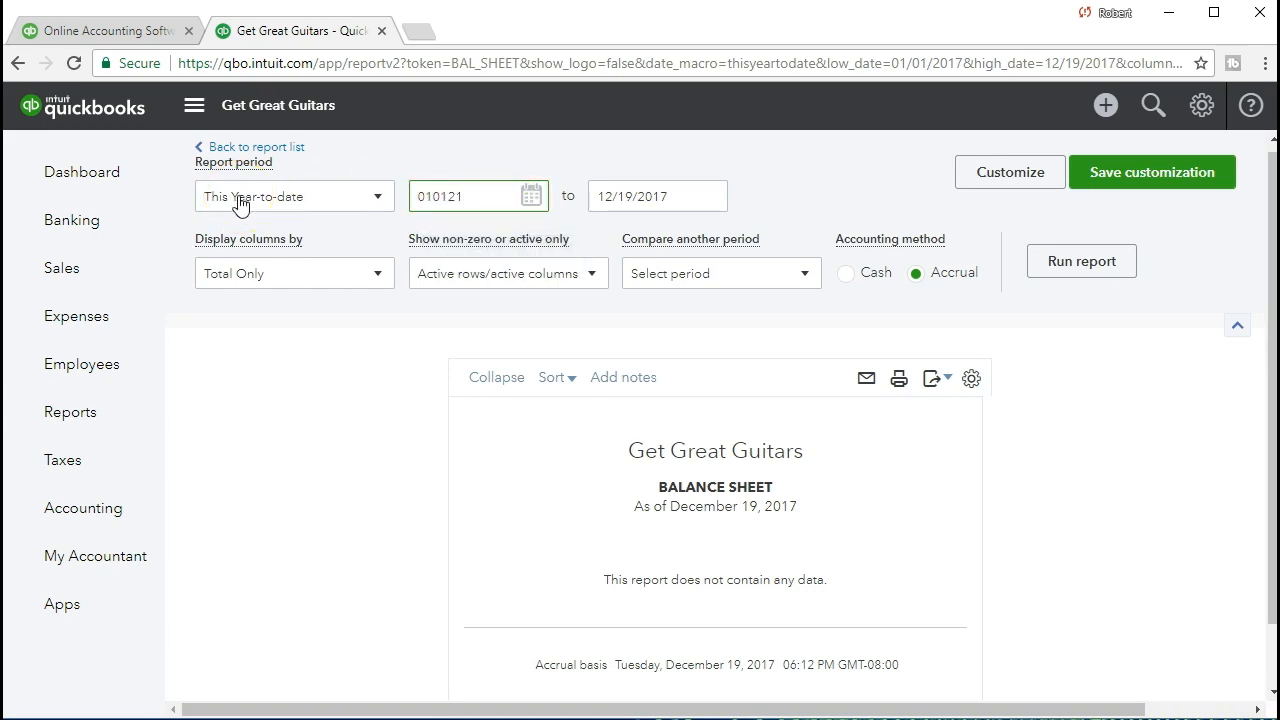
key("Tab")
type("01/31/2021")
key("Tab")
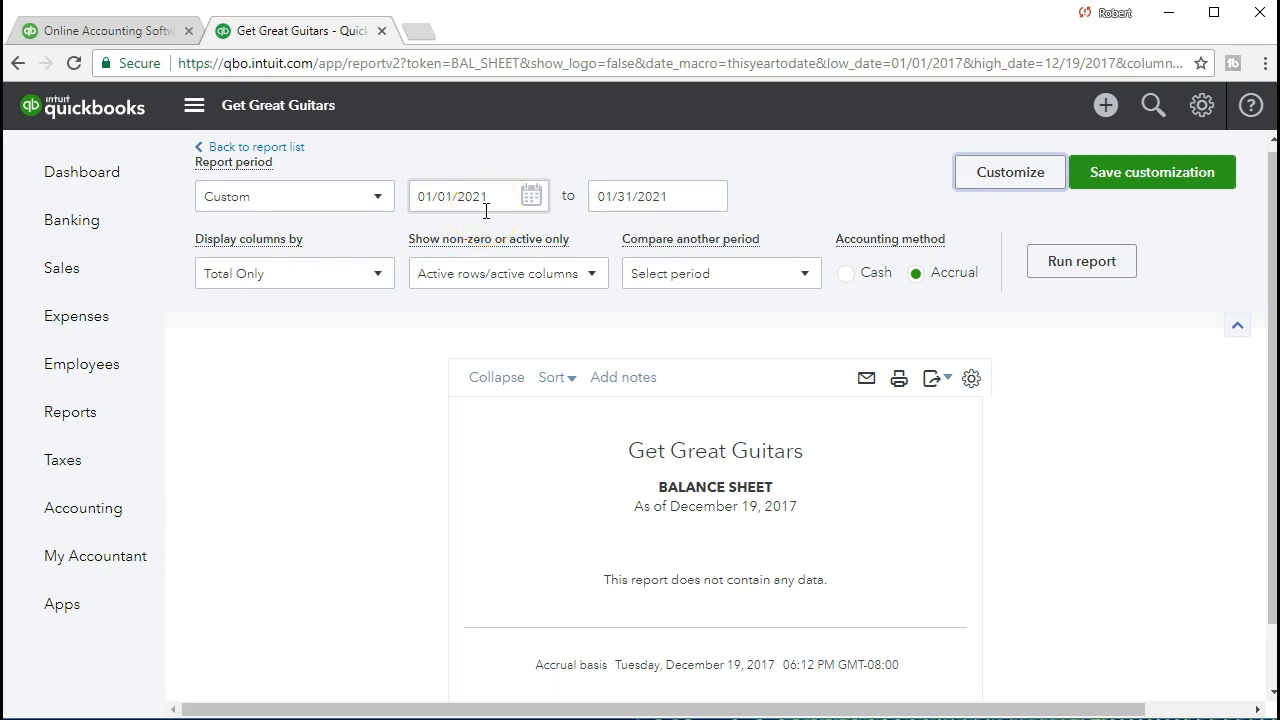
left_click(1057, 283)
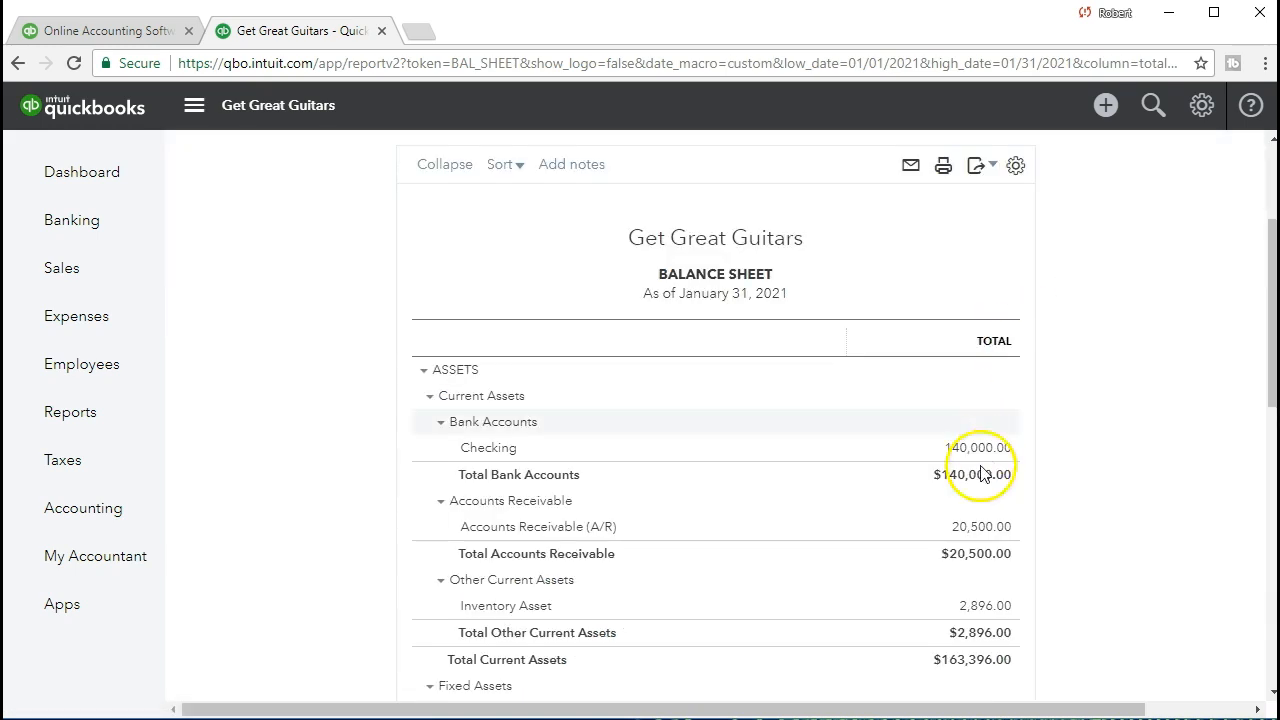
- Trace the balance sheet's Checking amount to the owner deposit record, and return to the balance sheet
scroll(943, 535, "down", 1)
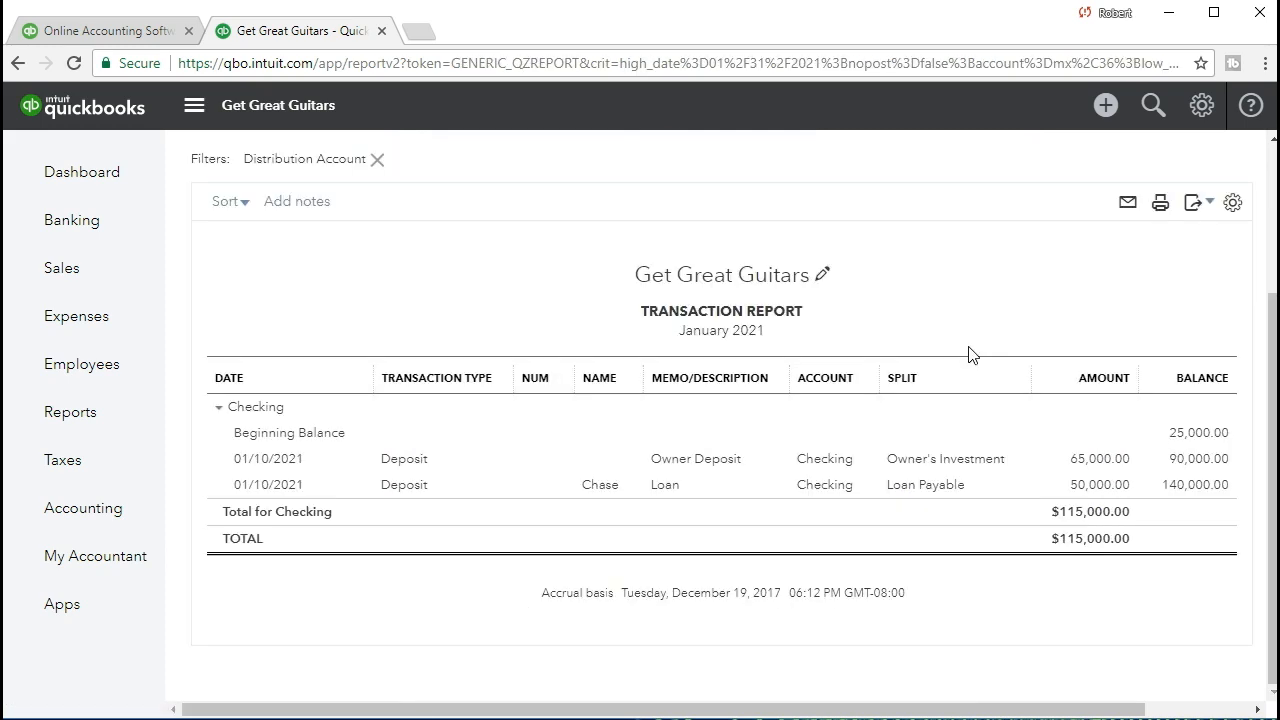
left_click(1157, 464)
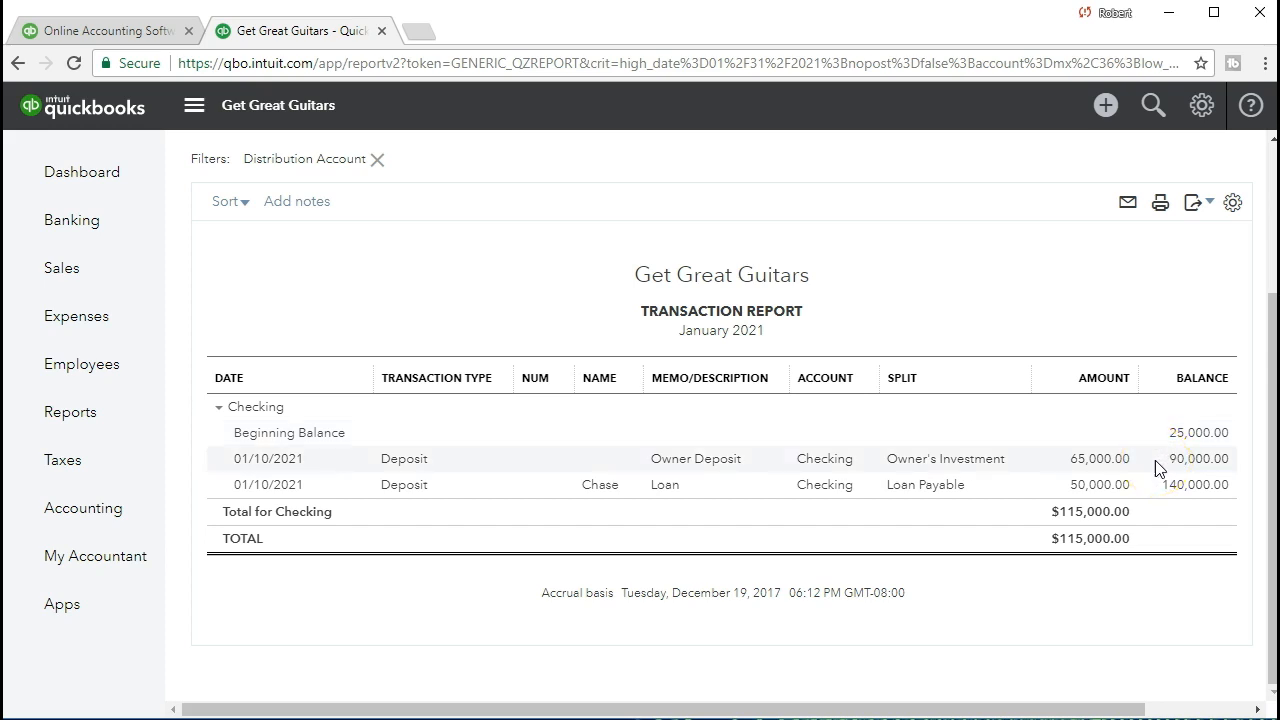
left_click(1114, 466)
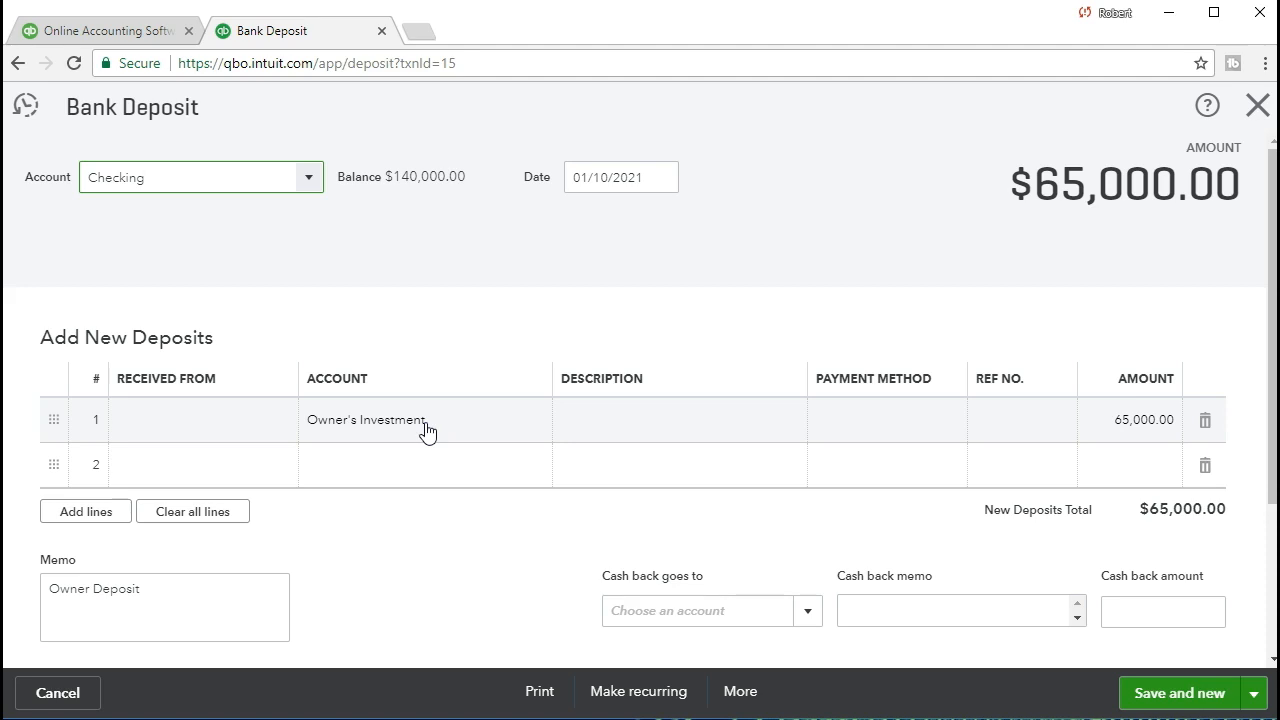
left_click(1257, 105)
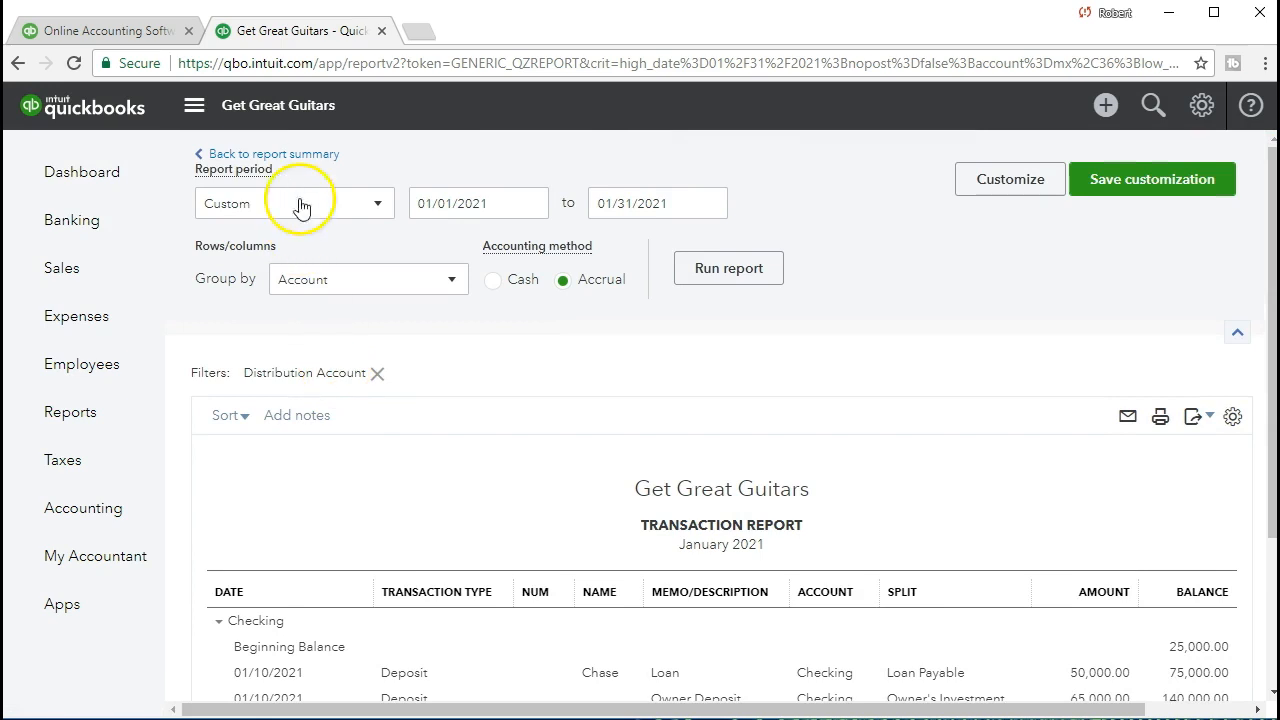
left_click(300, 158)
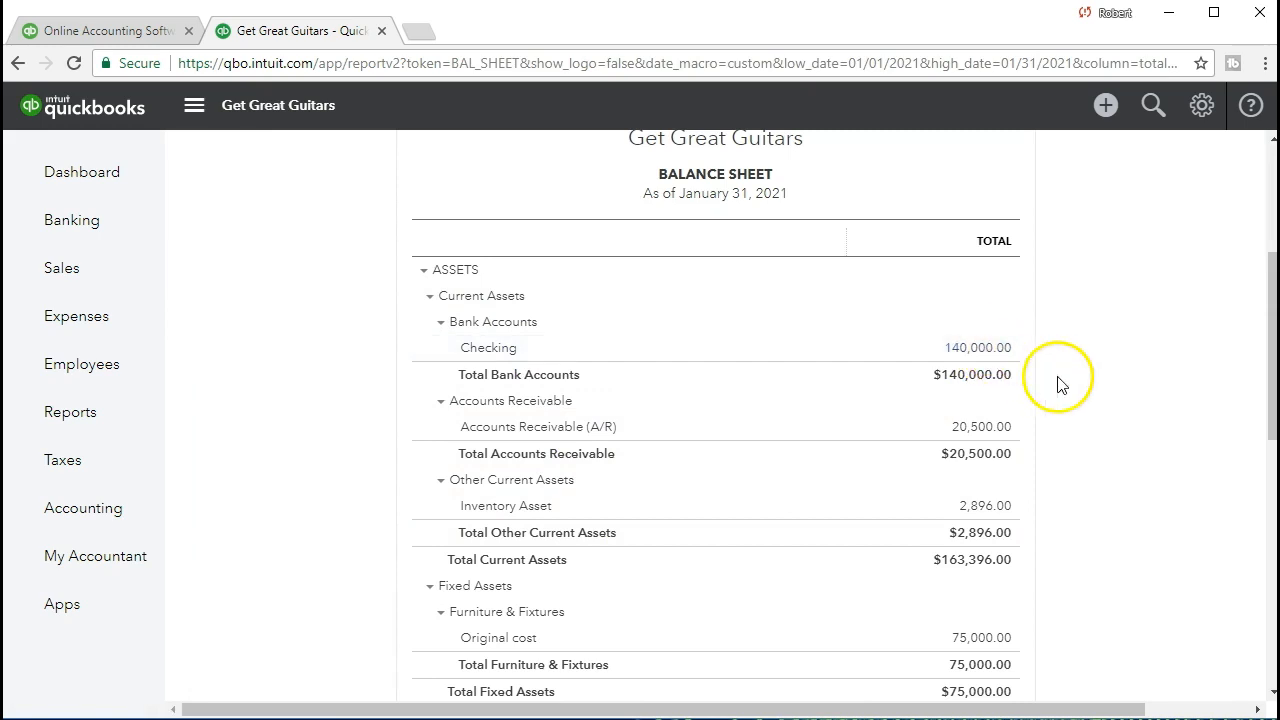
- Open the transaction report behind the Loan Payable amount in the balance sheet's long-term liabilities
scroll(1090, 422, "down", 3)
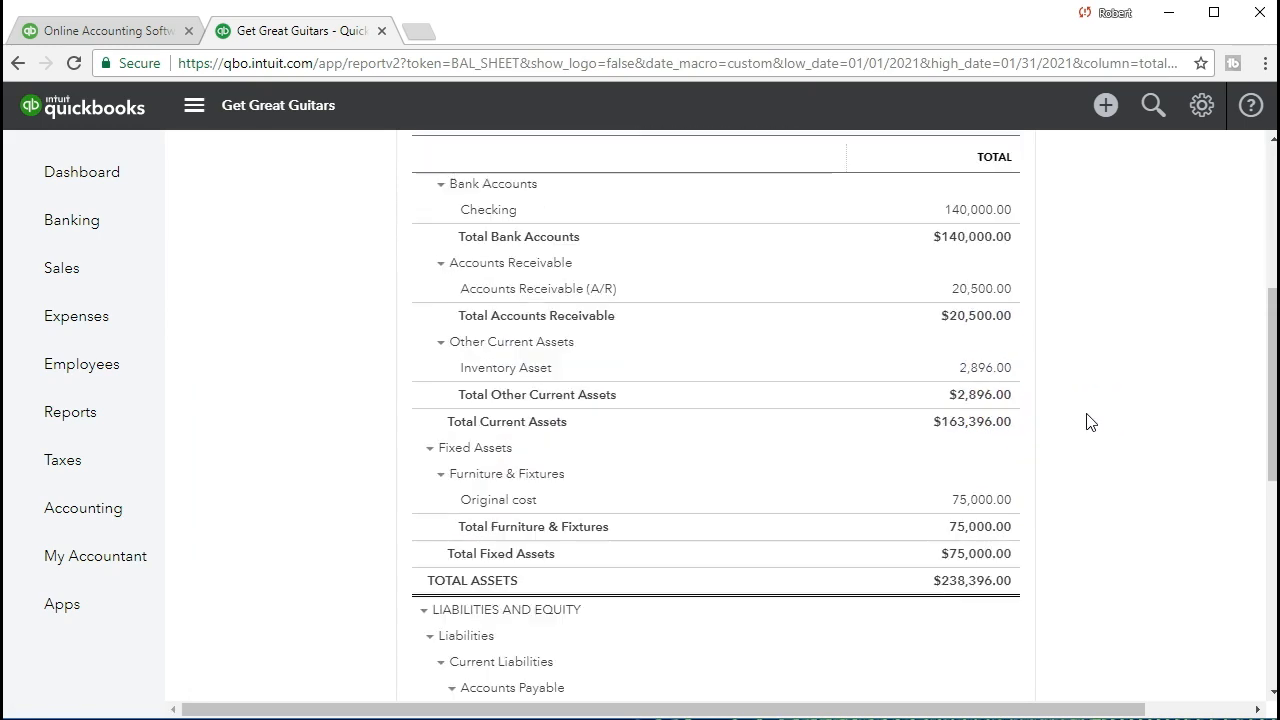
scroll(1090, 422, "down", 2)
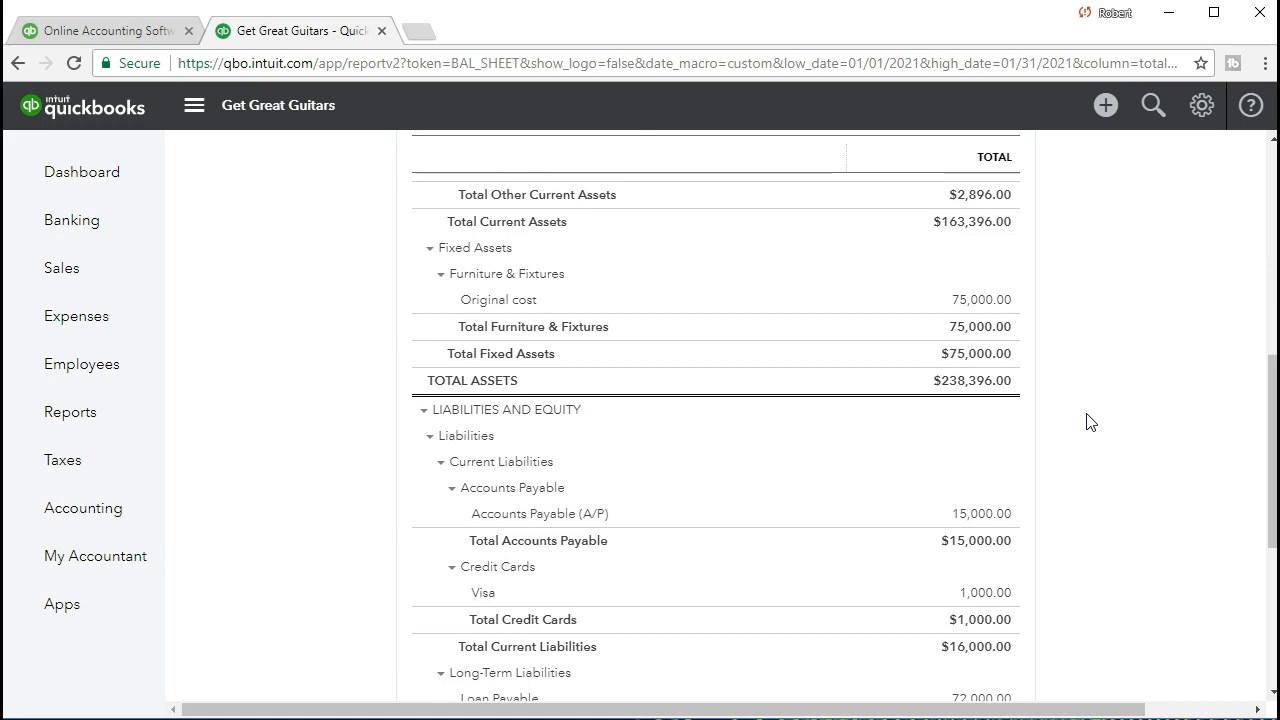
scroll(1090, 422, "down", 1)
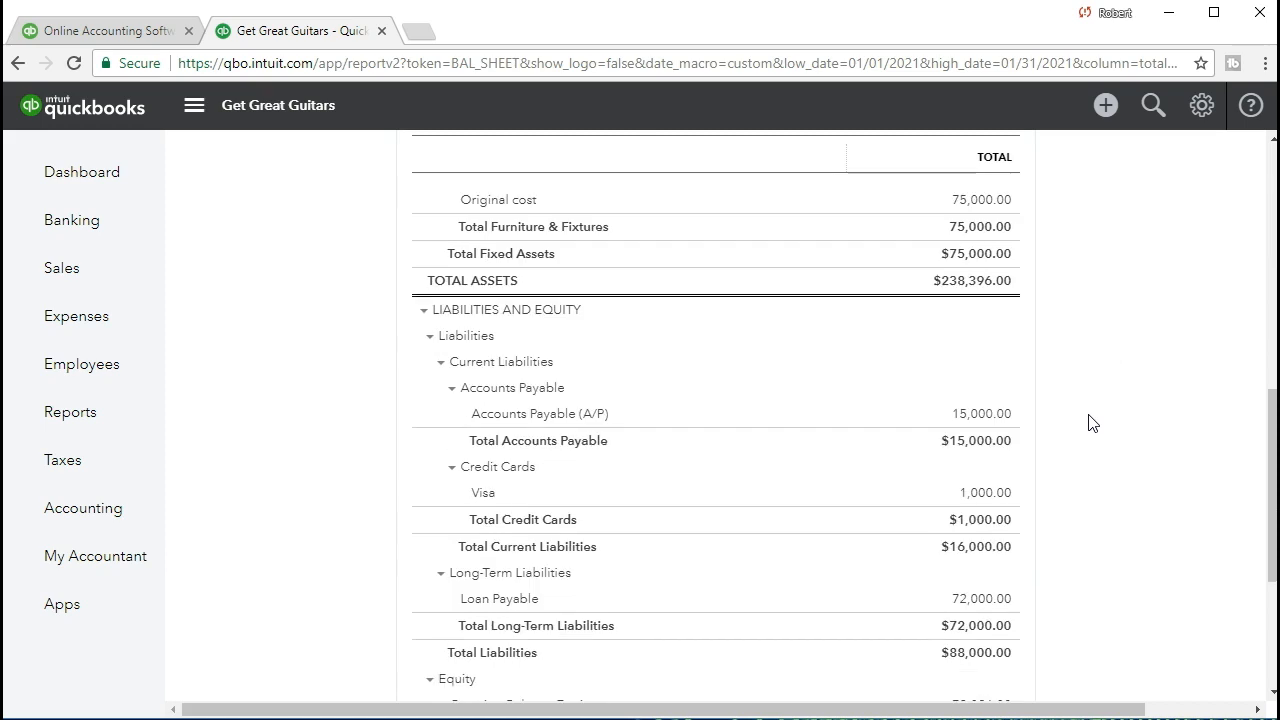
scroll(1090, 422, "down", 1)
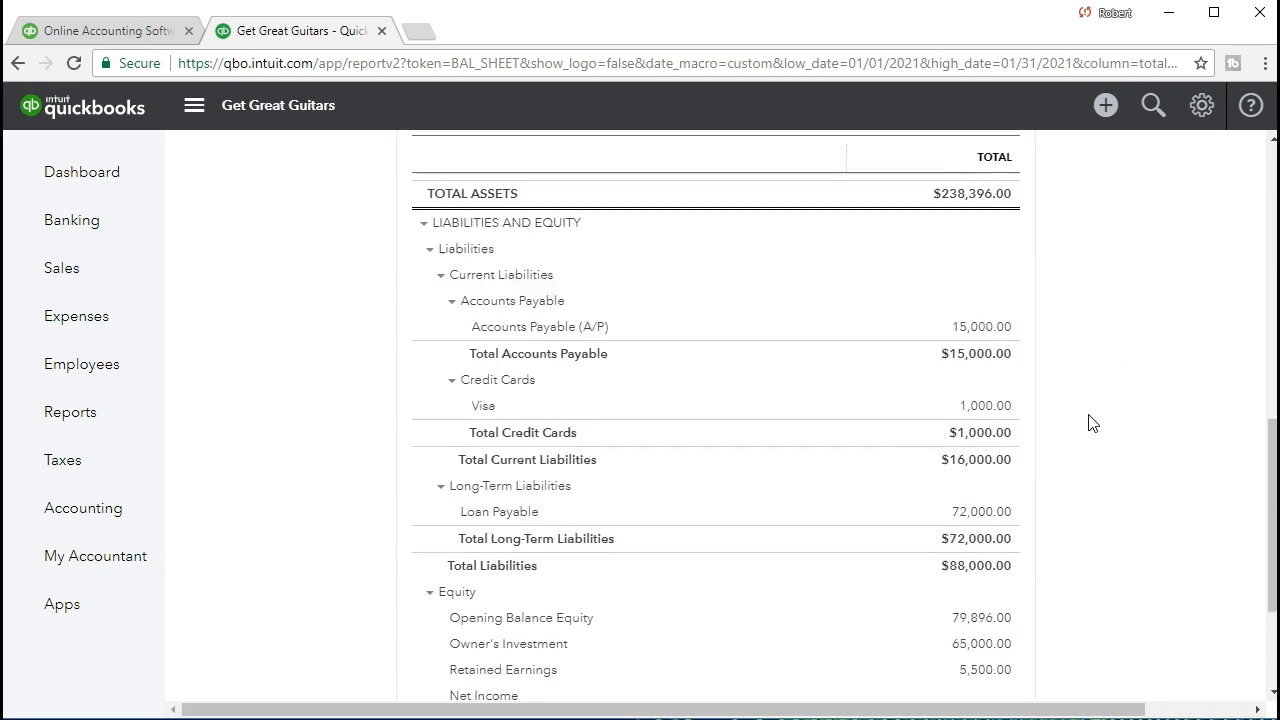
left_click(985, 506)
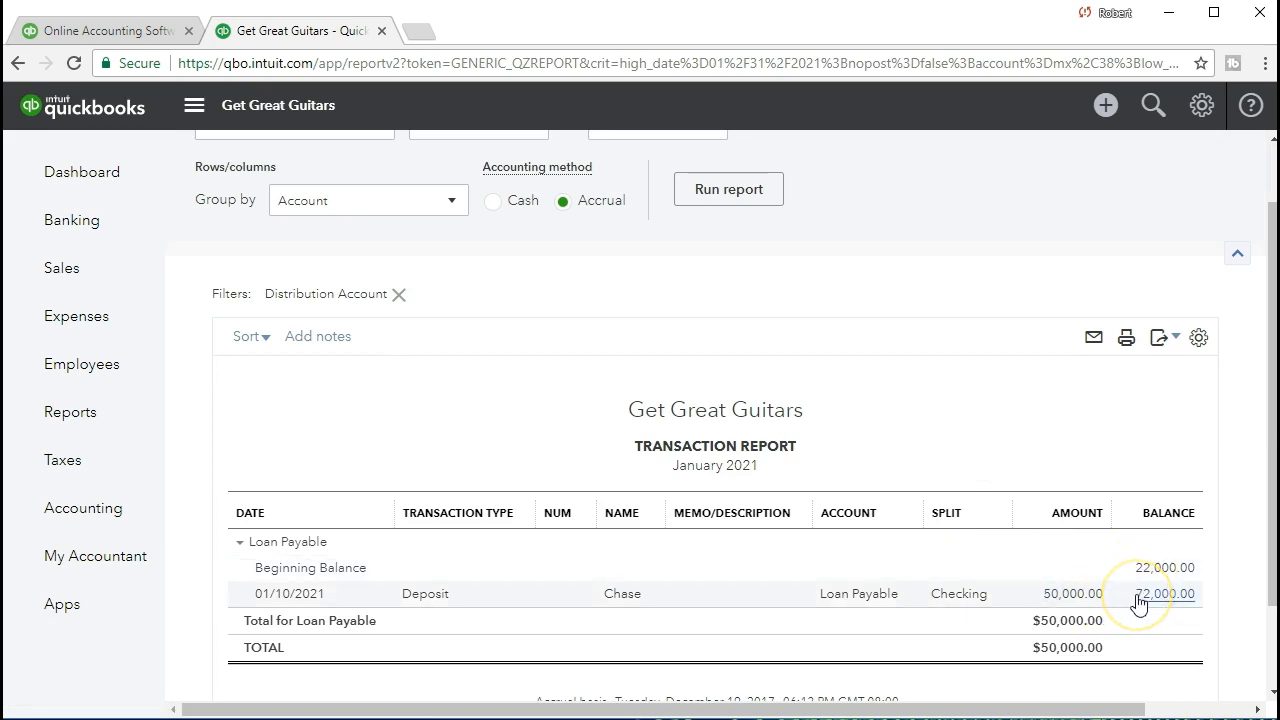
- View the Chase loan deposit from the transaction report, and return to the balance sheet
left_click(1081, 600)
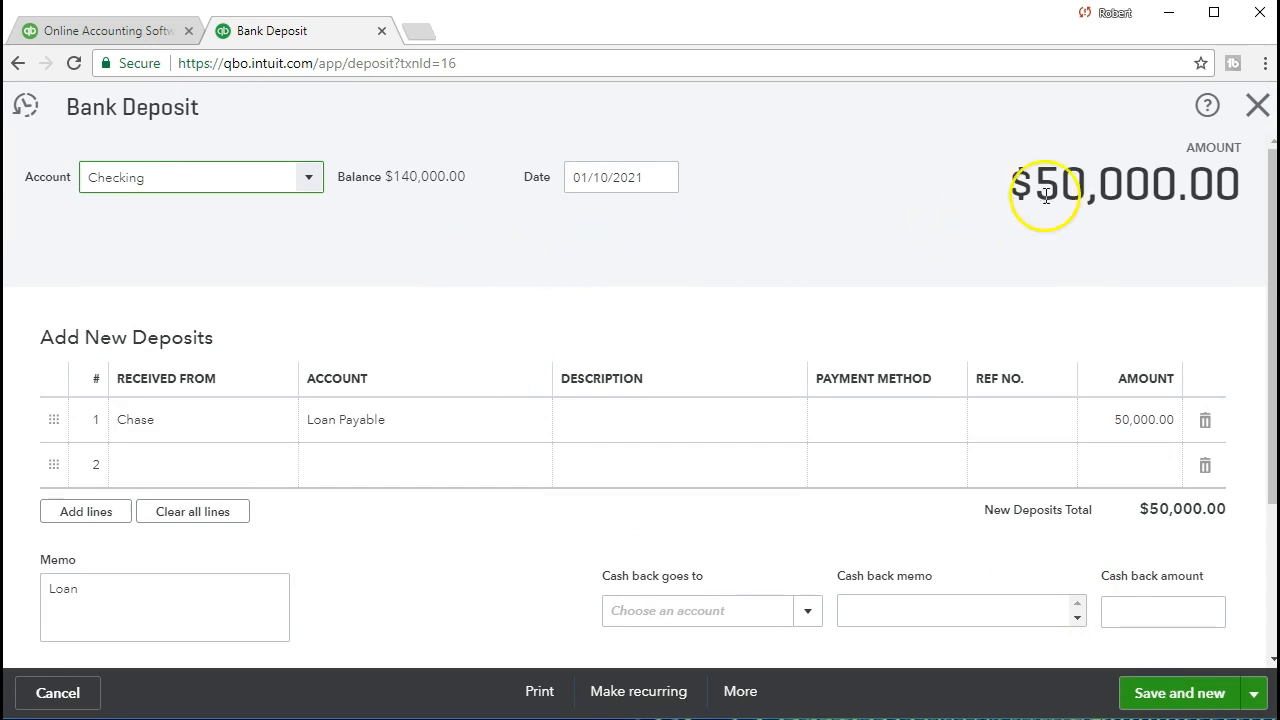
left_click(1257, 106)
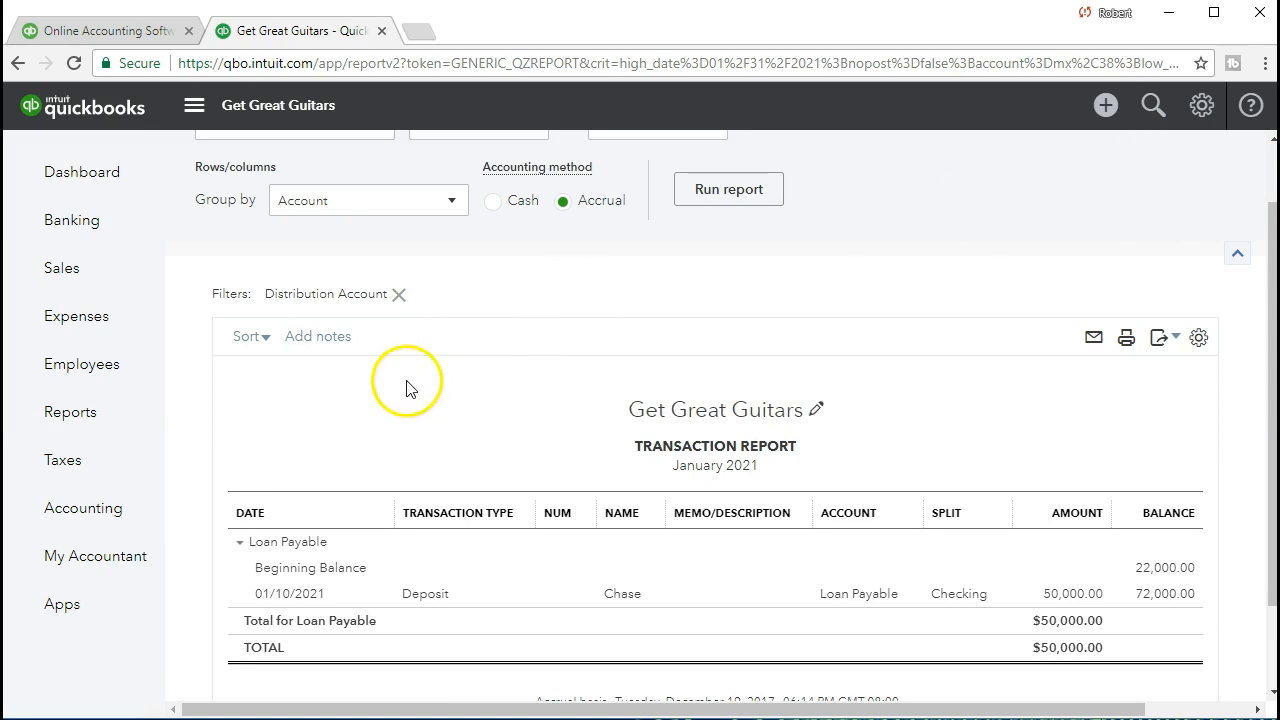
scroll(374, 420, "up", 1)
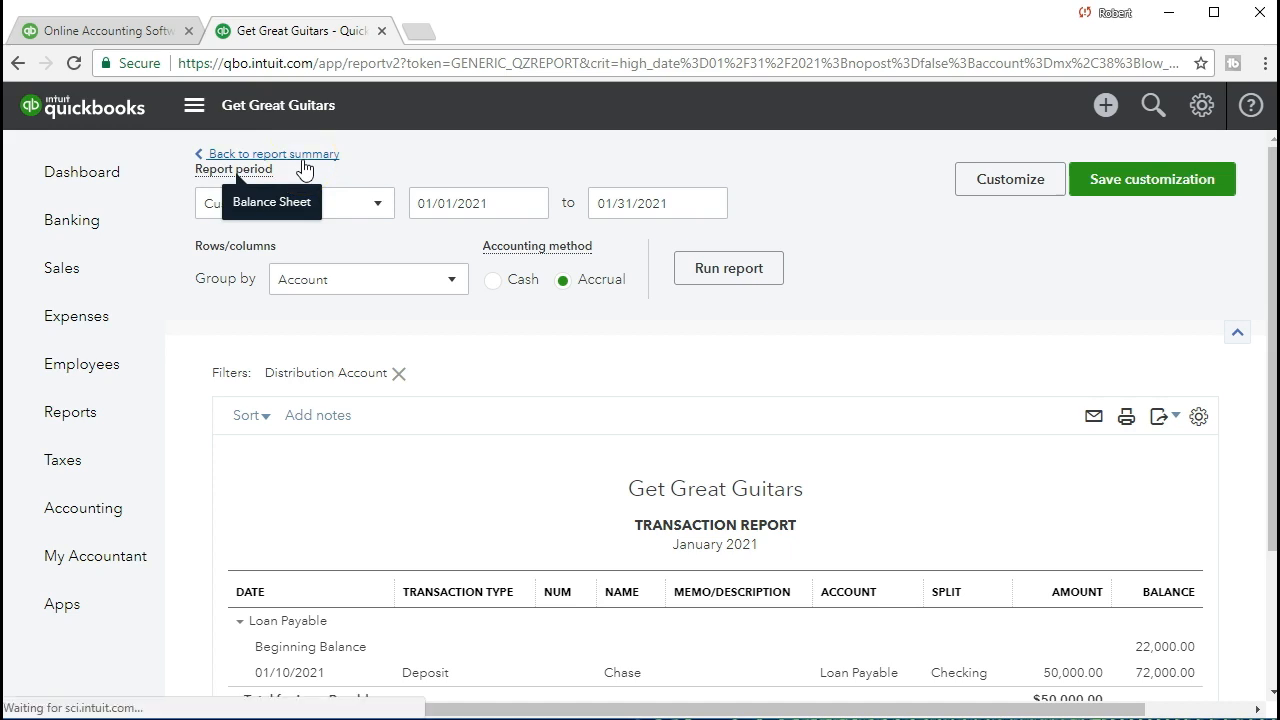
- Examine the Owner's Investment line in the equity section of the balance sheet
scroll(514, 491, "down", 7)
scroll(514, 582, "down", 1)
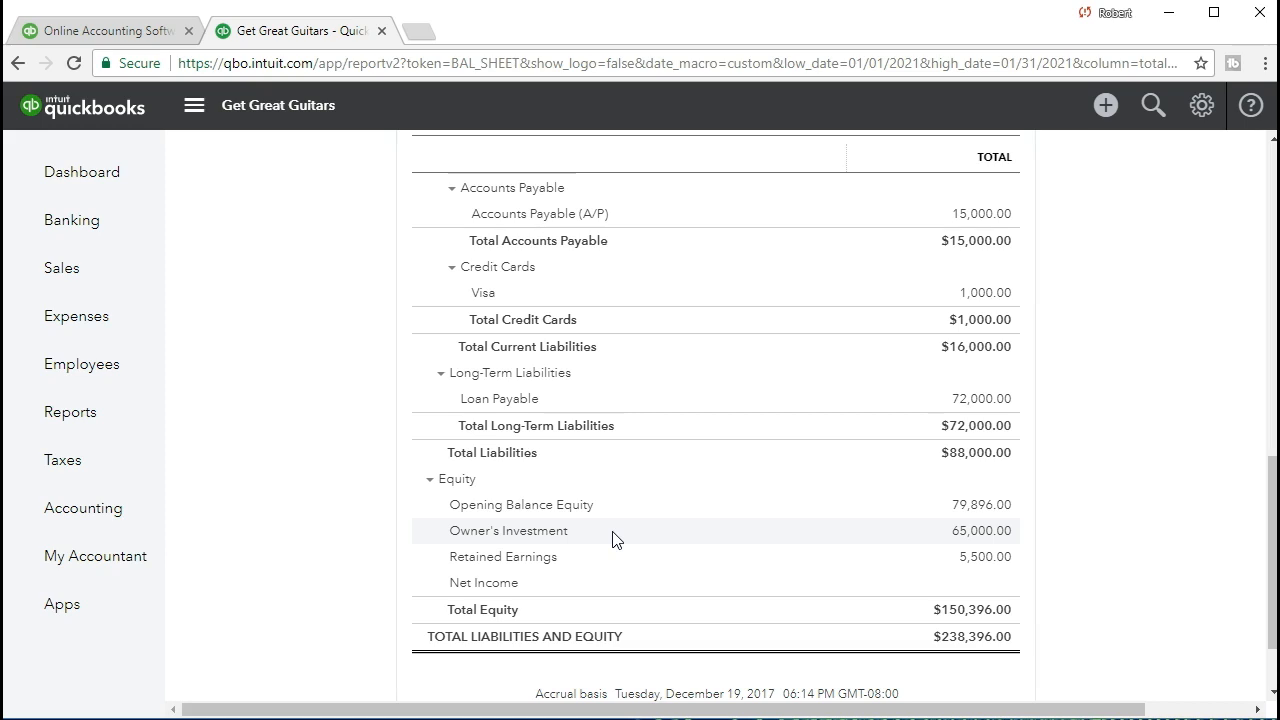
left_click(968, 540)
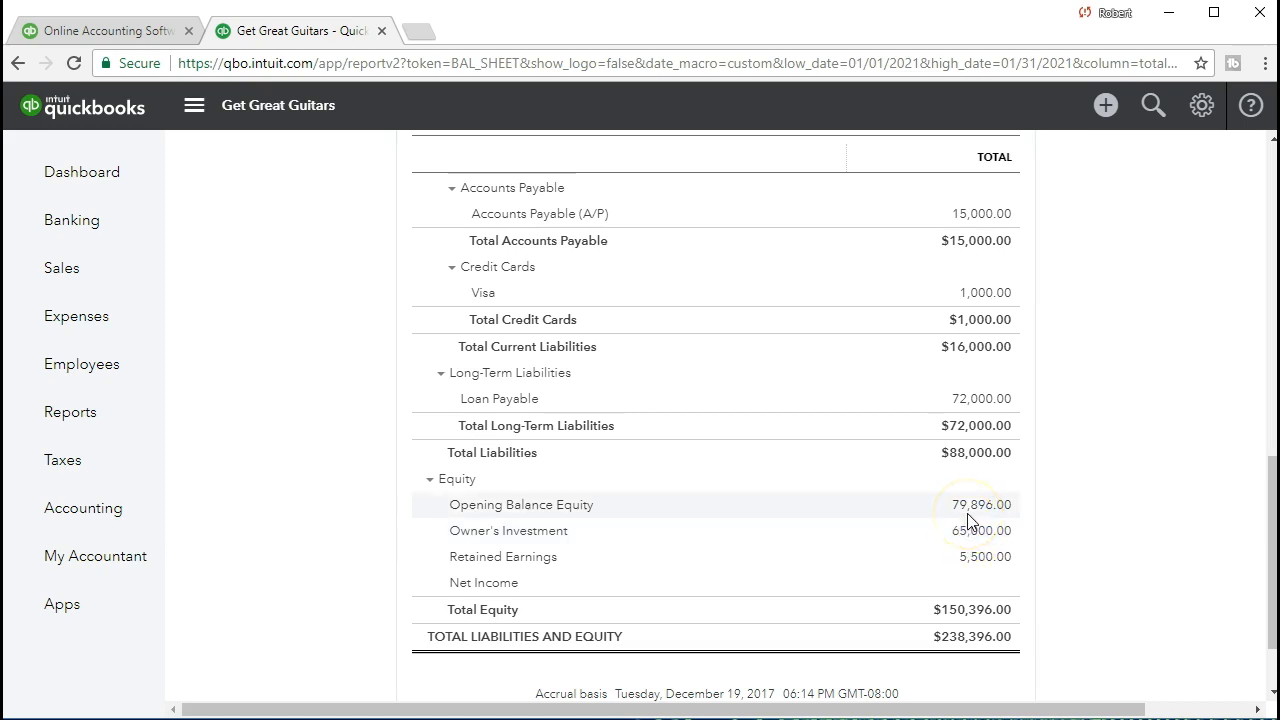
left_click(968, 540)
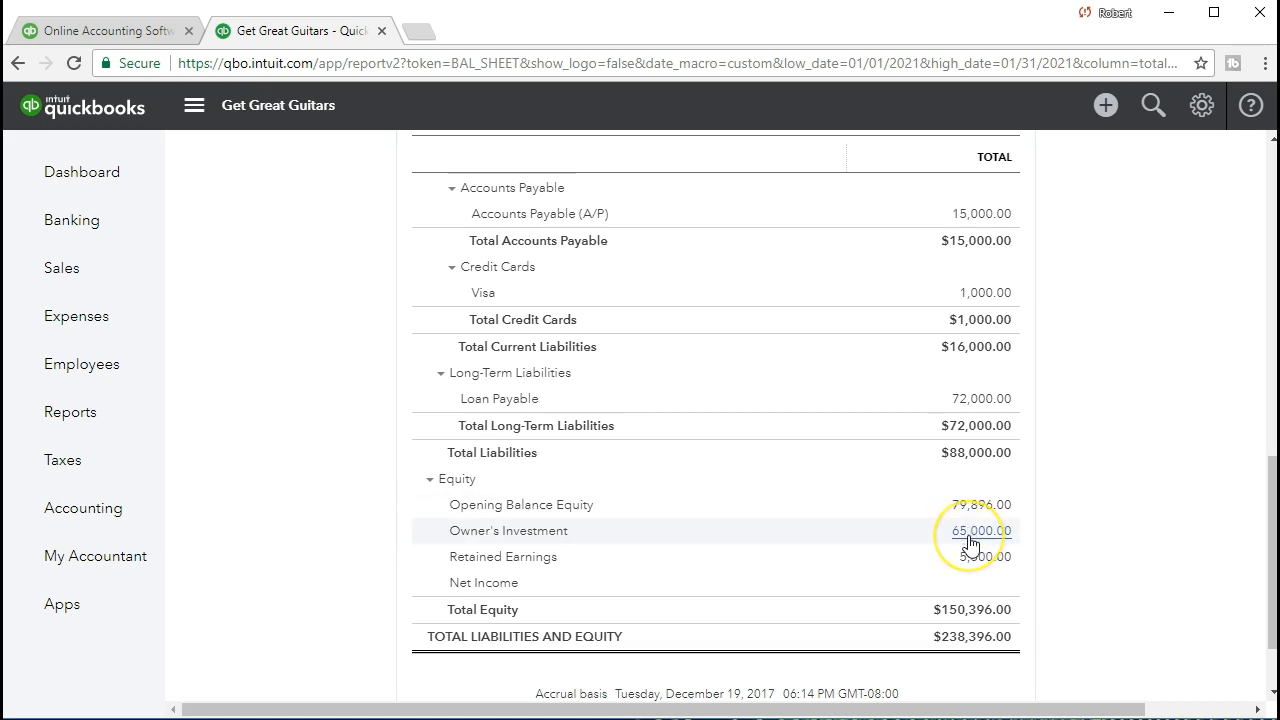
left_click(945, 539)
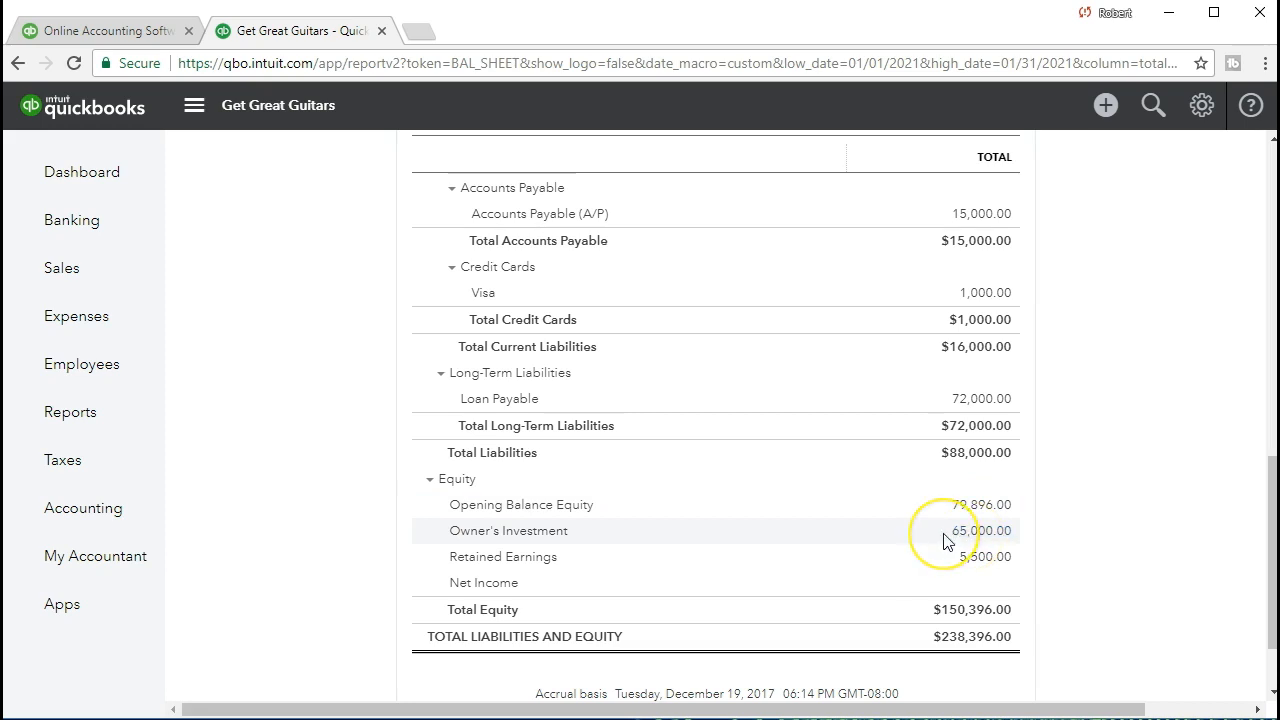
- Open the transaction report behind the Owner's Investment amount in the balance sheet's equity section, and return to the balance sheet
left_click(952, 539)
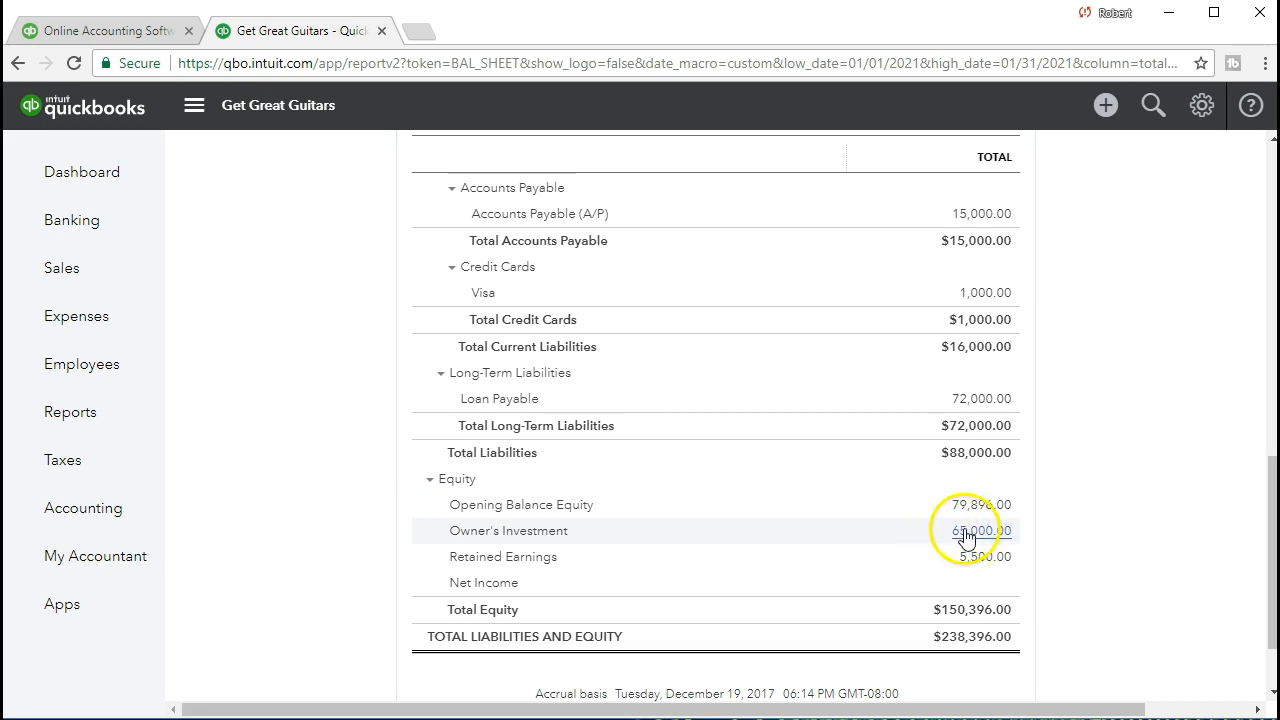
left_click(968, 535)
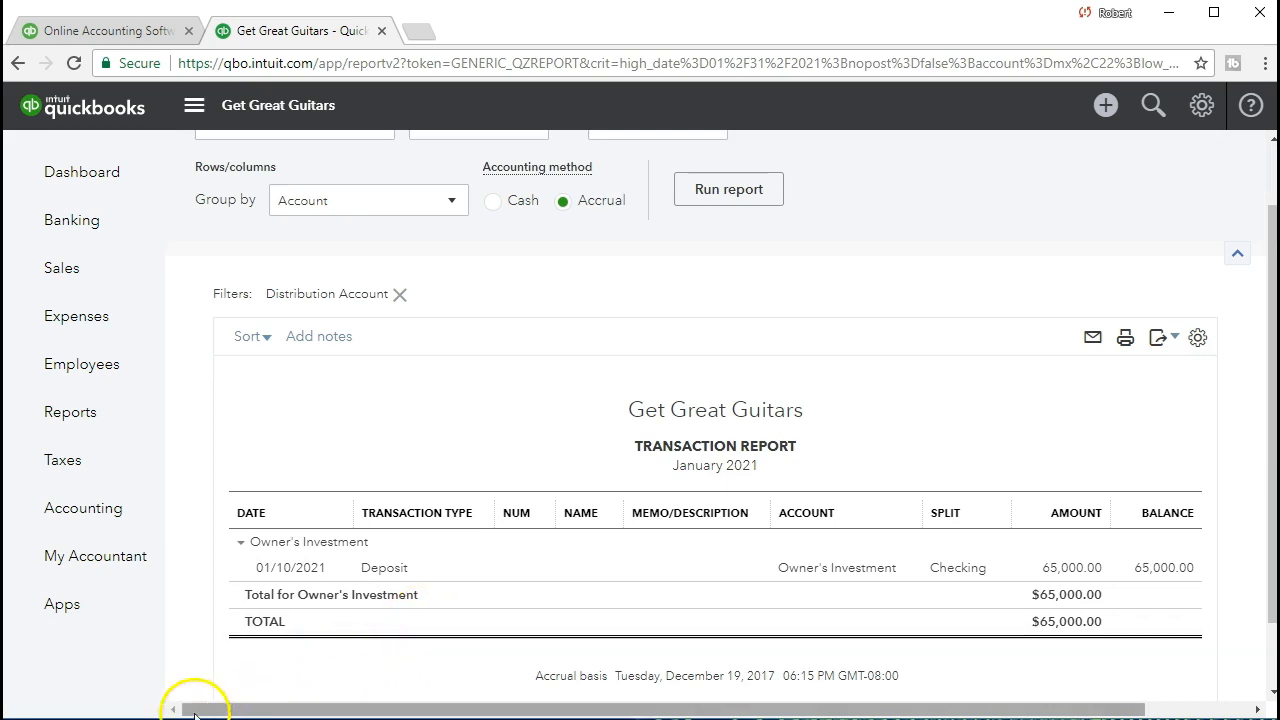
scroll(208, 582, "up", 1)
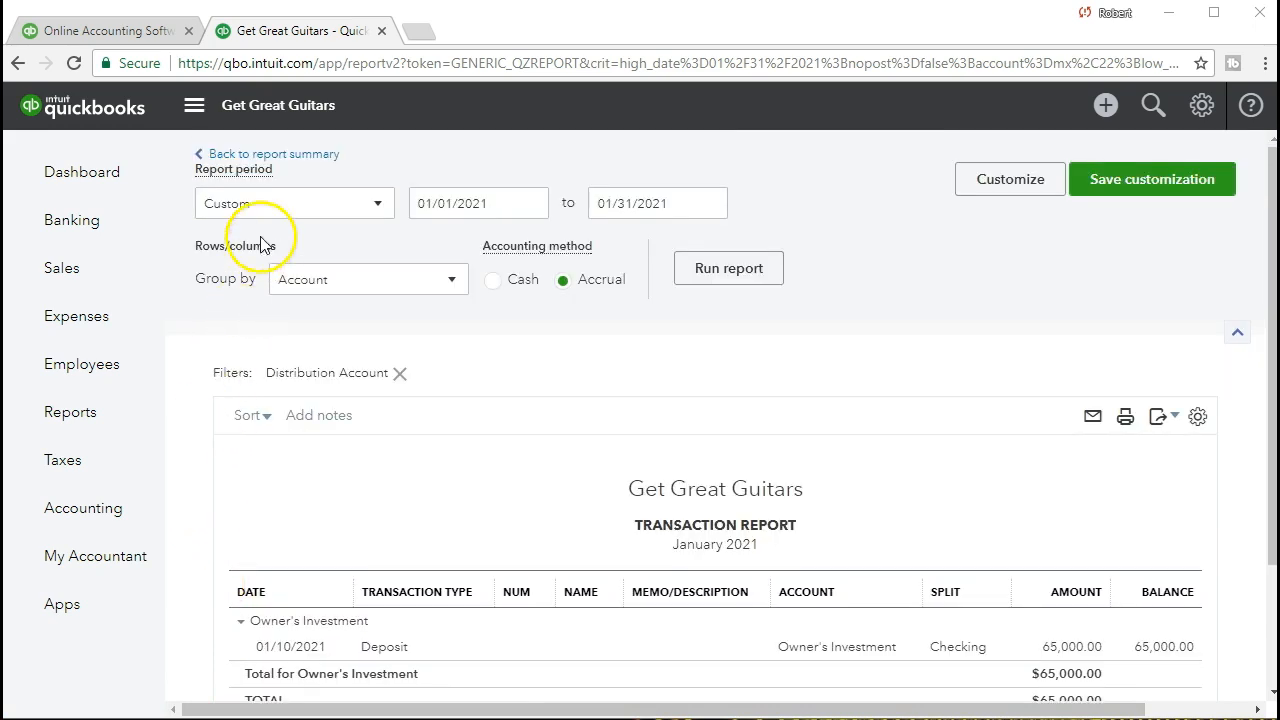
left_click(297, 165)
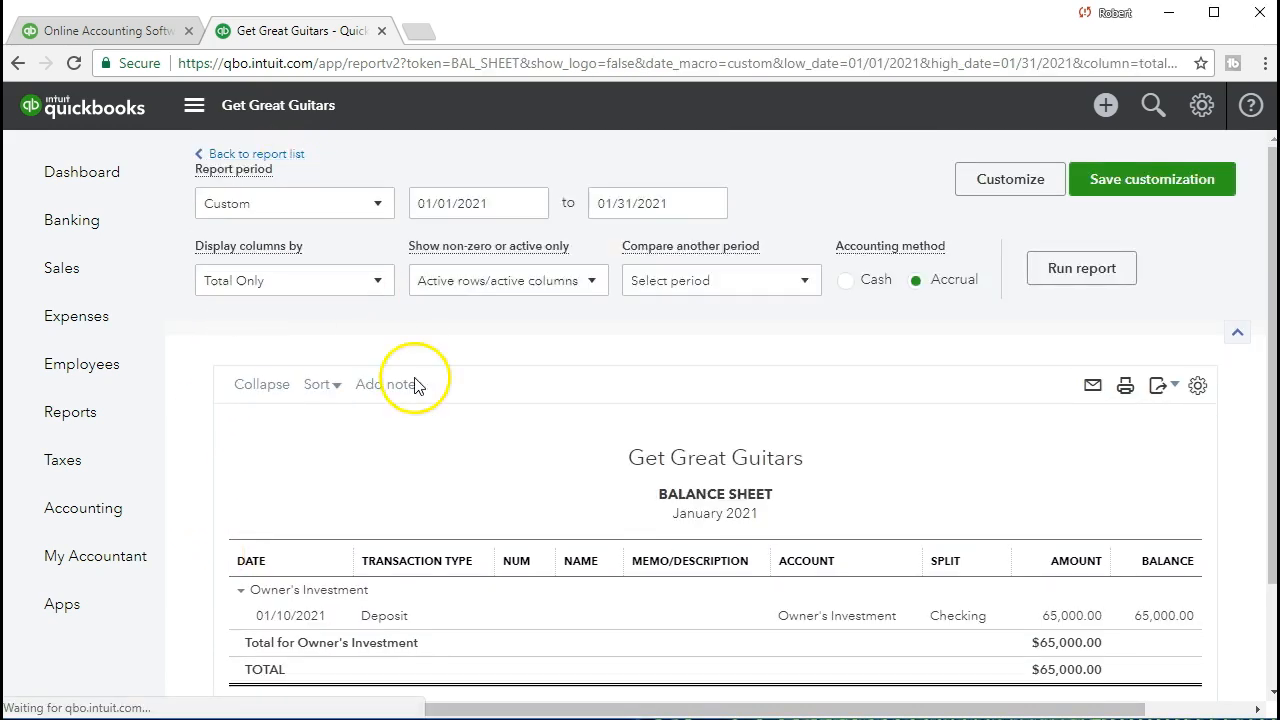
scroll(414, 386, "down", 10)
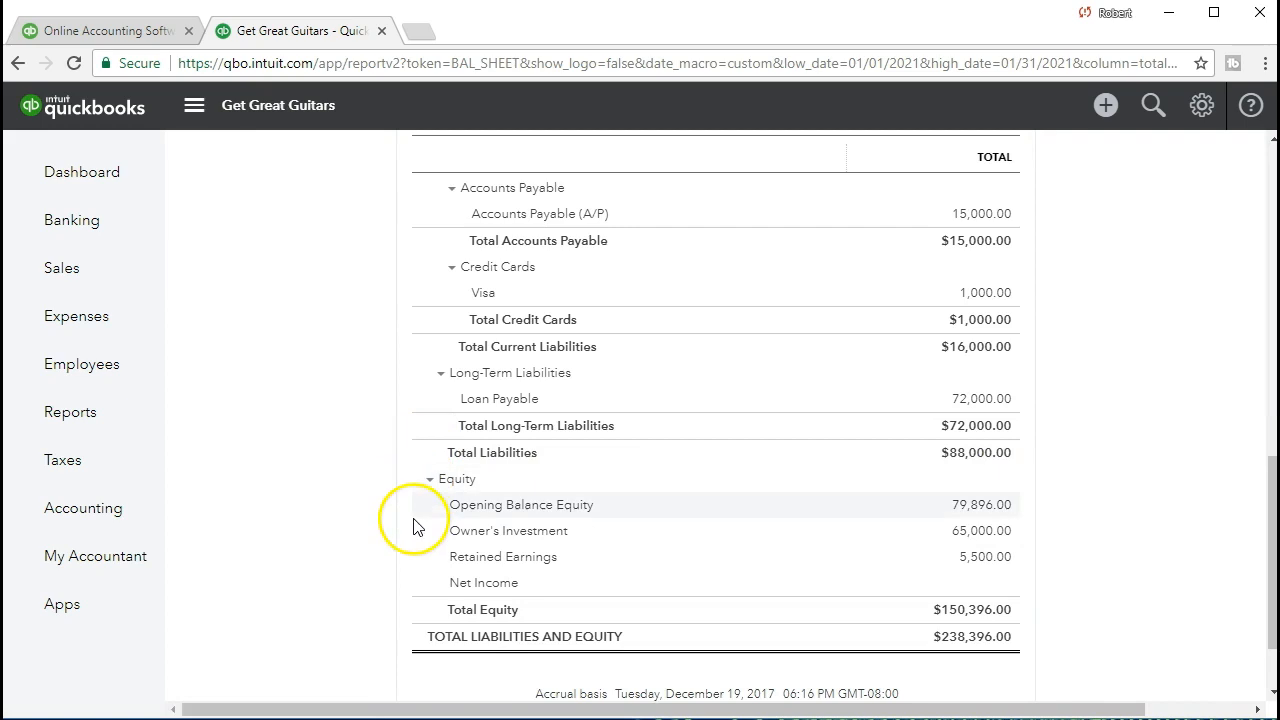
left_click(590, 511)
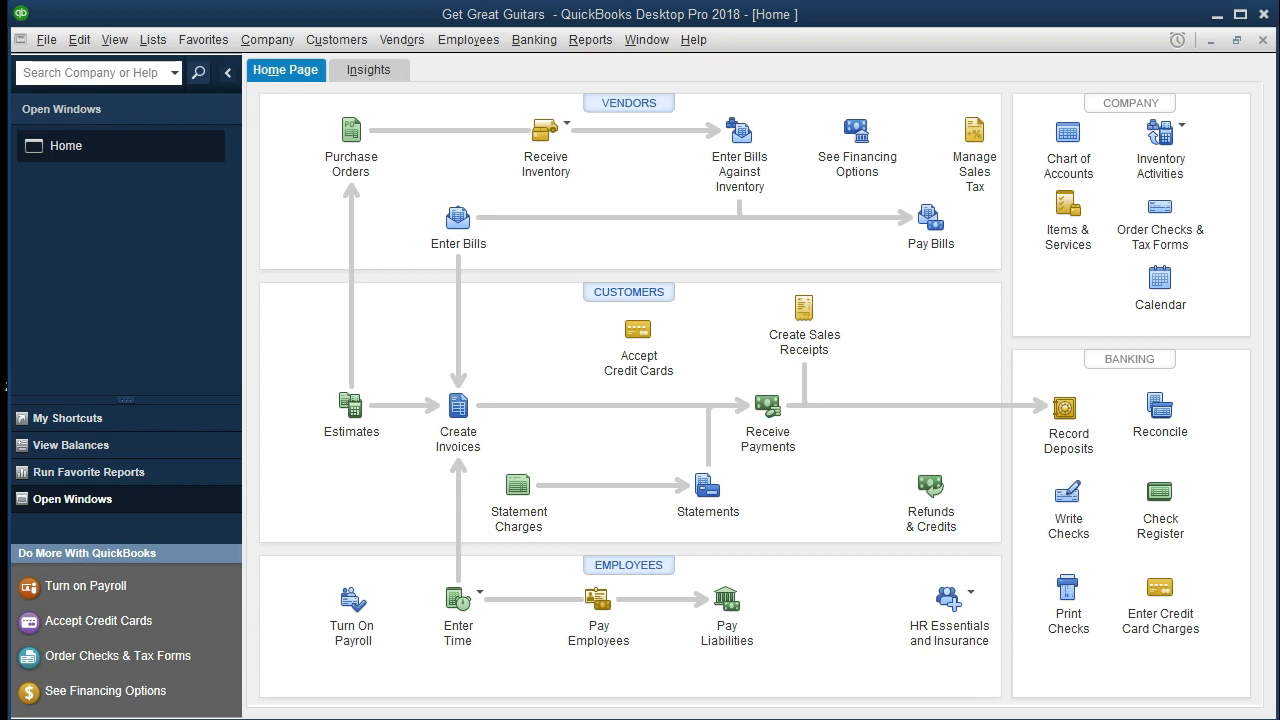
- Switch to QuickBooks Desktop and open the register for the Checking account
left_click(528, 42)
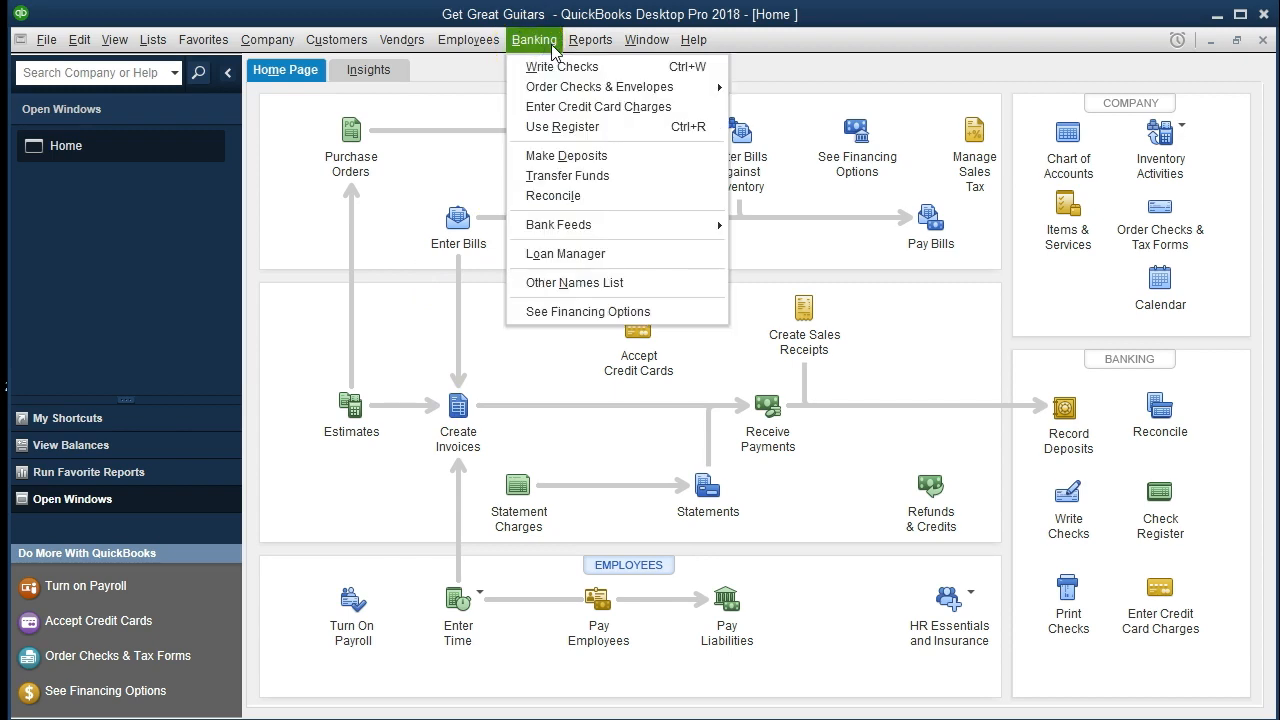
left_click(625, 127)
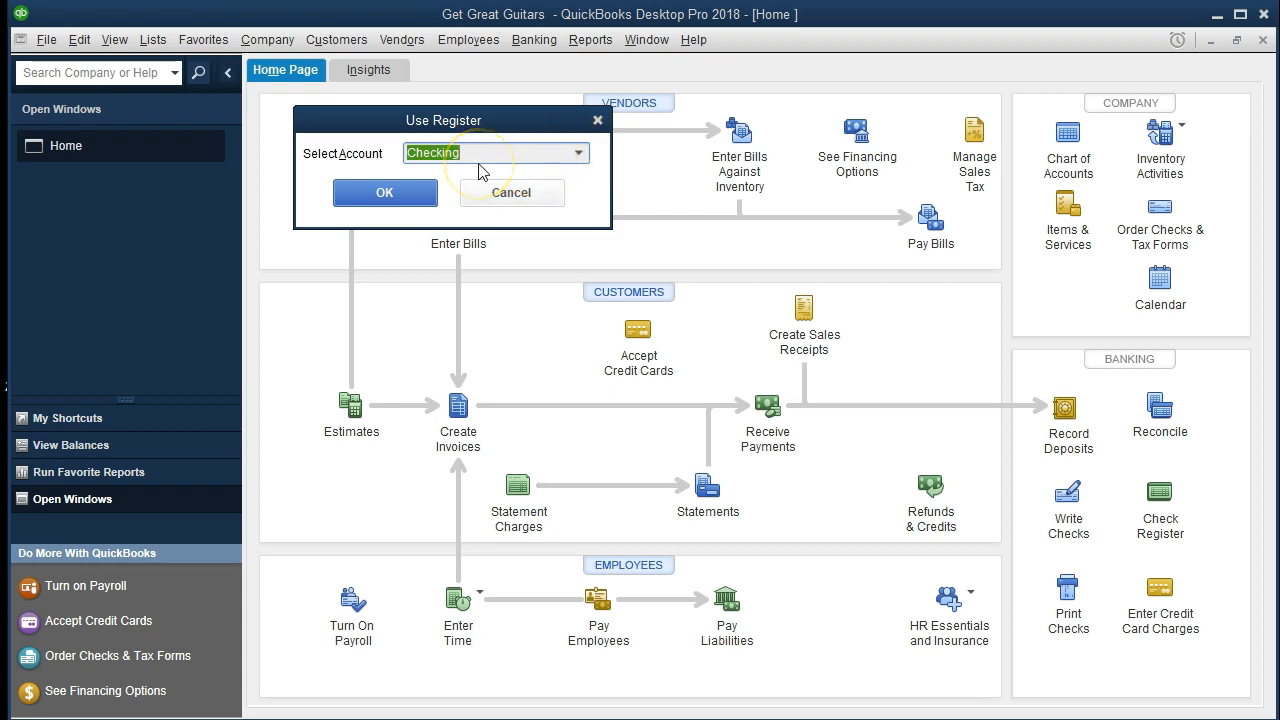
left_click(579, 154)
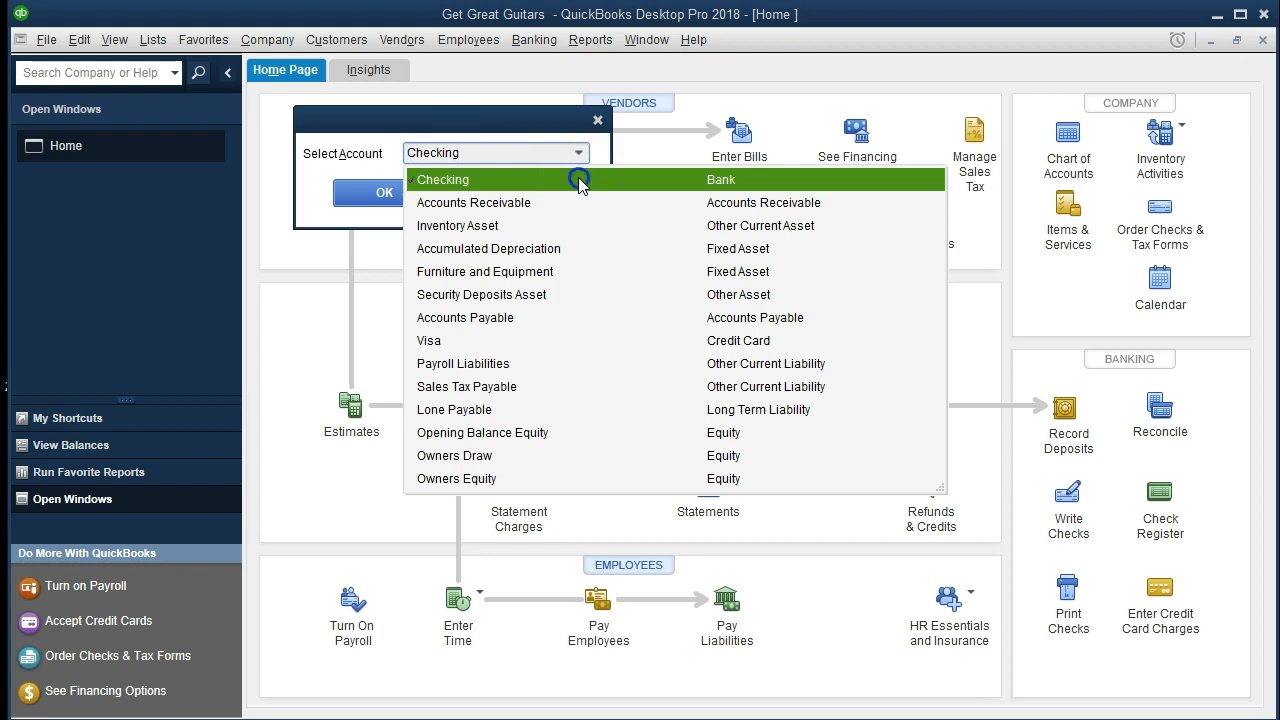
left_click(578, 179)
left_click(366, 192)
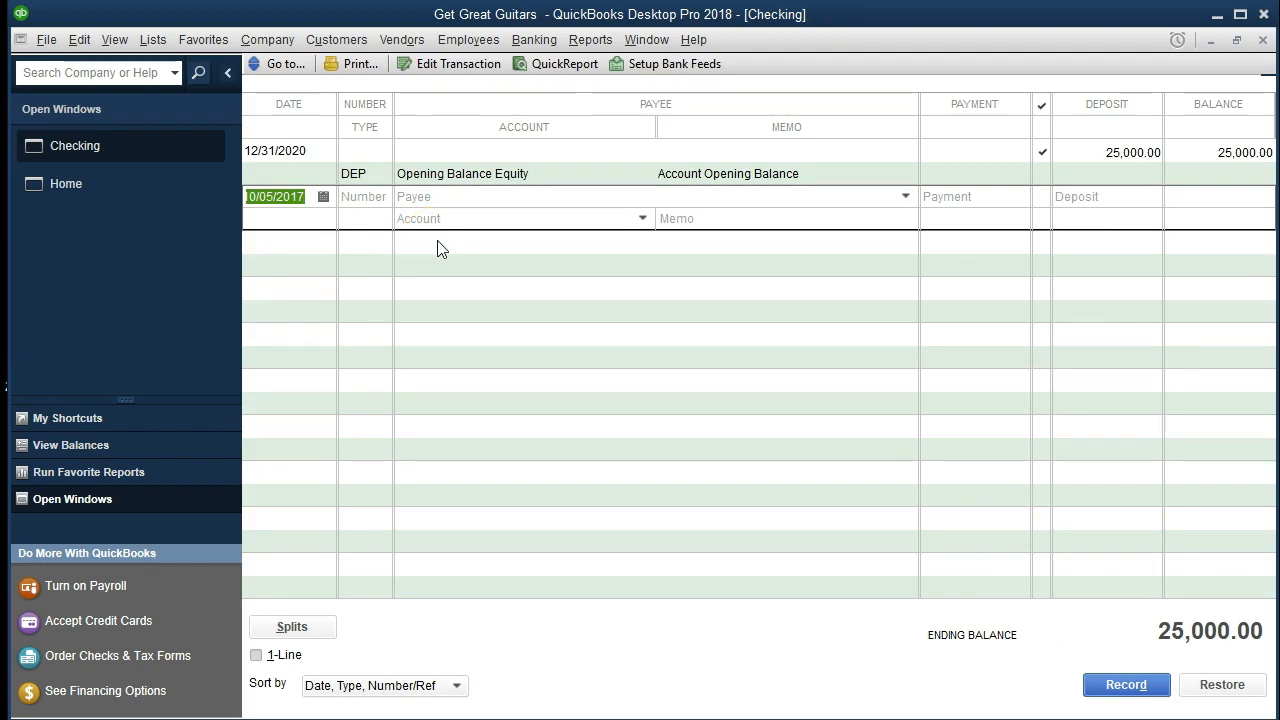
left_click(409, 463)
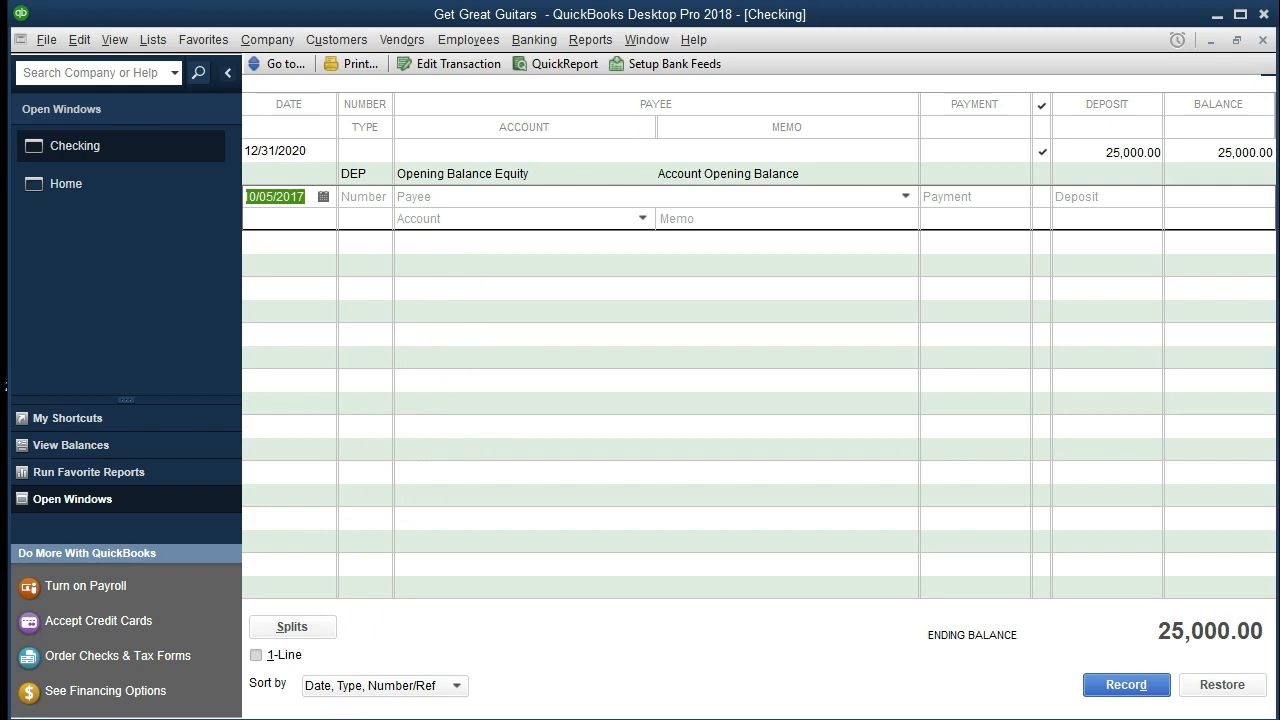
left_click(491, 383)
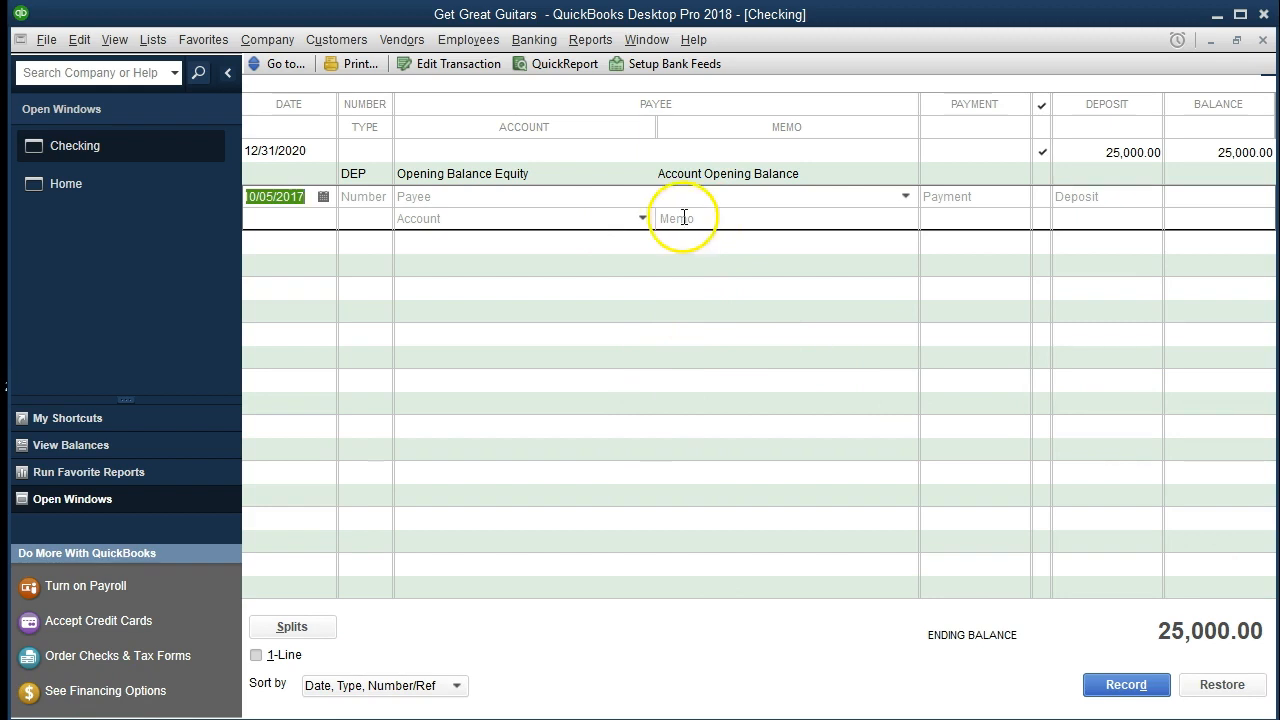
- Date the new Checking register entry 01/10/2021 and set its number to DEP
left_click(370, 200)
type("1")
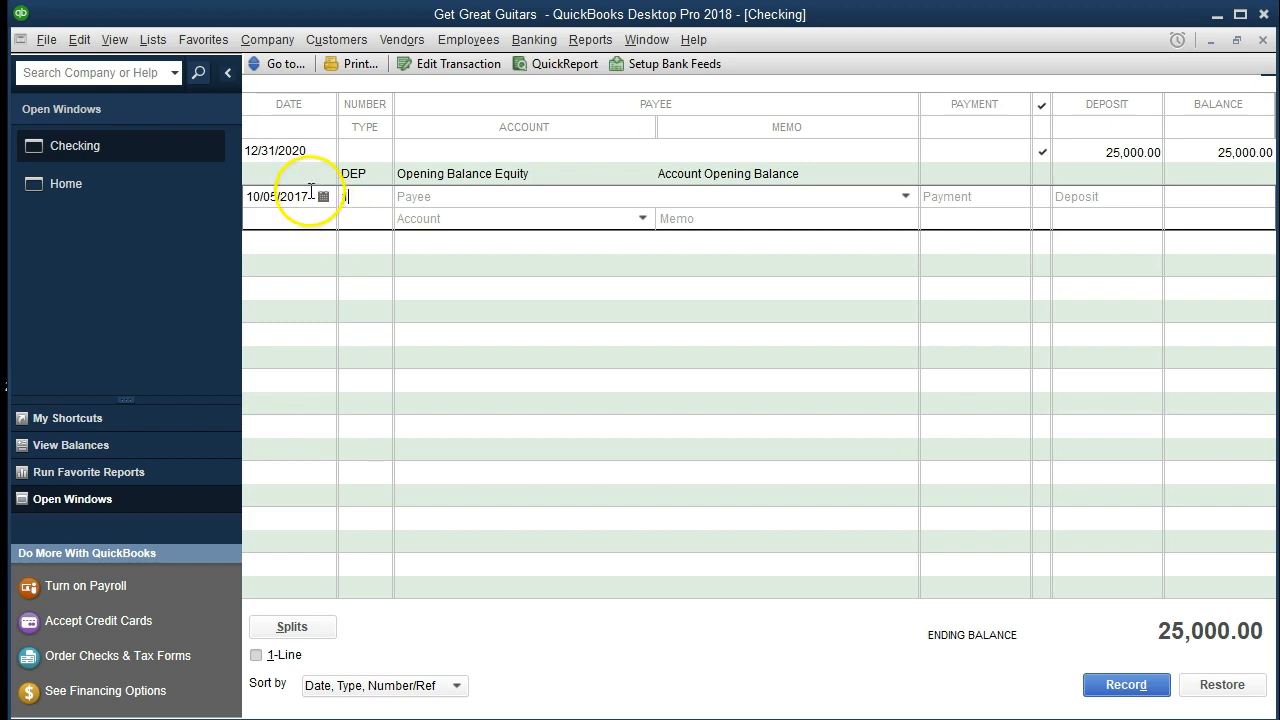
left_click_drag(309, 195, 237, 186)
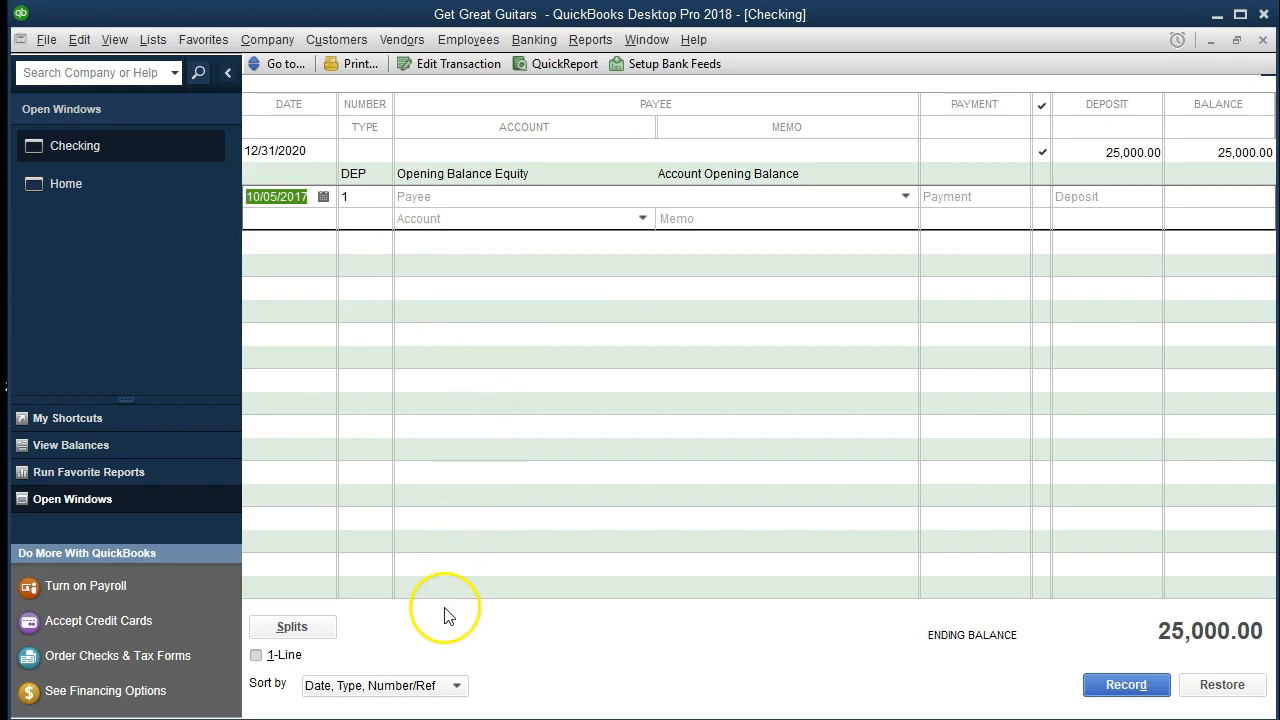
type("01")
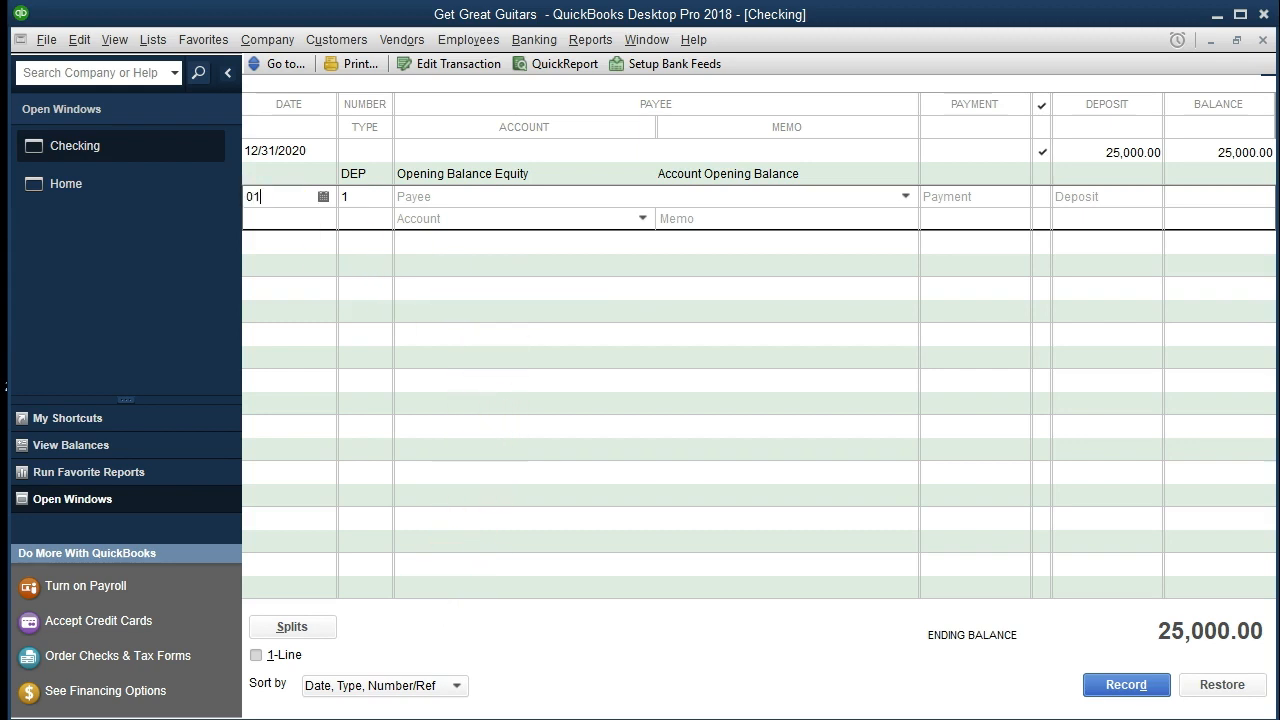
type("102")
key("BackSpace")
type("21")
key("Tab")
key("Tab")
left_click(374, 197)
key("BackSpace")
type("DEP")
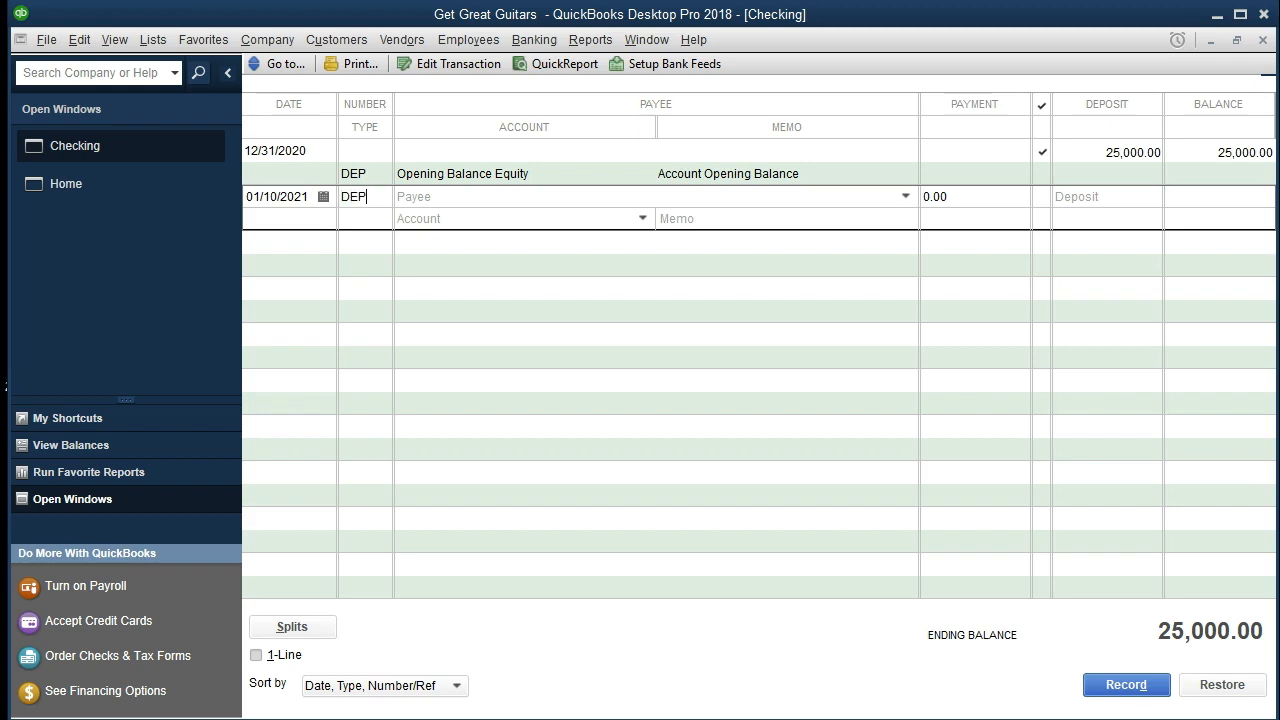
- Enter 65,000 as the deposit amount of the 01/10/2021 entry, leaving its payee blank
key("Tab")
key("Tab")
key("Tab")
key("Tab")
type("65000")
- Assign the 65,000 deposit to the Owners Equity account and give it the memo "Owner investment"
left_click(434, 215)
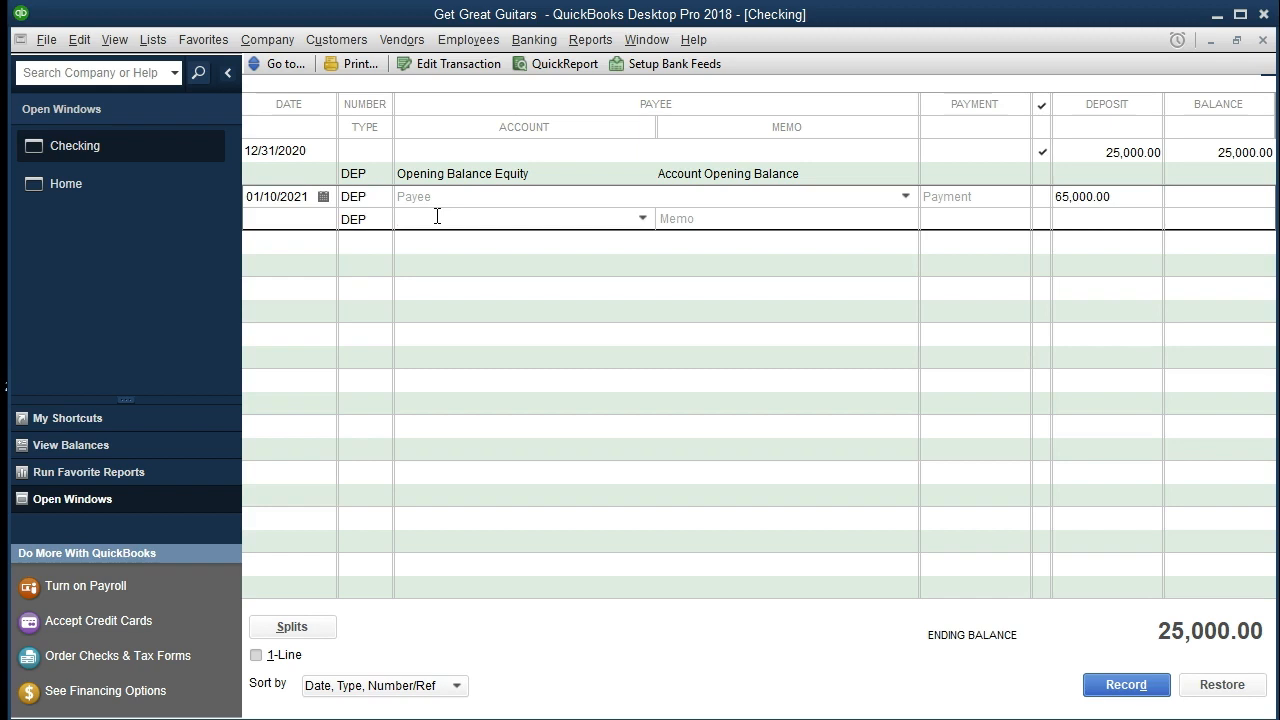
left_click(643, 219)
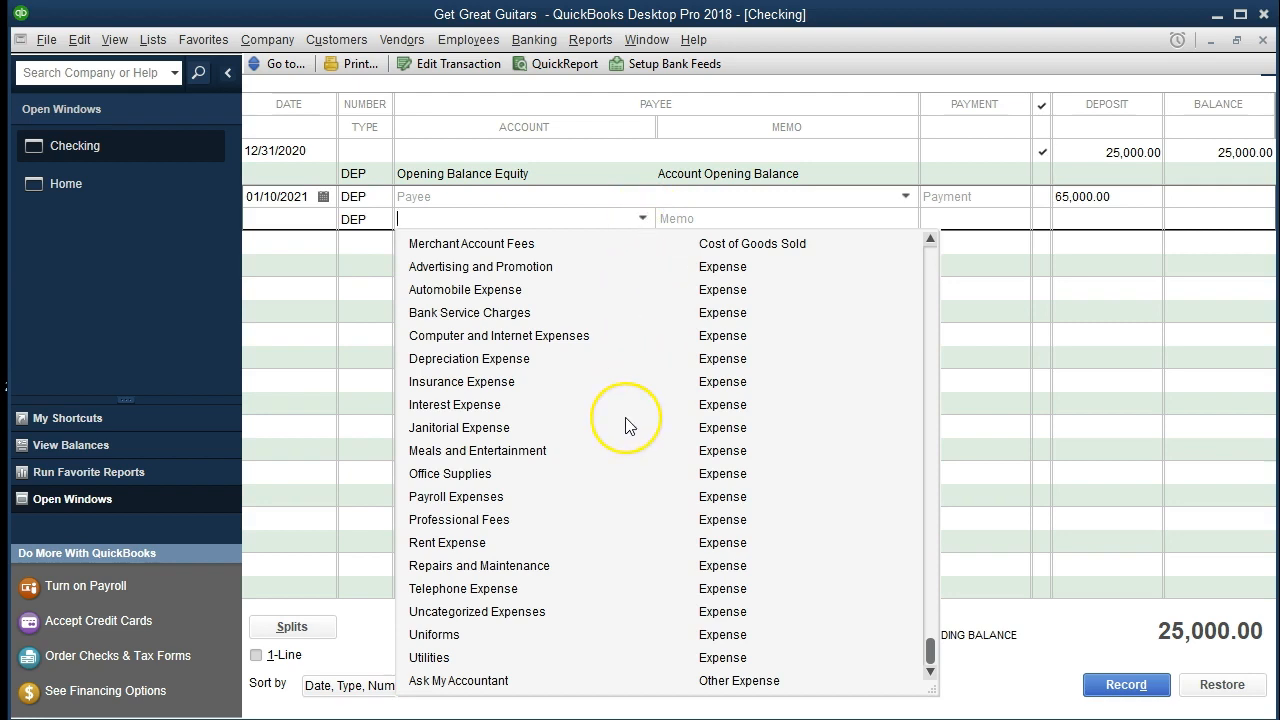
scroll(625, 420, "up", 2)
scroll(629, 427, "up", 1)
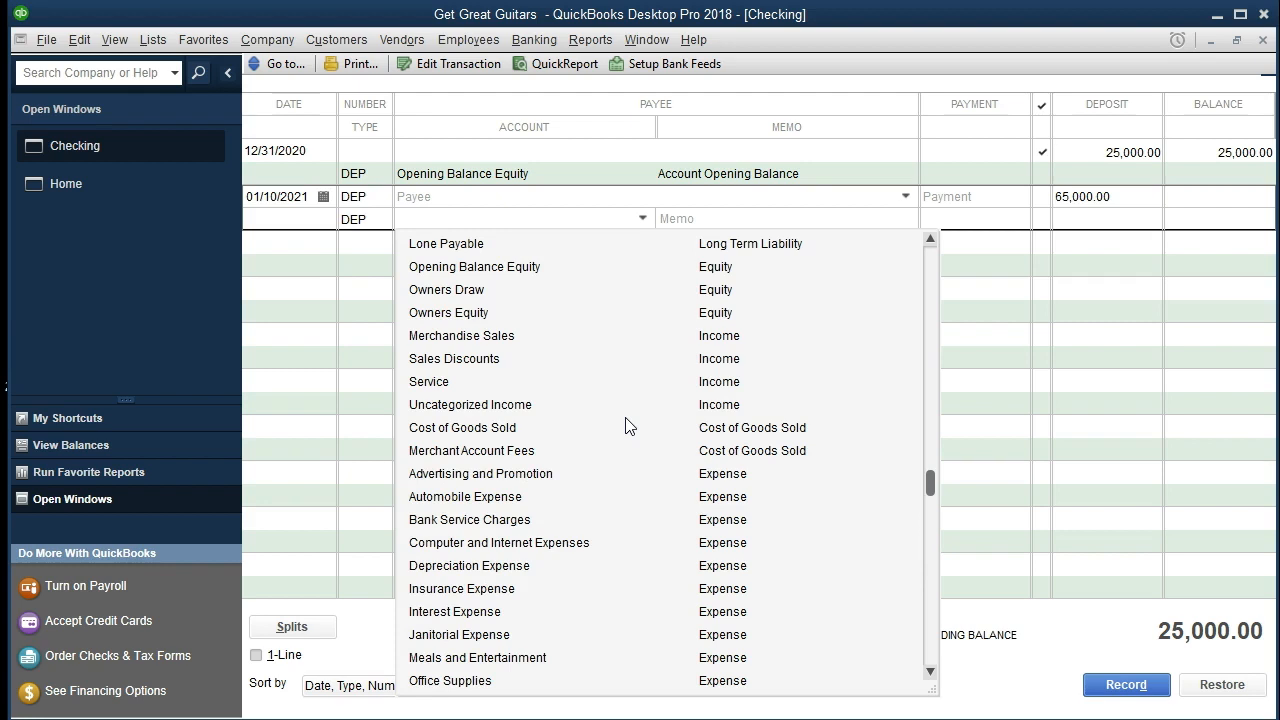
scroll(629, 427, "up", 1)
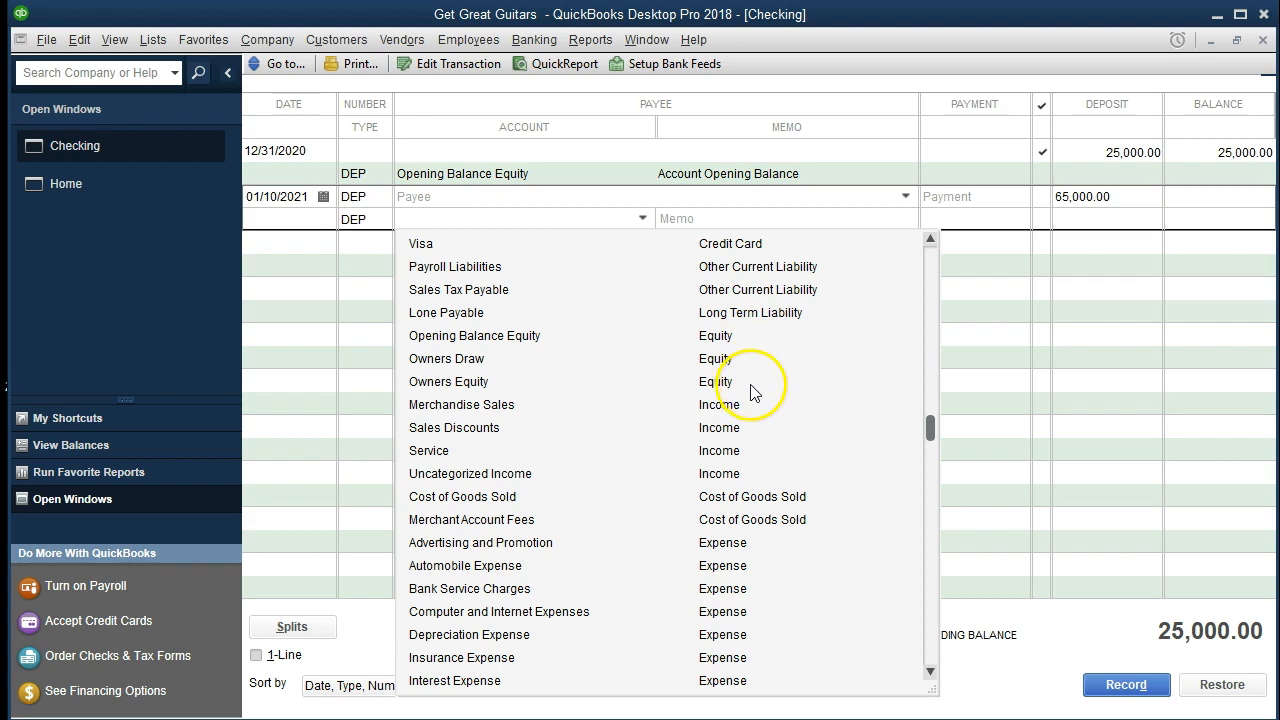
left_click(451, 383)
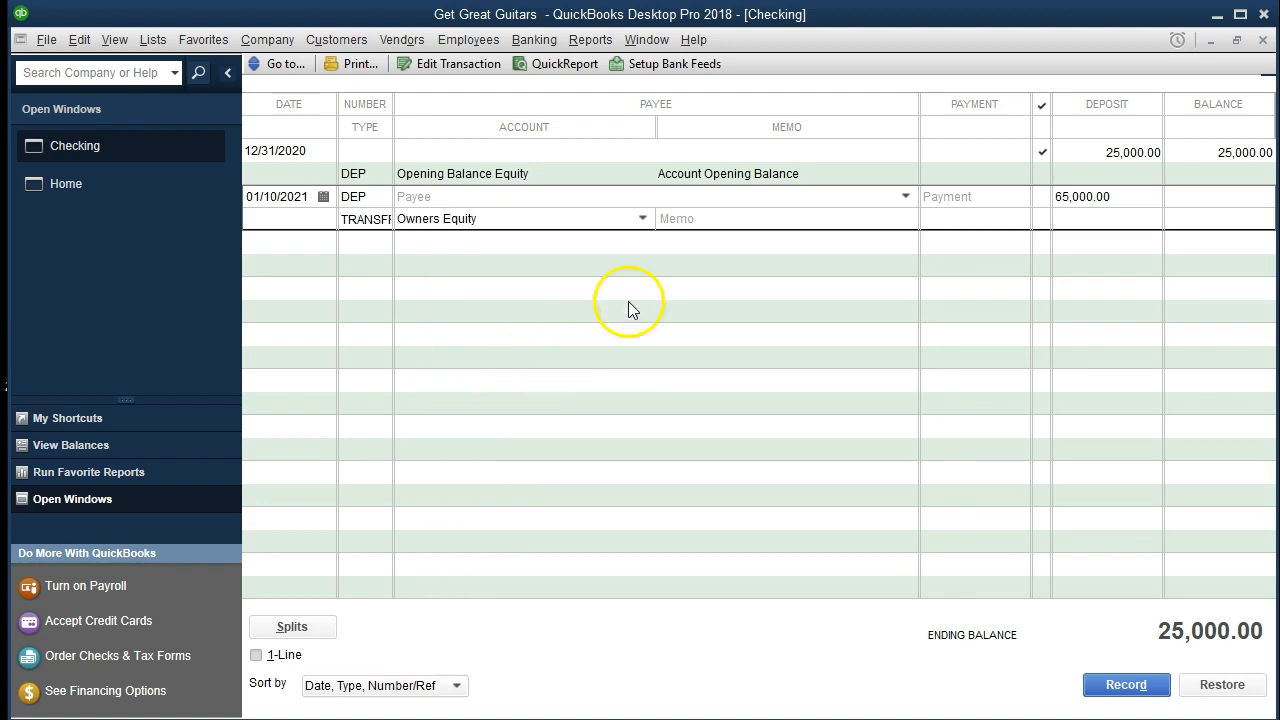
key("Tab")
type("Owner inve")
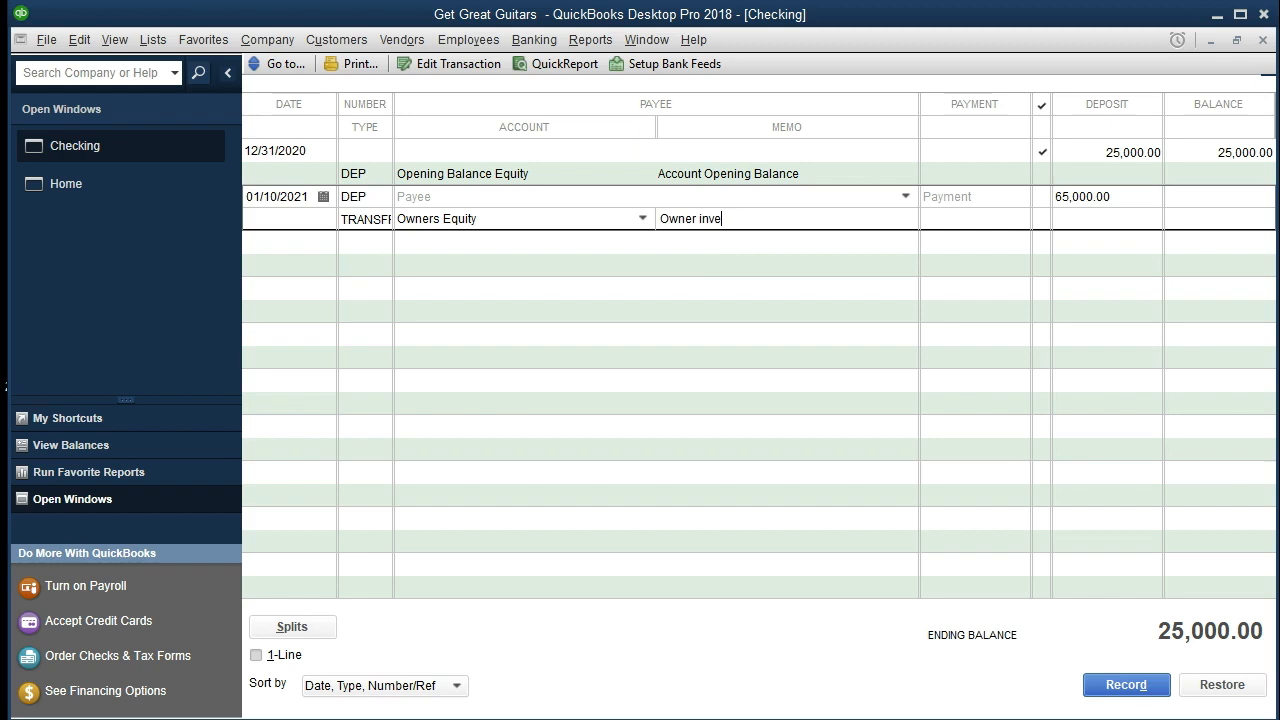
type("stment")
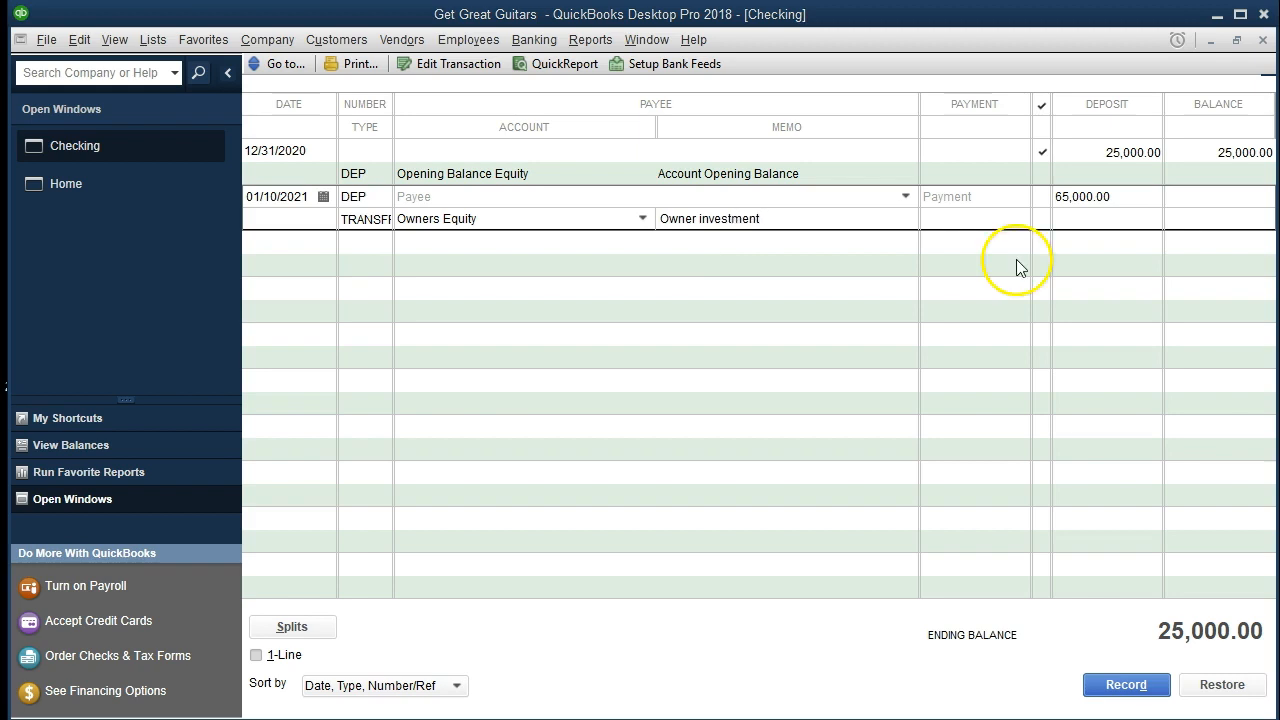
- Record the owner investment deposit and accept posting it to the Retained Earnings account
left_click(1108, 196)
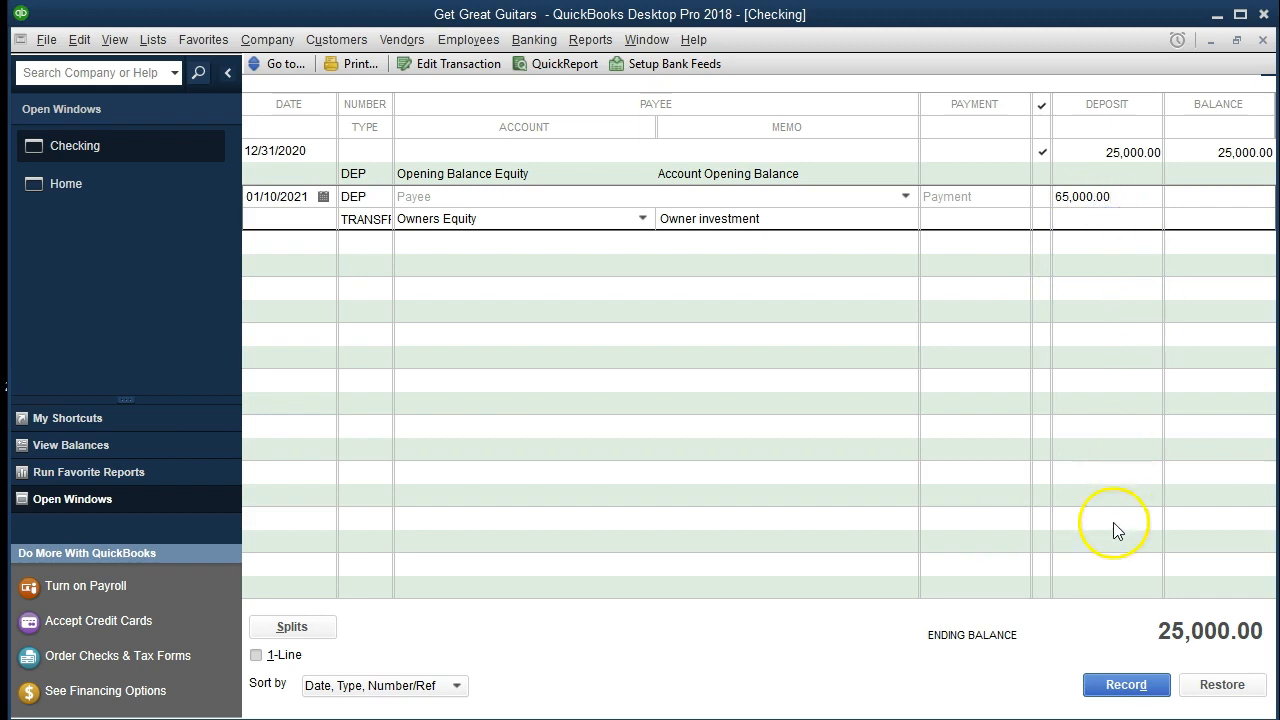
left_click(1108, 685)
key("Return")
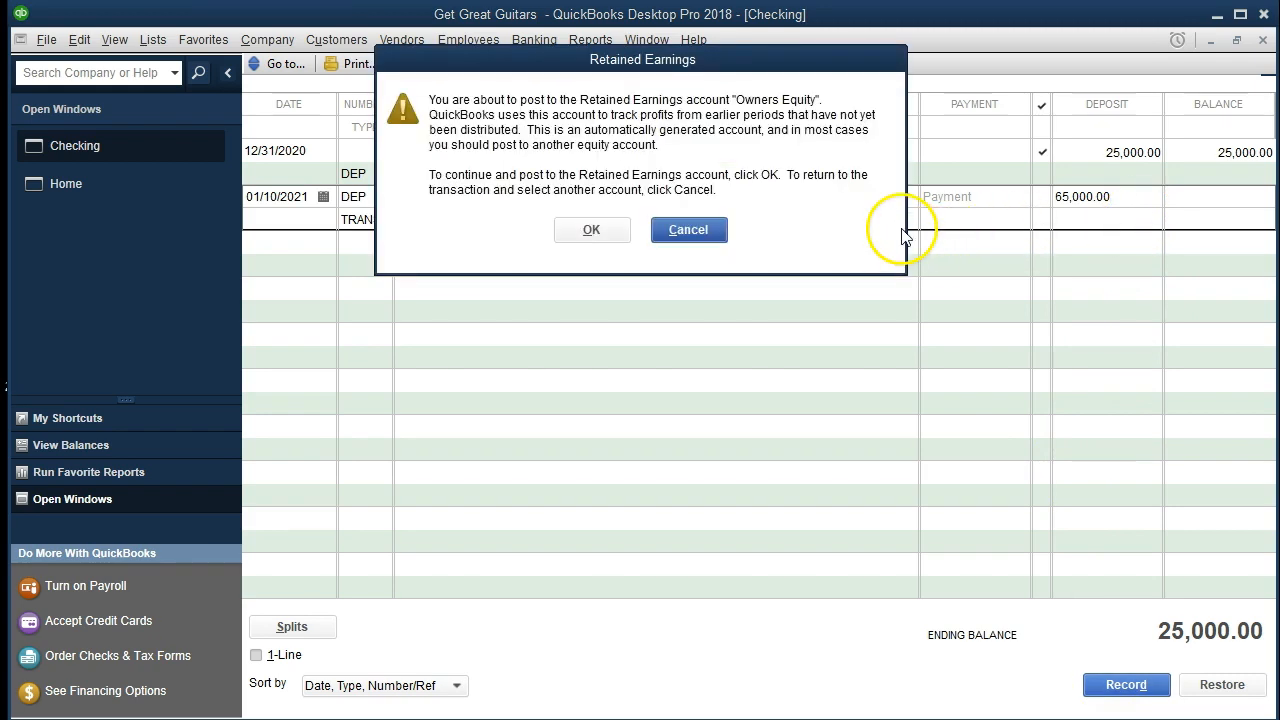
left_click_drag(769, 59, 775, 268)
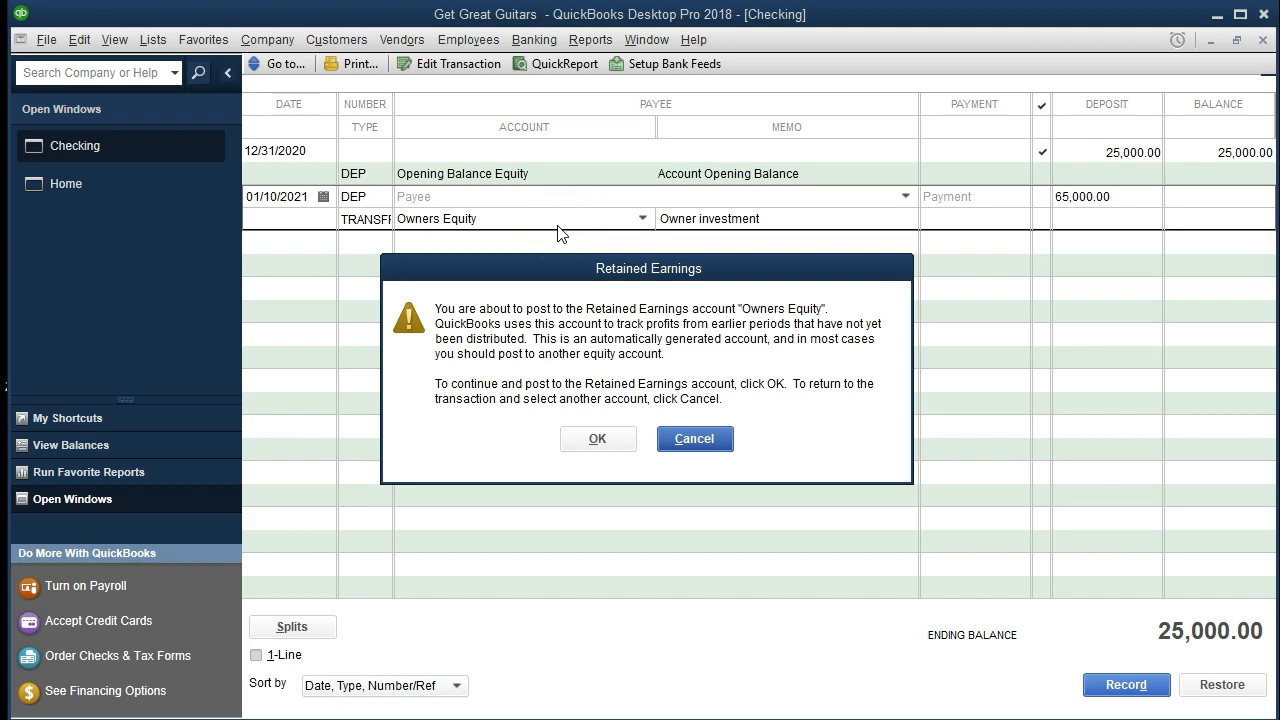
left_click(590, 438)
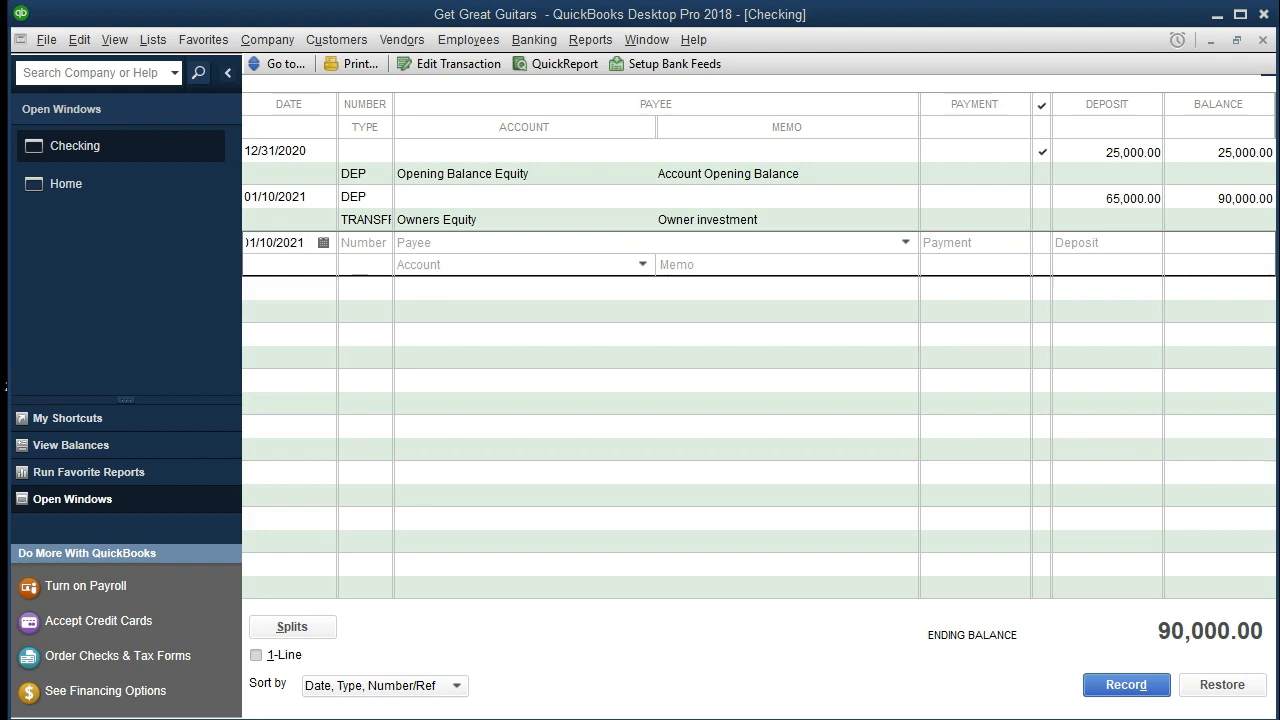
- Start a second entry in the Checking register, keeping the date 01/10/2021 and setting its number to Dep
left_click(308, 242)
key("Tab")
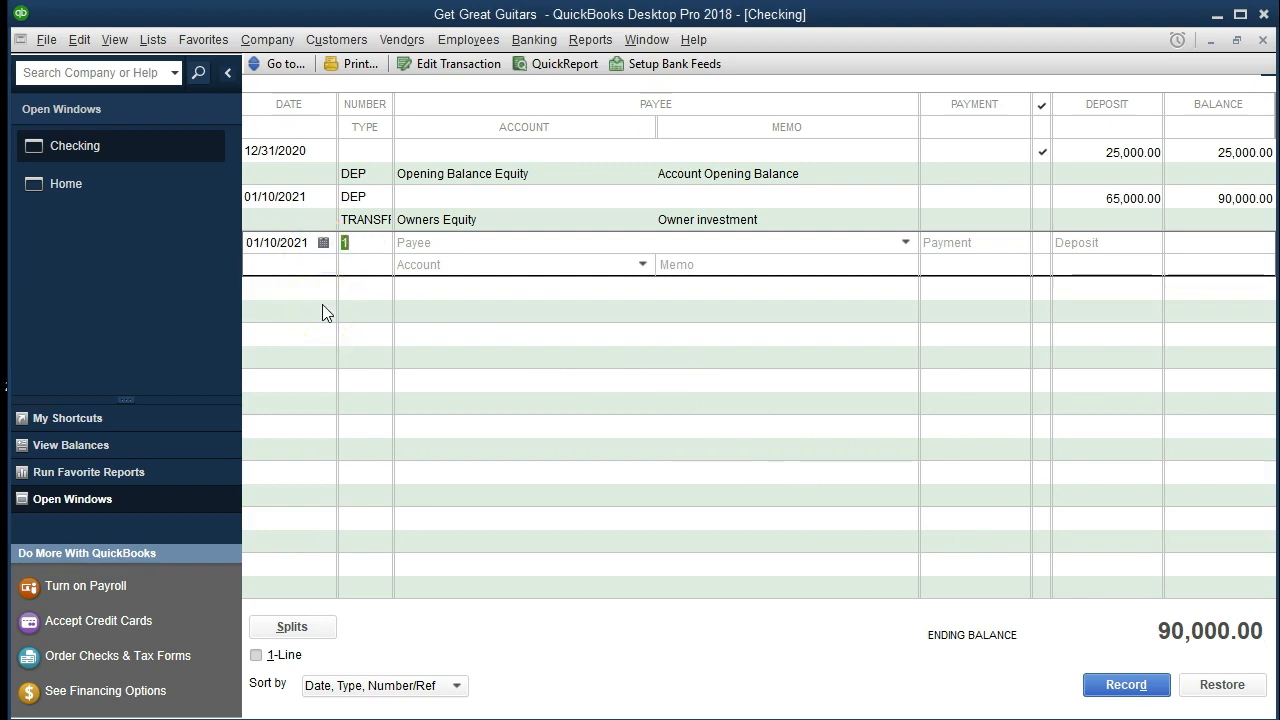
type("Dep")
- Set the payee to Chase and quick-add it to the Name list with the name type Other
left_click(441, 242)
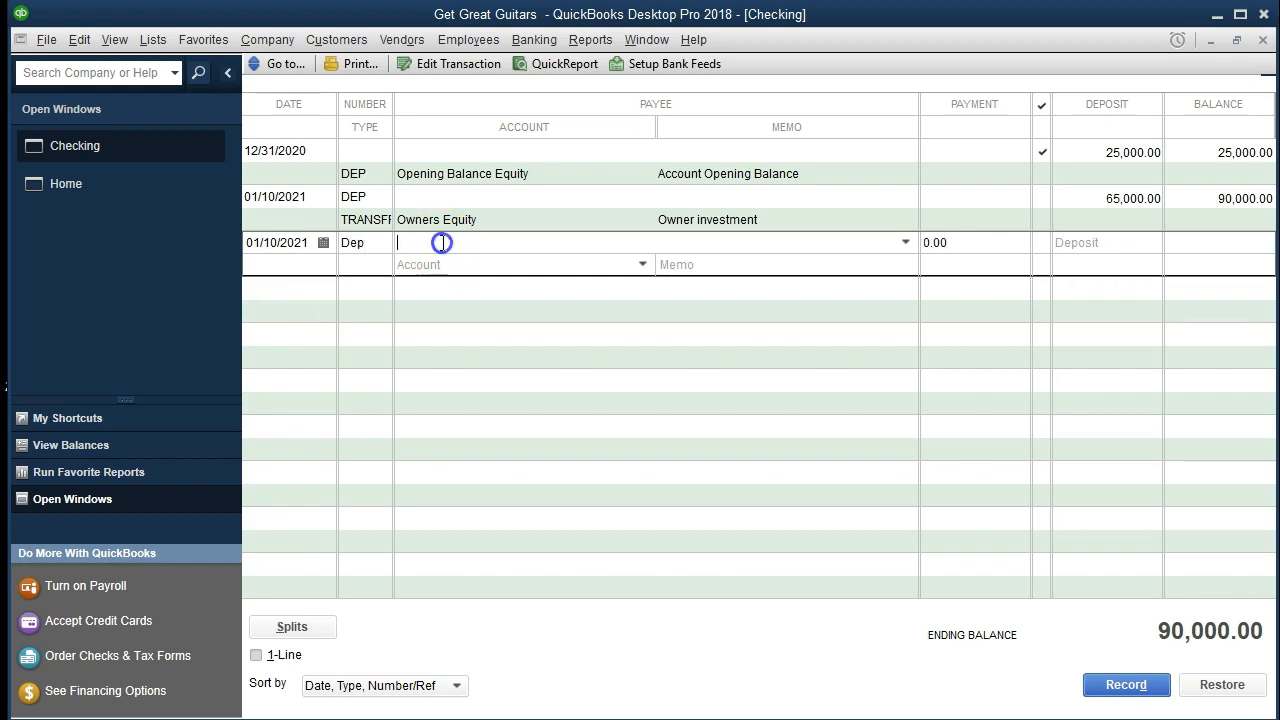
type("Chase")
key("Tab")
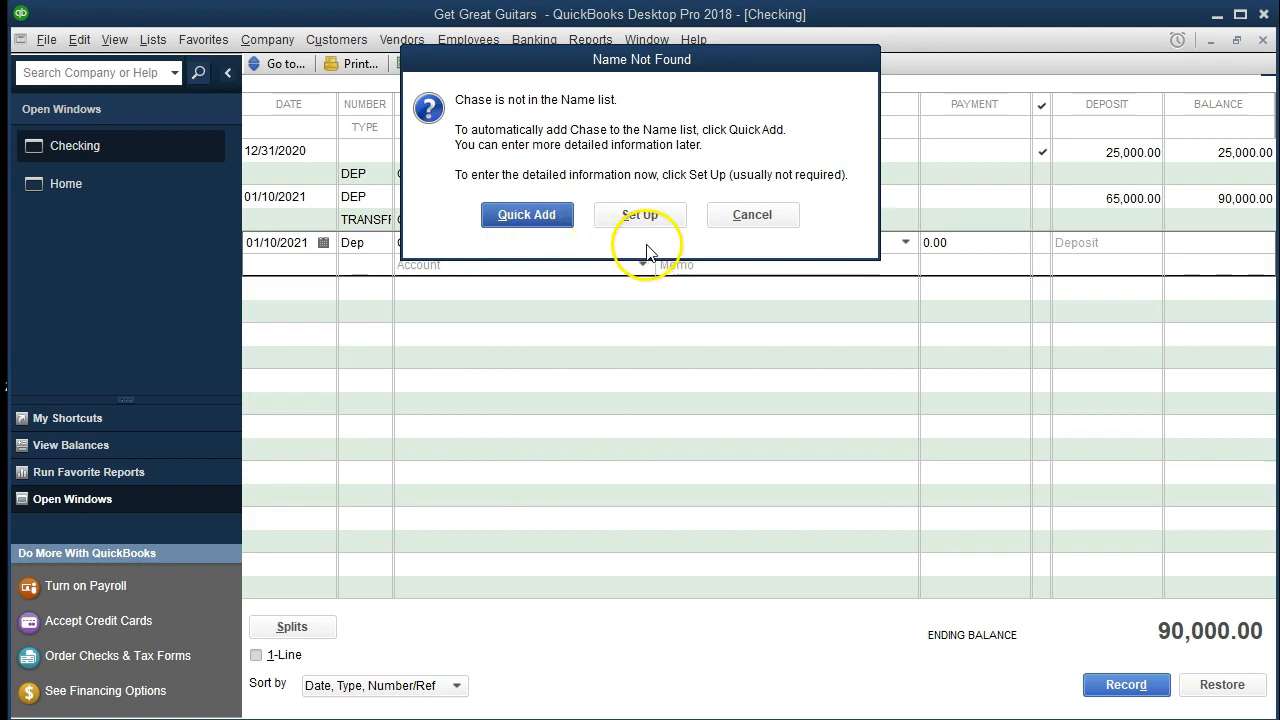
left_click(528, 218)
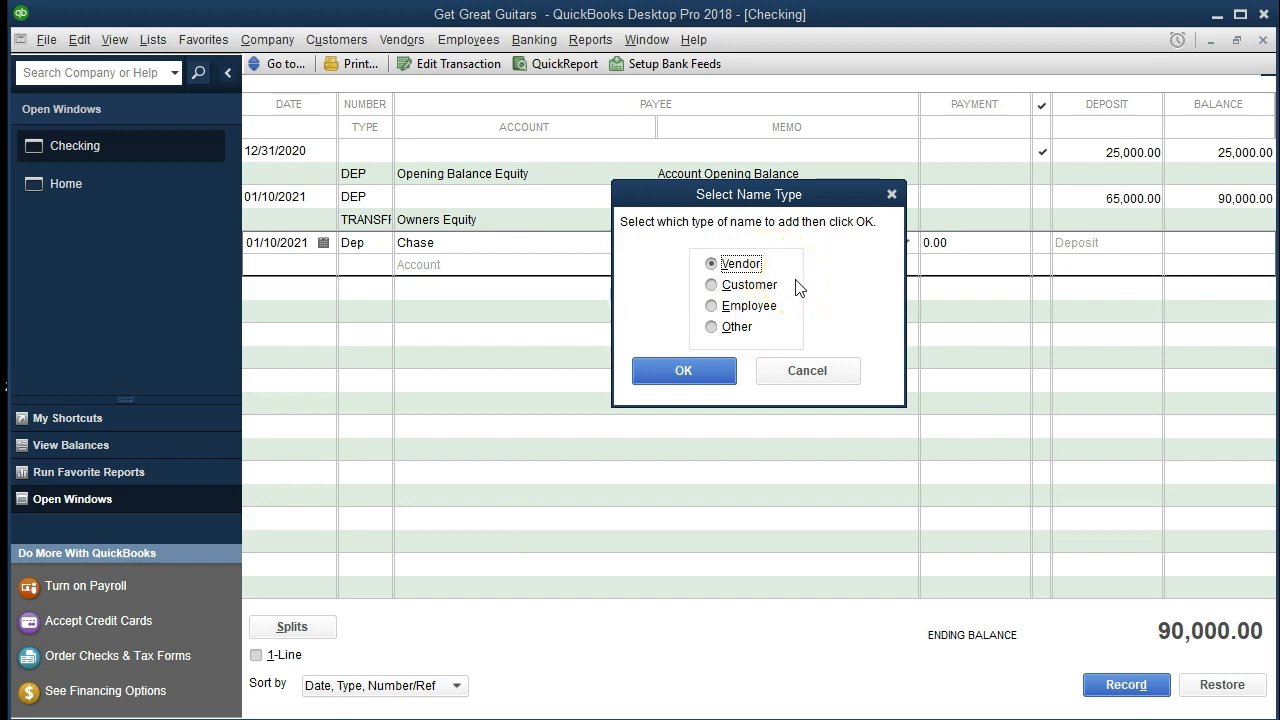
left_click(711, 327)
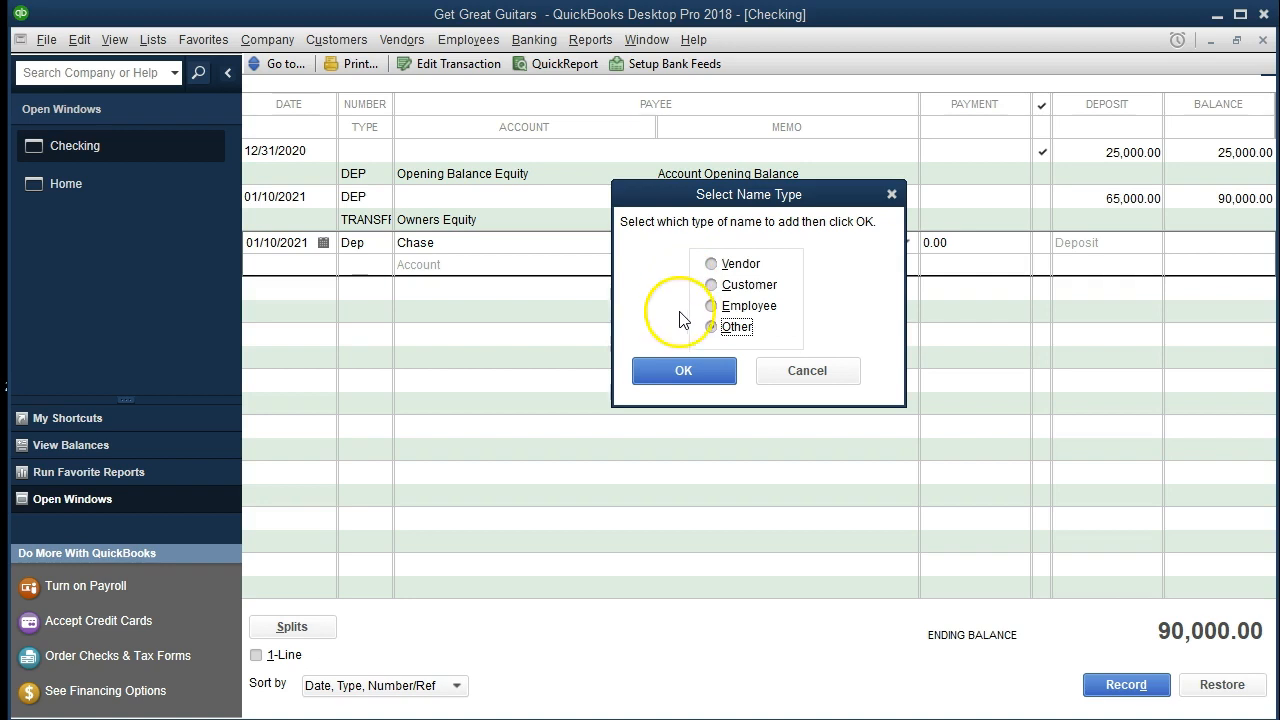
left_click(648, 374)
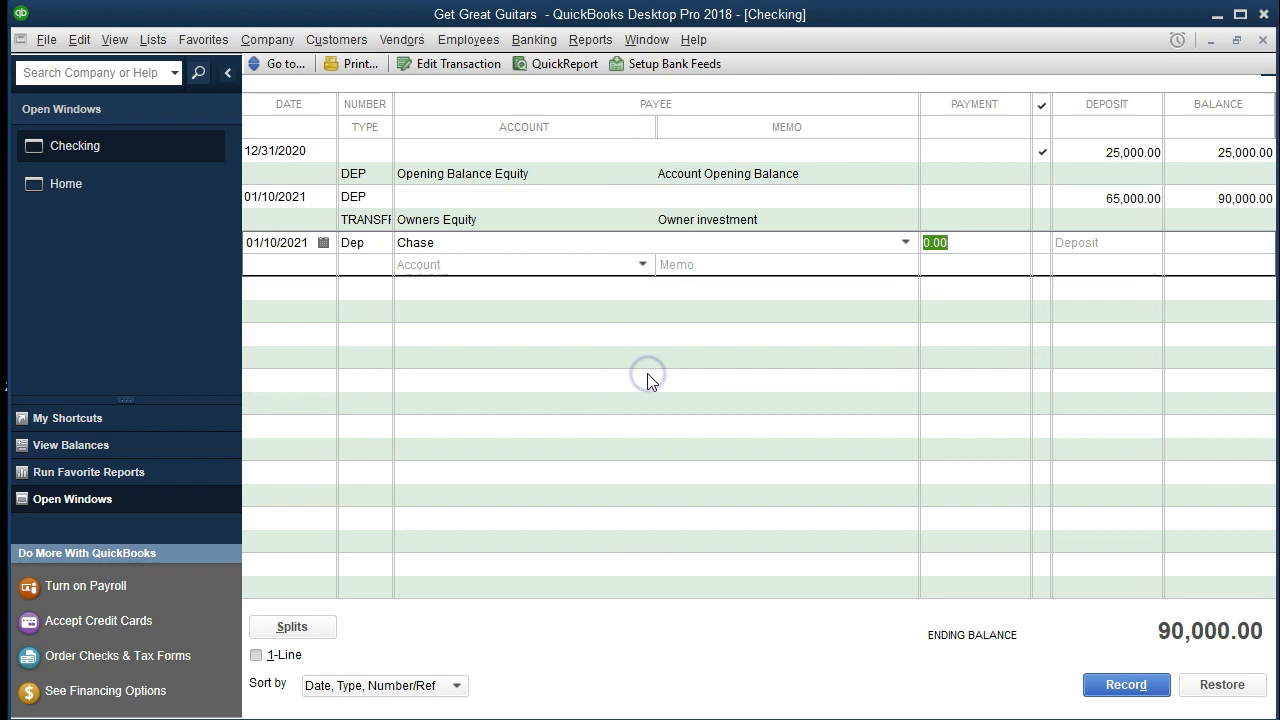
- Enter 50,000 as the deposit amount of the Chase entry
key("Tab")
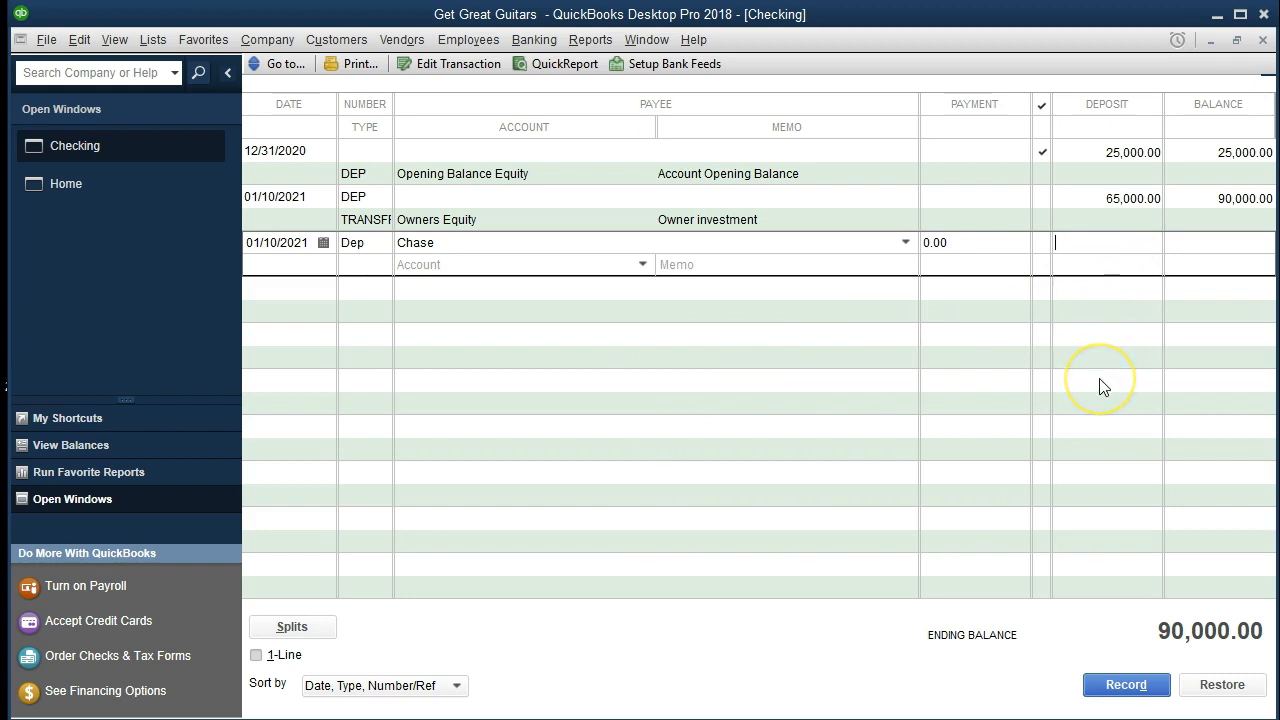
type("50000")
key("Tab")
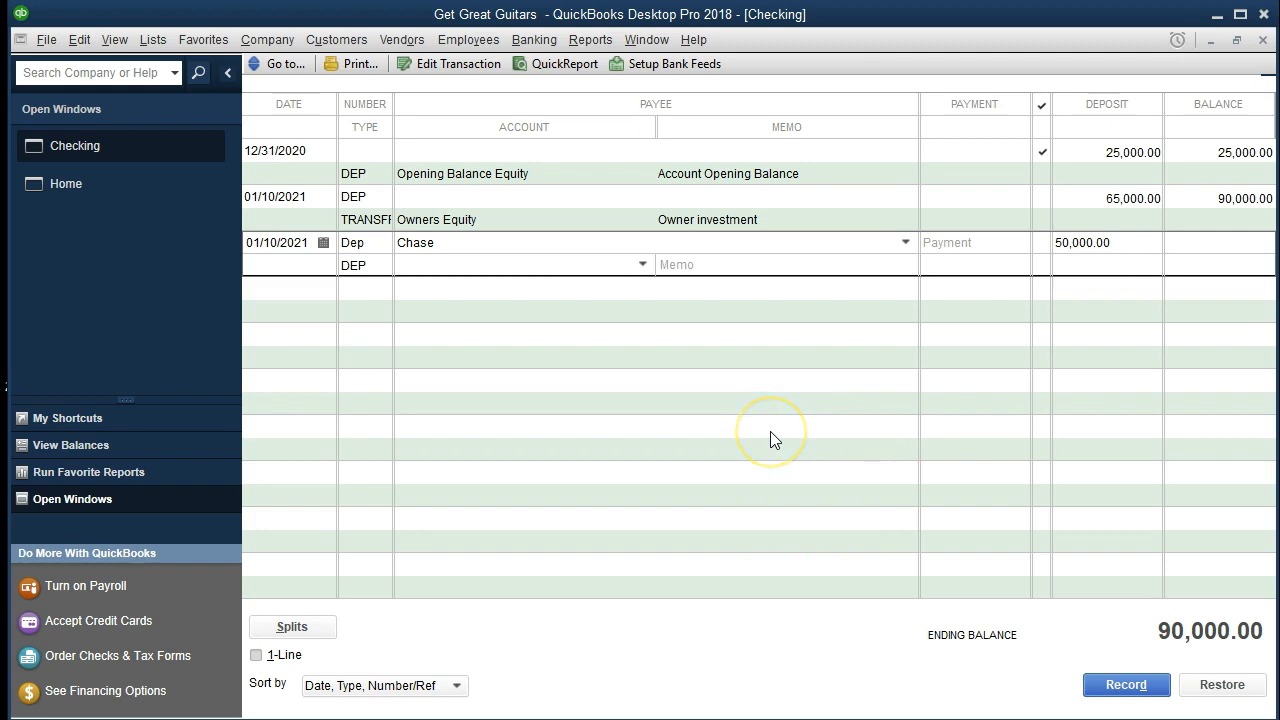
- Assign the Chase deposit to the Loan Payable account with the memo "Take out loan" and record the entry
left_click(427, 265)
type("Loan Payable")
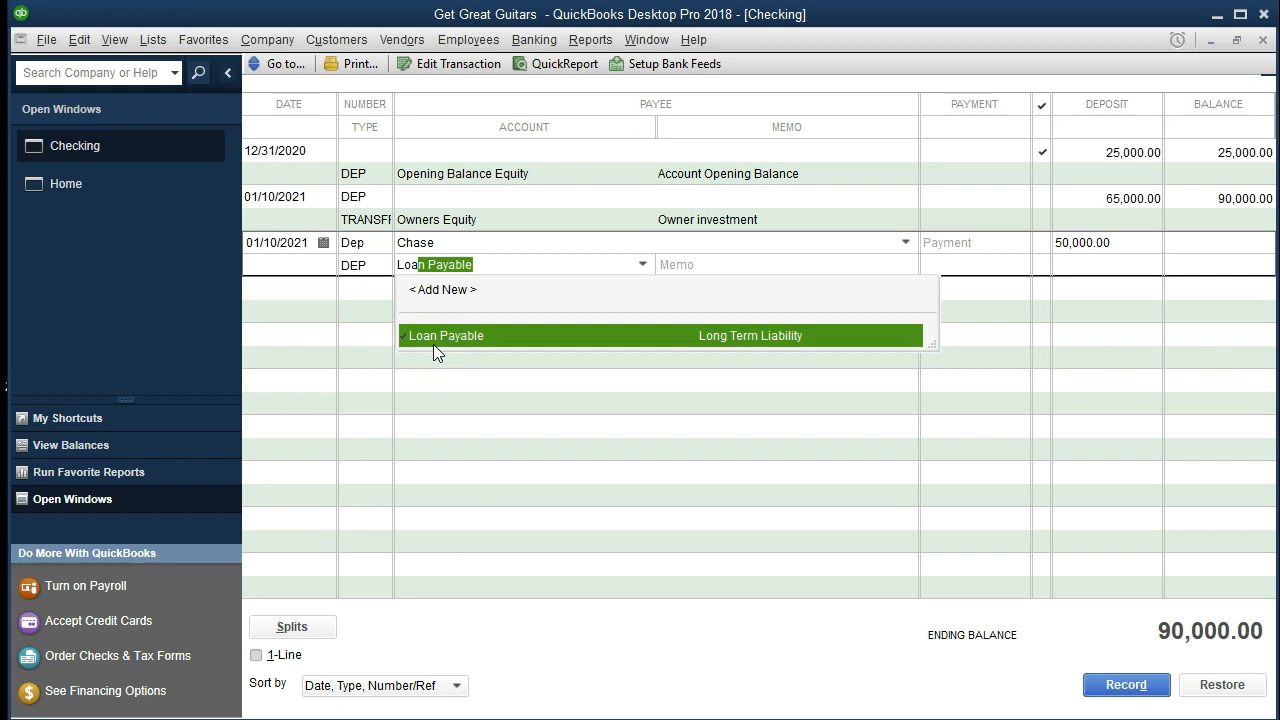
left_click(433, 340)
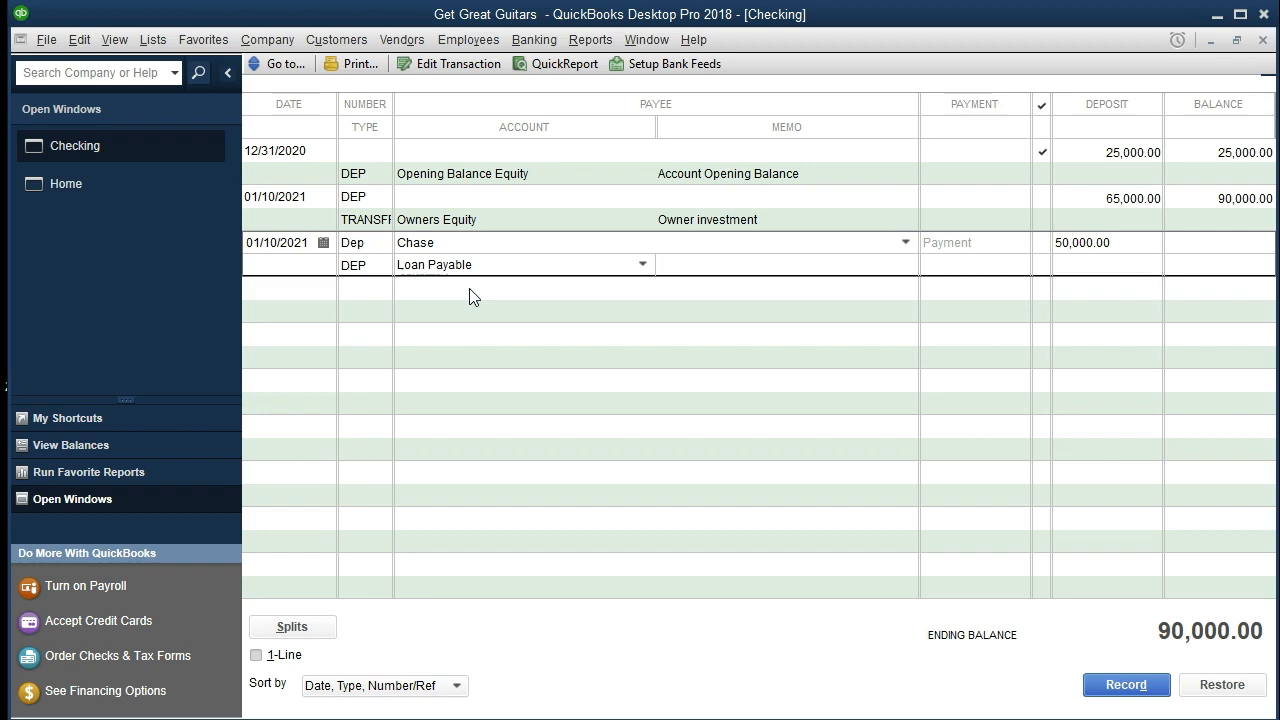
type("Take out loan")
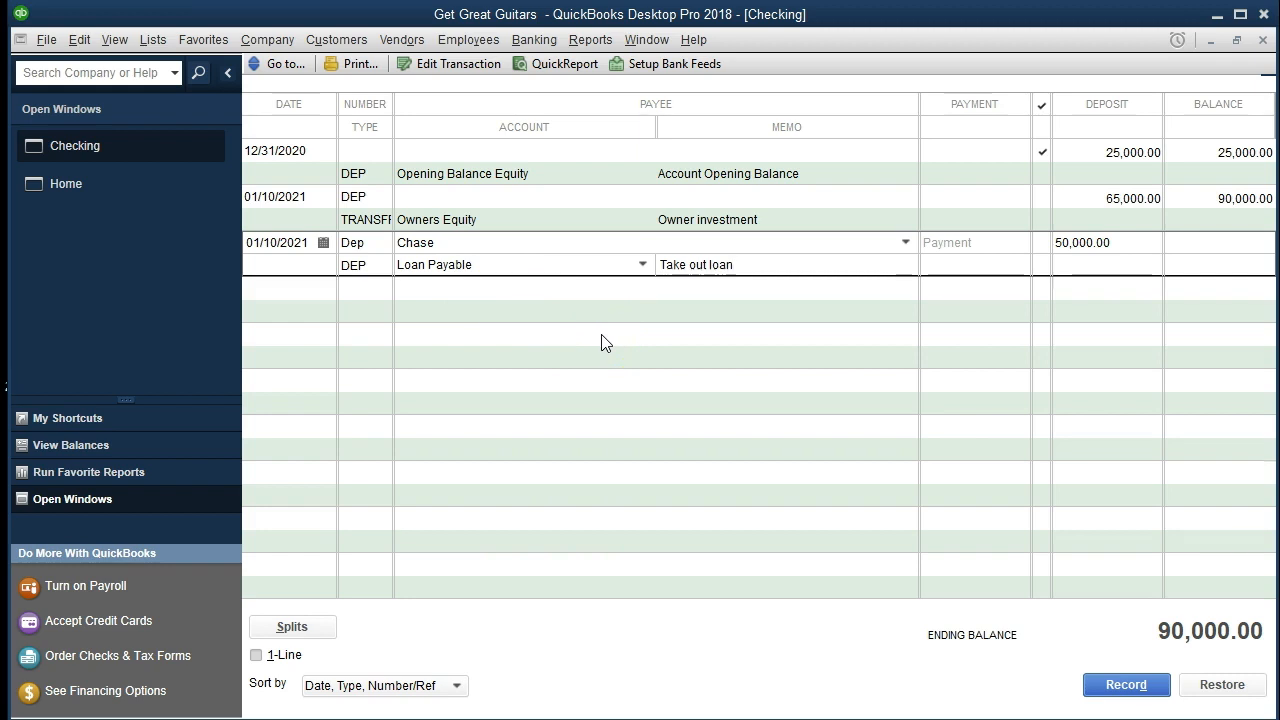
key("Return")
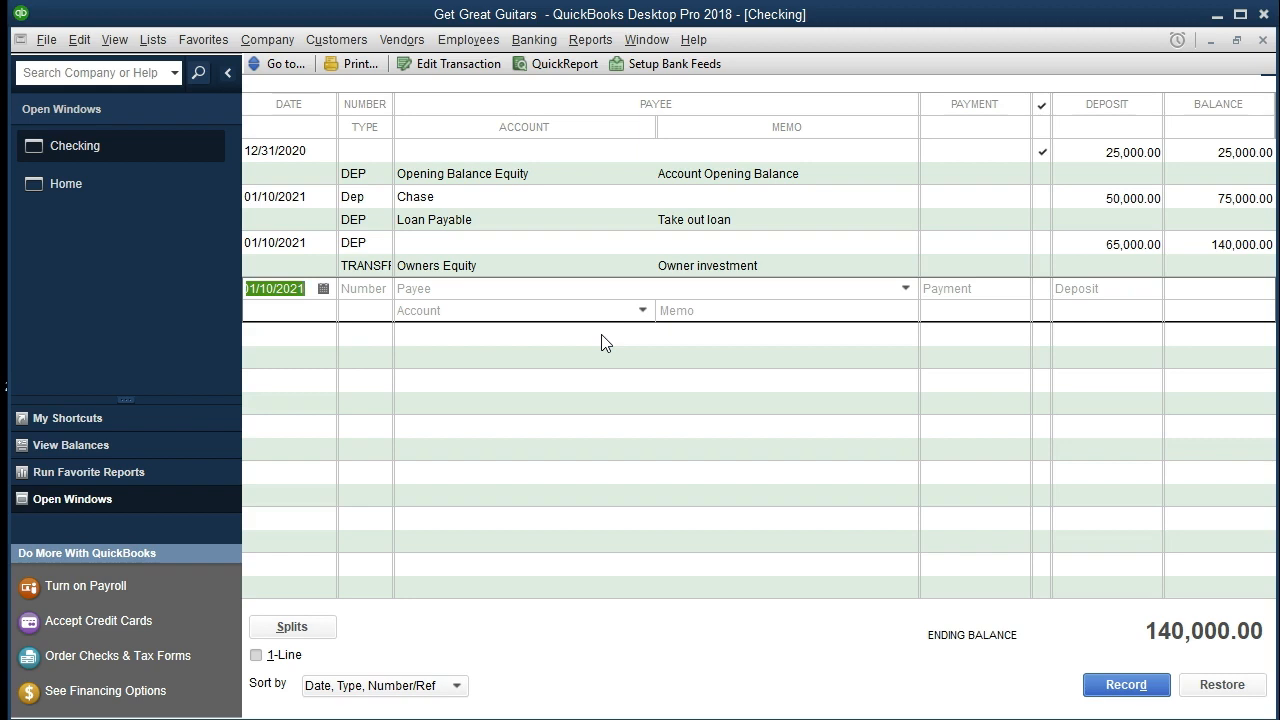
- Run the standard Balance Sheet report as of 12/31/2021
left_click(602, 45)
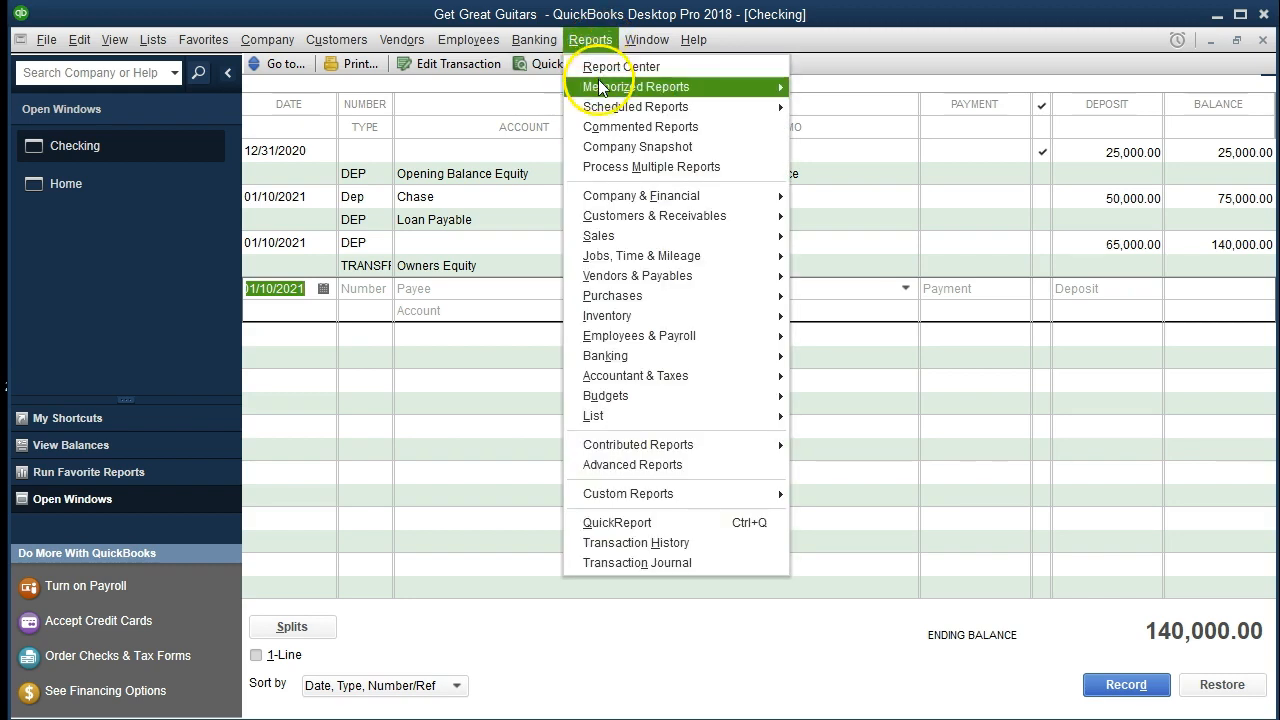
mouse_move(600, 87)
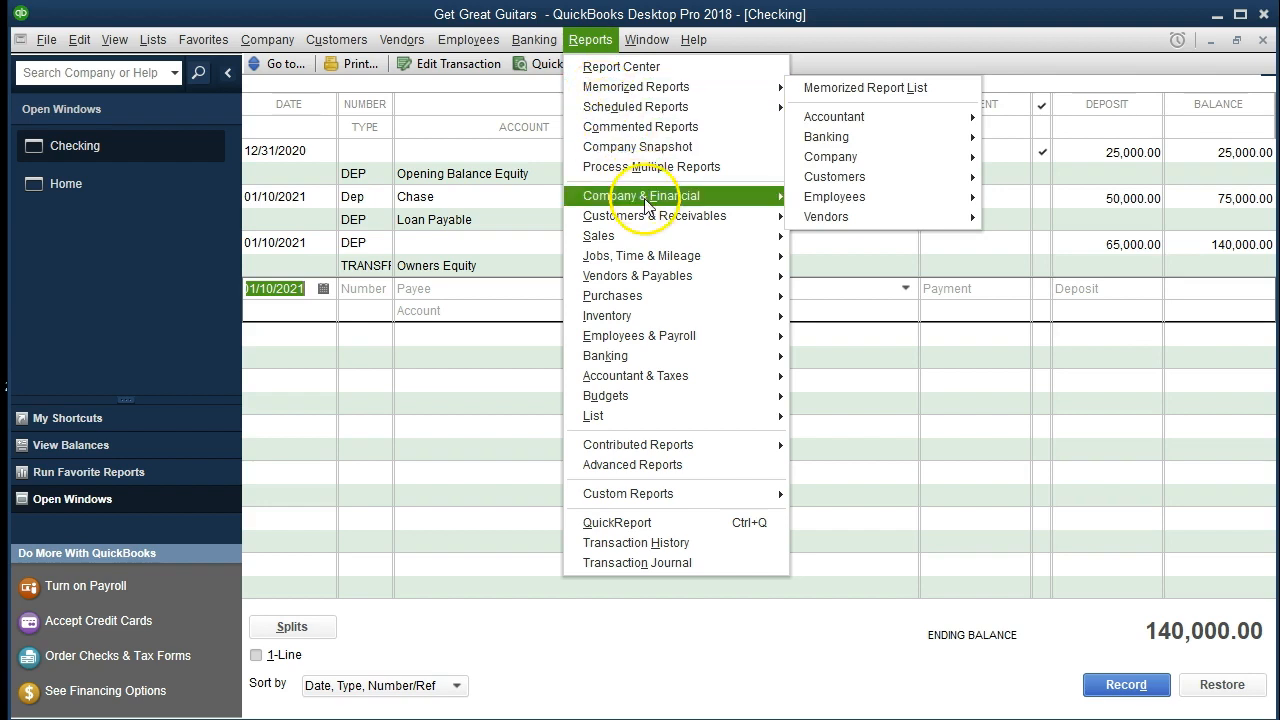
mouse_move(752, 203)
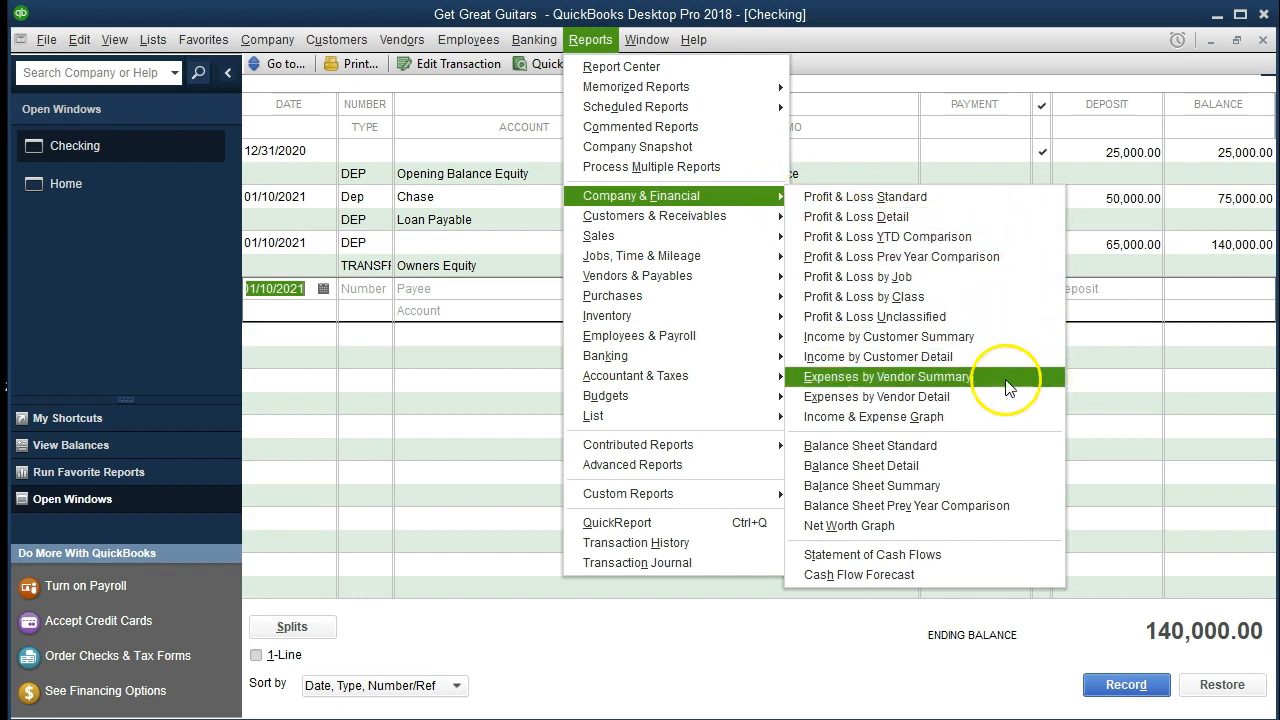
left_click(1001, 452)
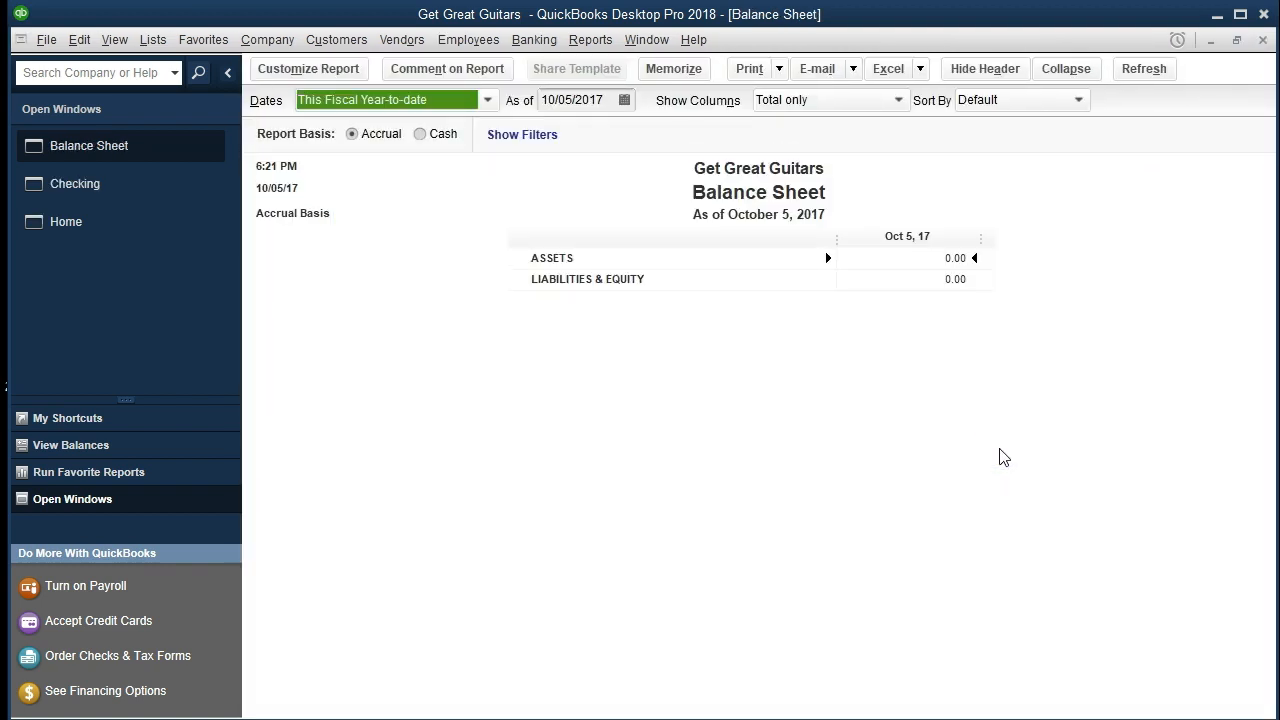
key("Tab")
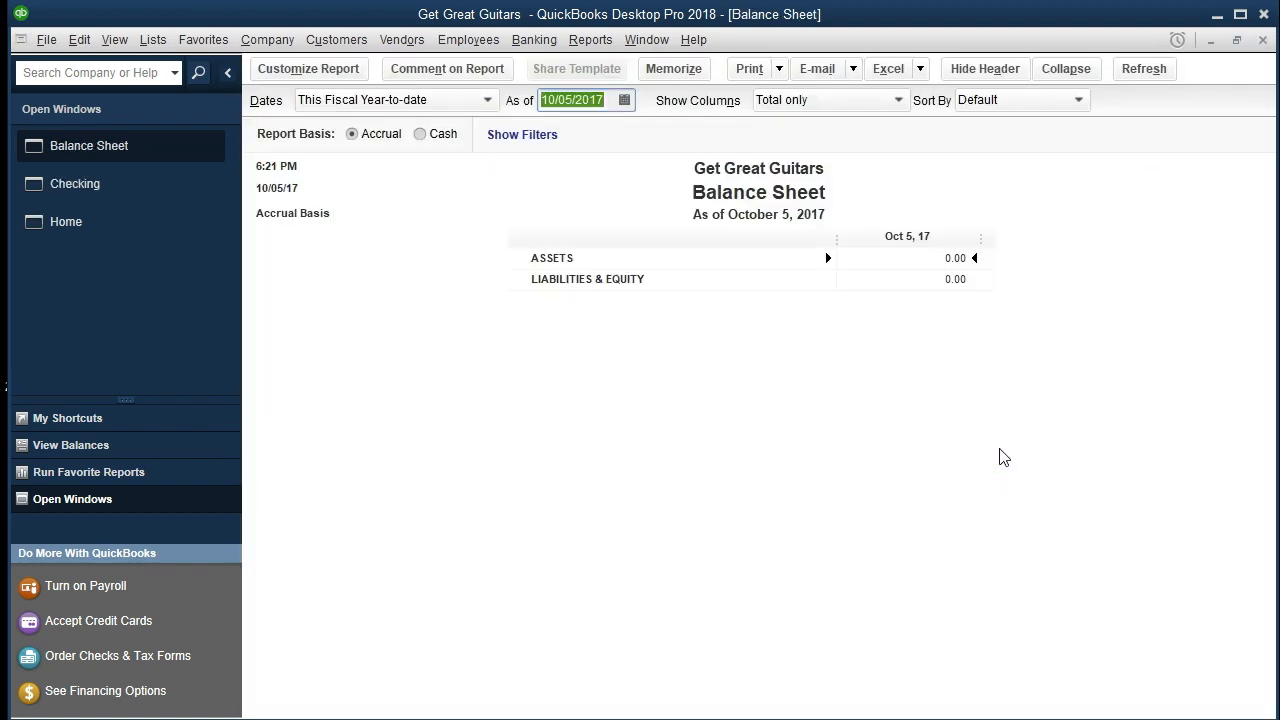
type("1")
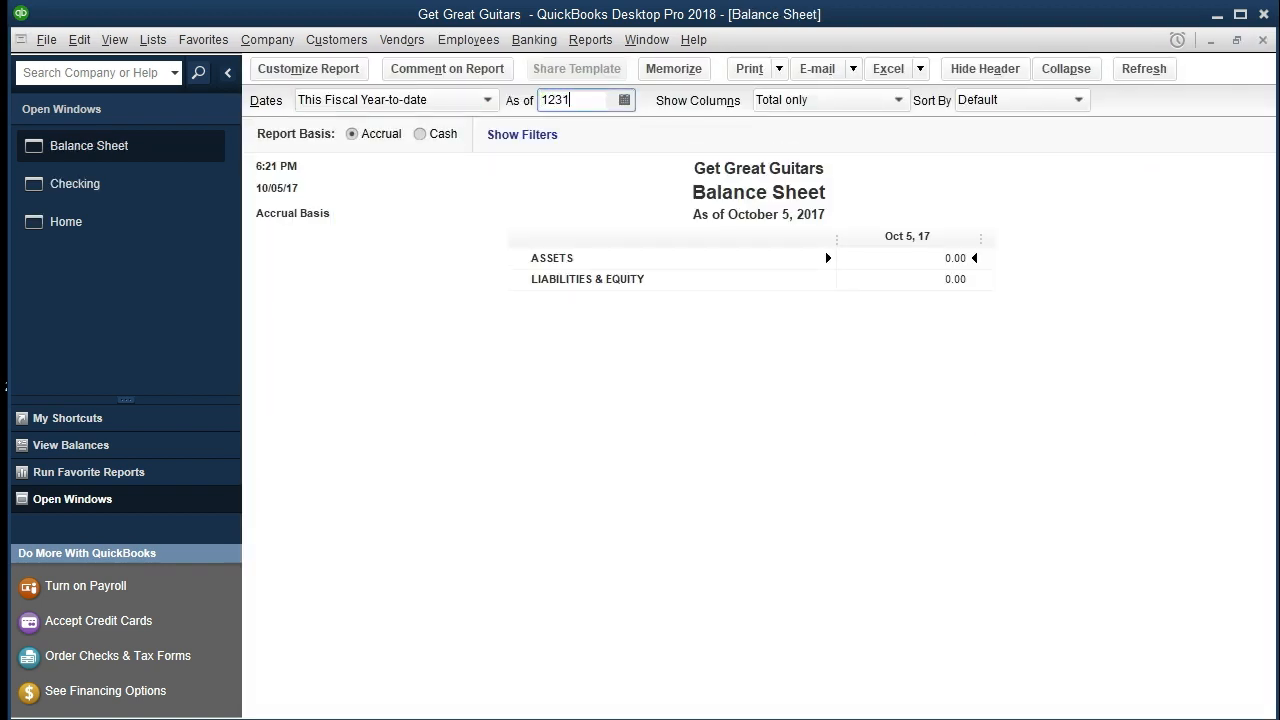
type("2/31/2021")
key("Tab")
- Drill into the Checking balance on the Balance Sheet and list its transactions from 01/01/2021 to 12/31/2021
scroll(1025, 512, "down", 1)
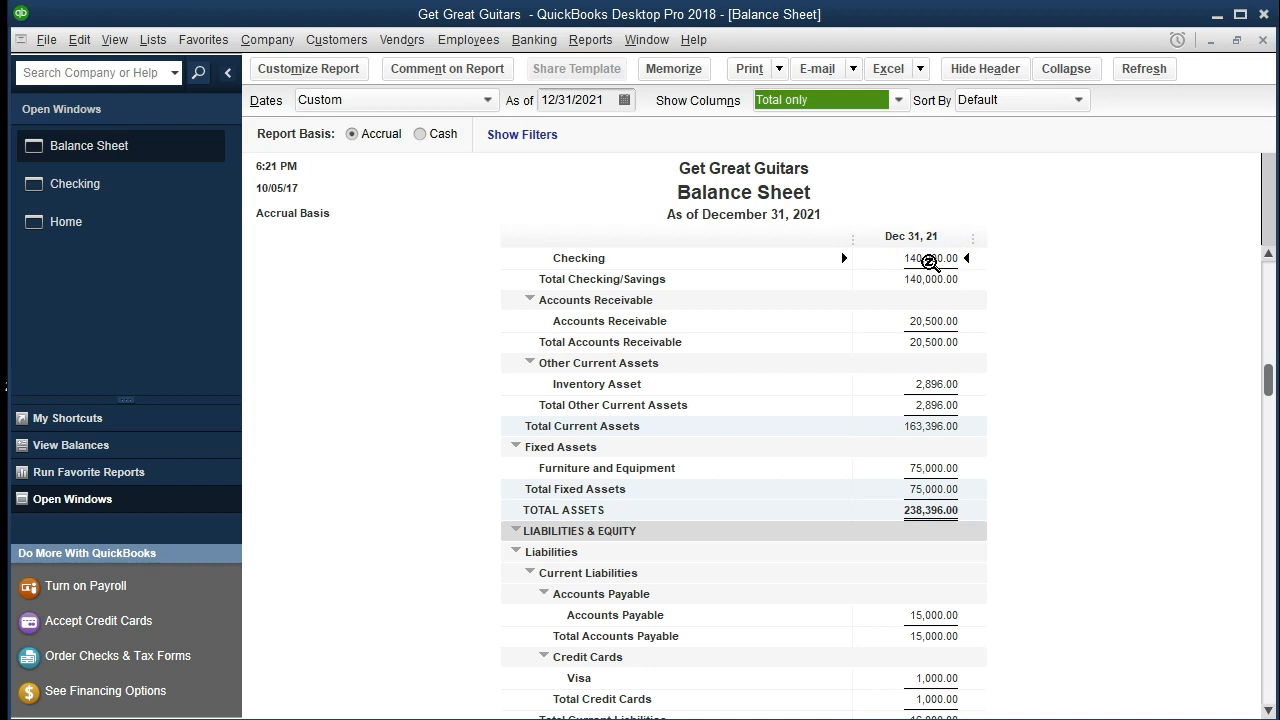
double_click(929, 260)
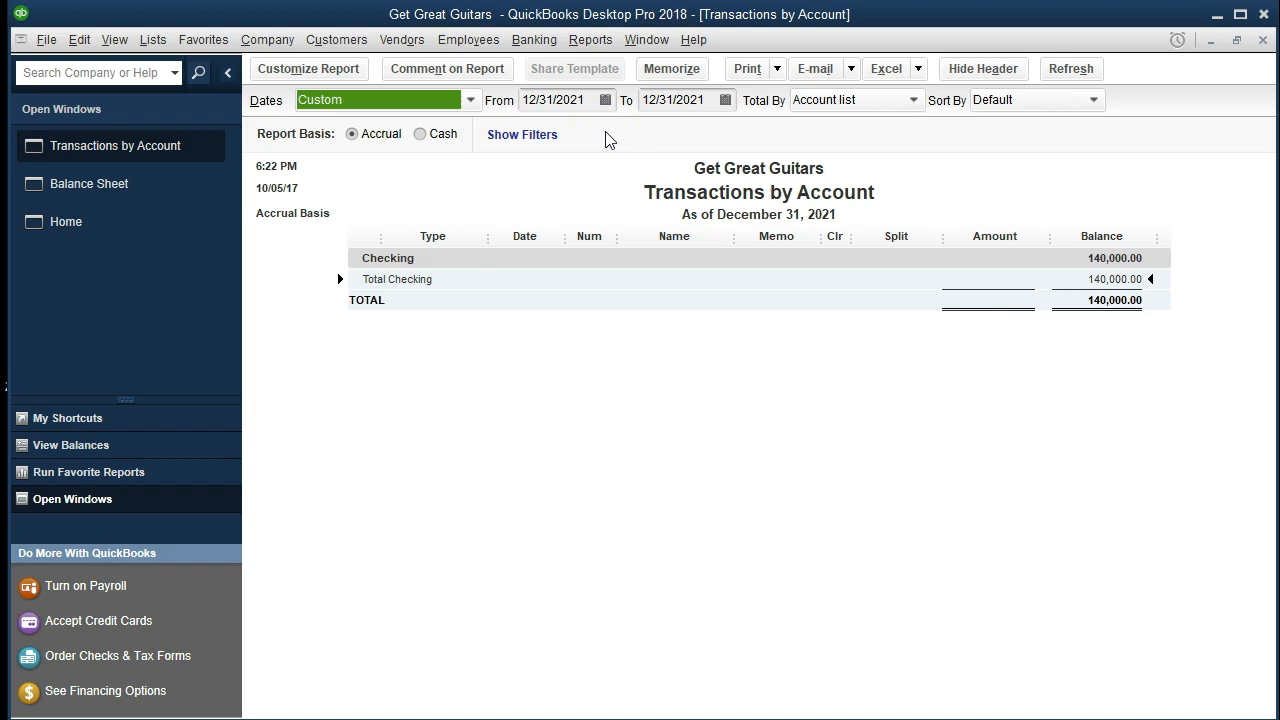
key("Tab")
type("010121")
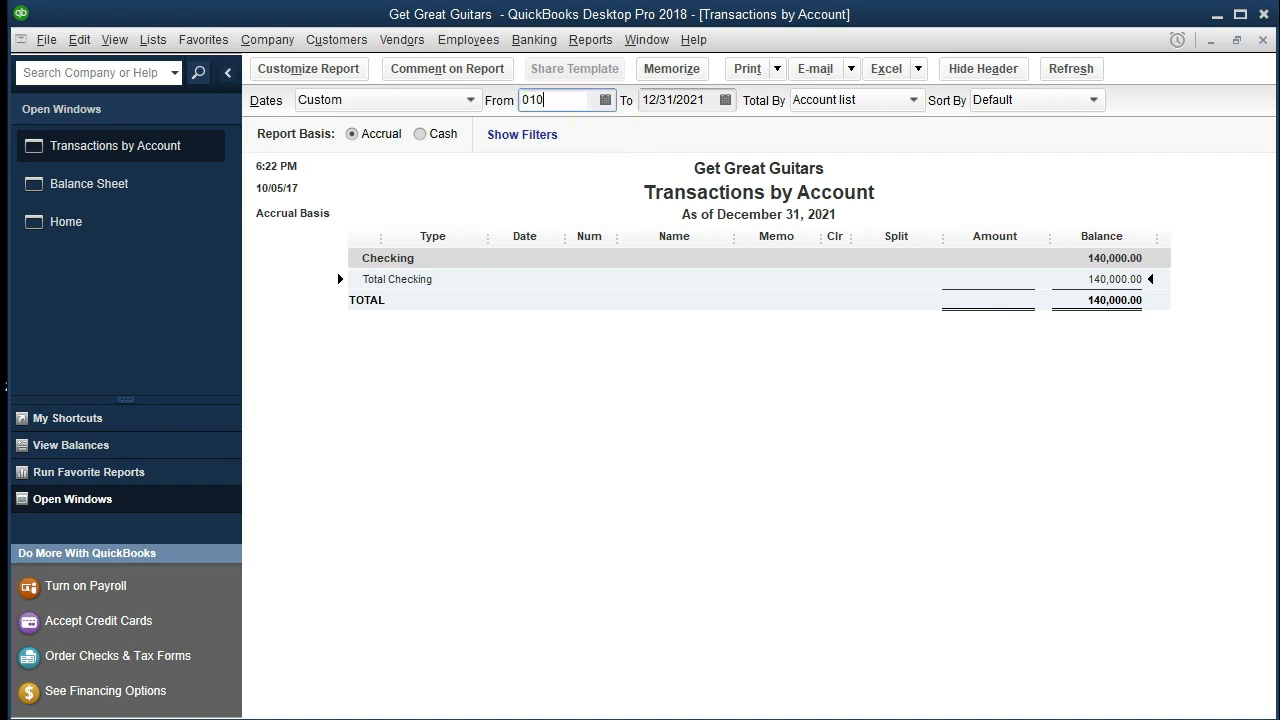
key("Tab")
key("Tab")
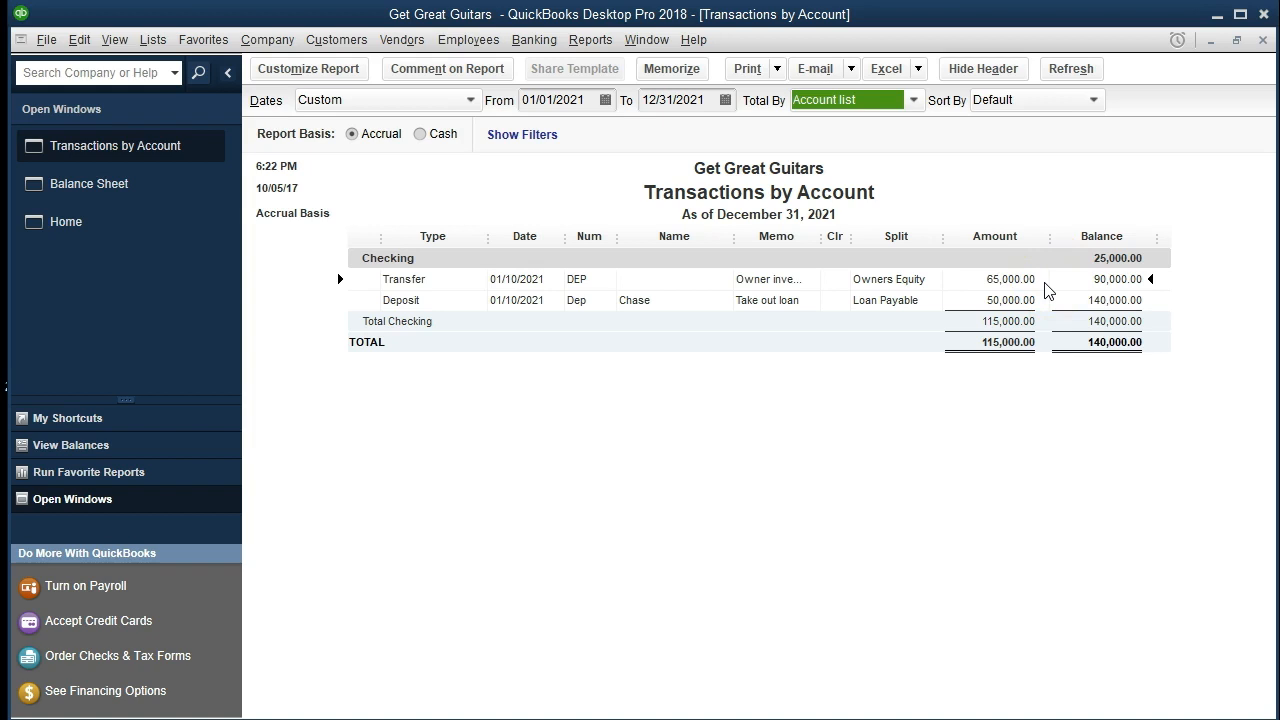
- Widen the Memo column to review the Checking transactions in full, and close the detail report to return to the Balance Sheet
left_click_drag(822, 238, 853, 250)
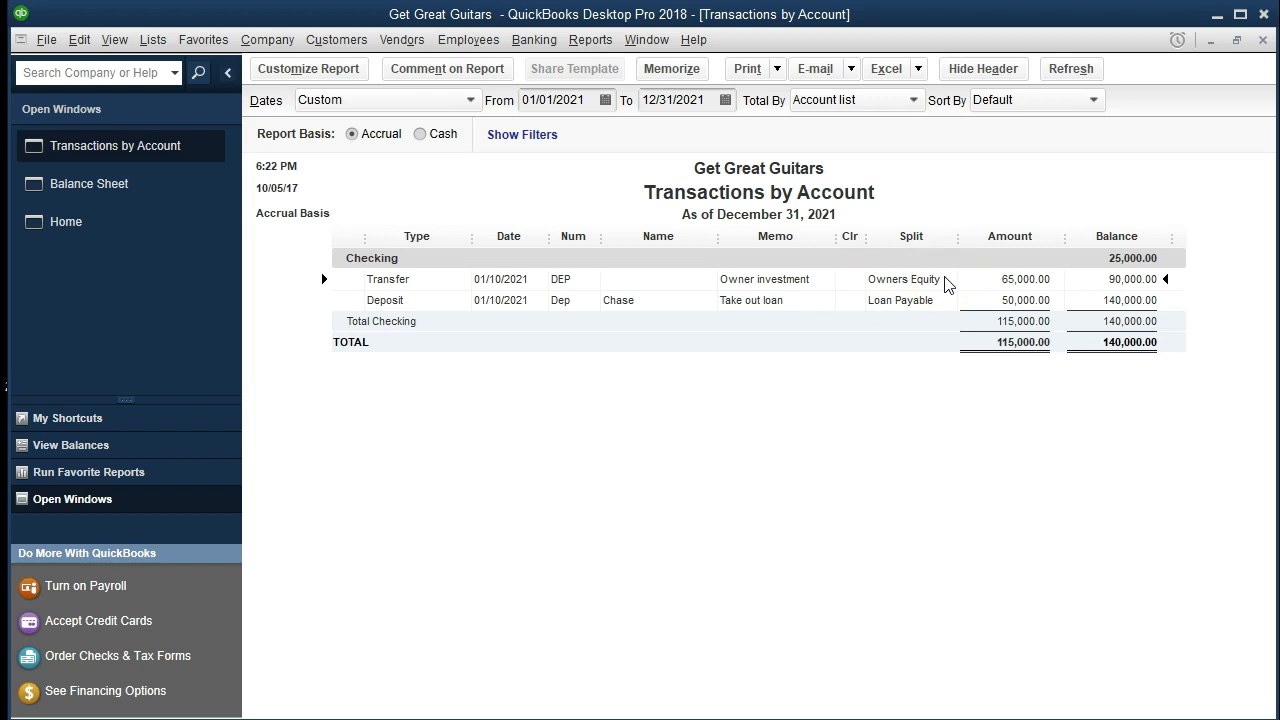
left_click(984, 294)
left_click(960, 302)
left_click(1262, 41)
left_click(570, 303)
left_click(750, 344)
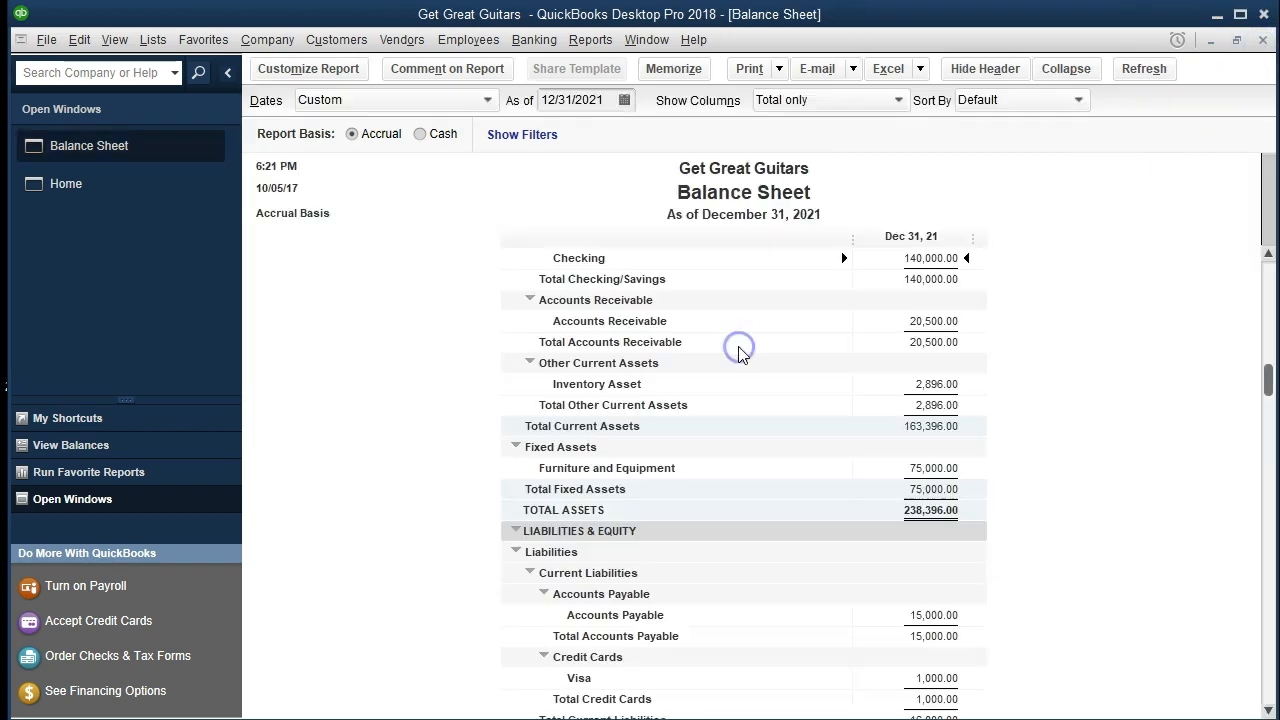
- Review the Loan Payable transactions from 01/01/2021 to 12/31/2021 behind the Balance Sheet amount, and close the detail report
scroll(688, 512, "down", 3)
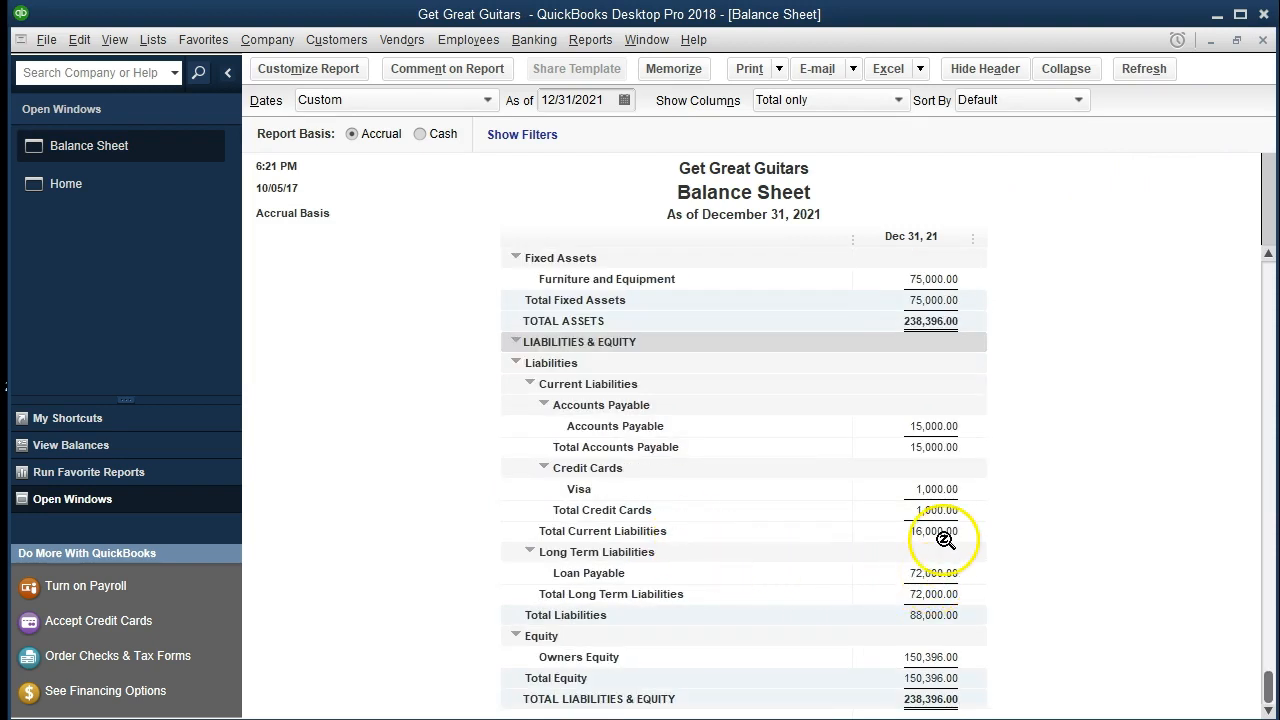
double_click(942, 570)
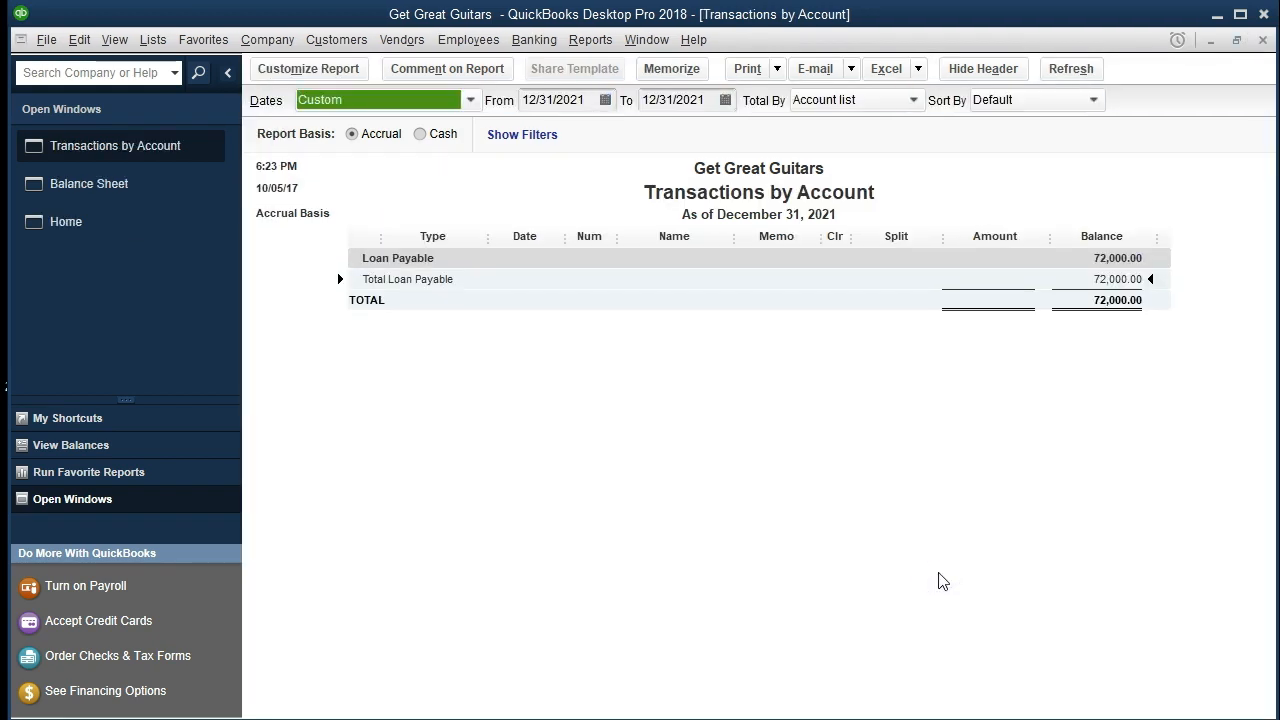
key("Tab")
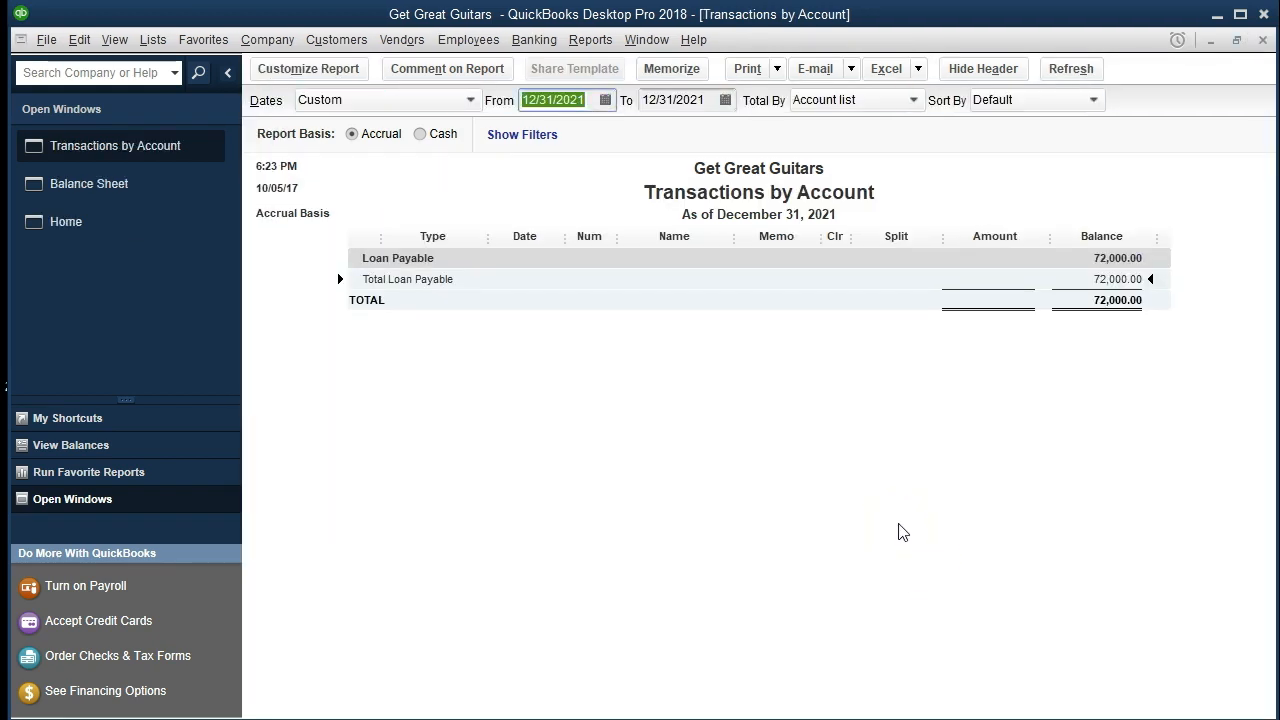
type("010121")
key("Tab")
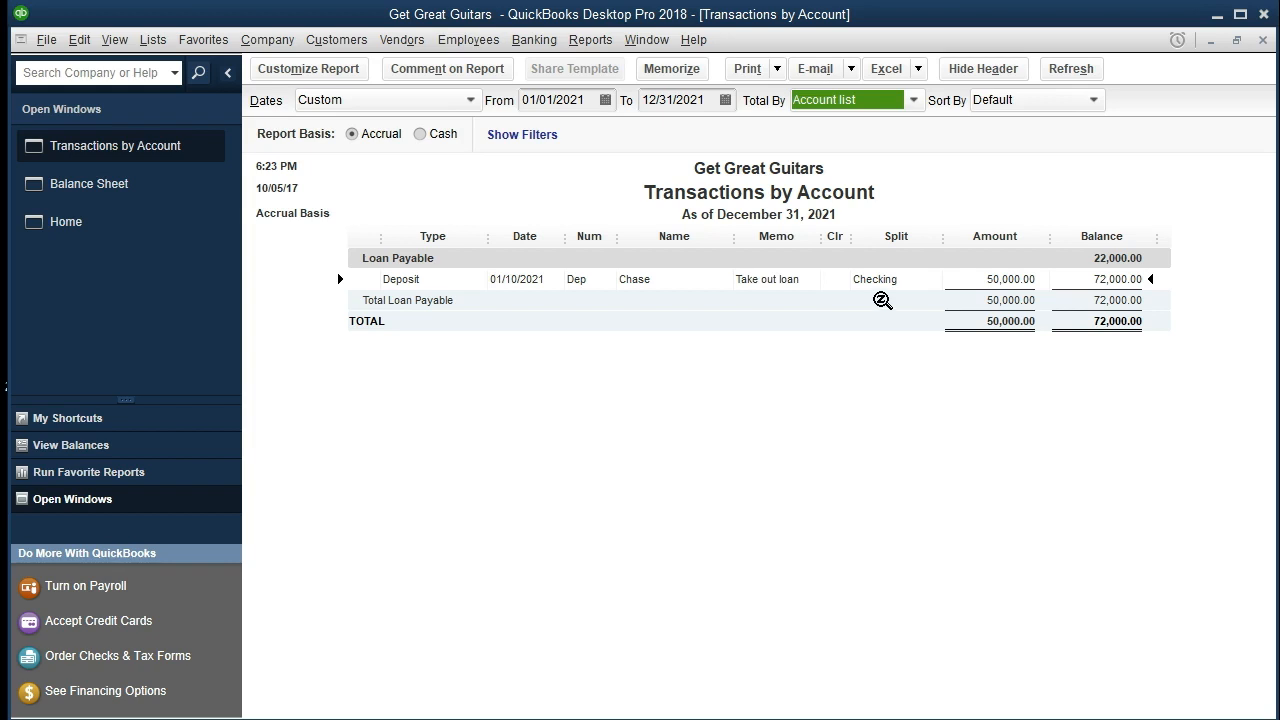
left_click(1261, 41)
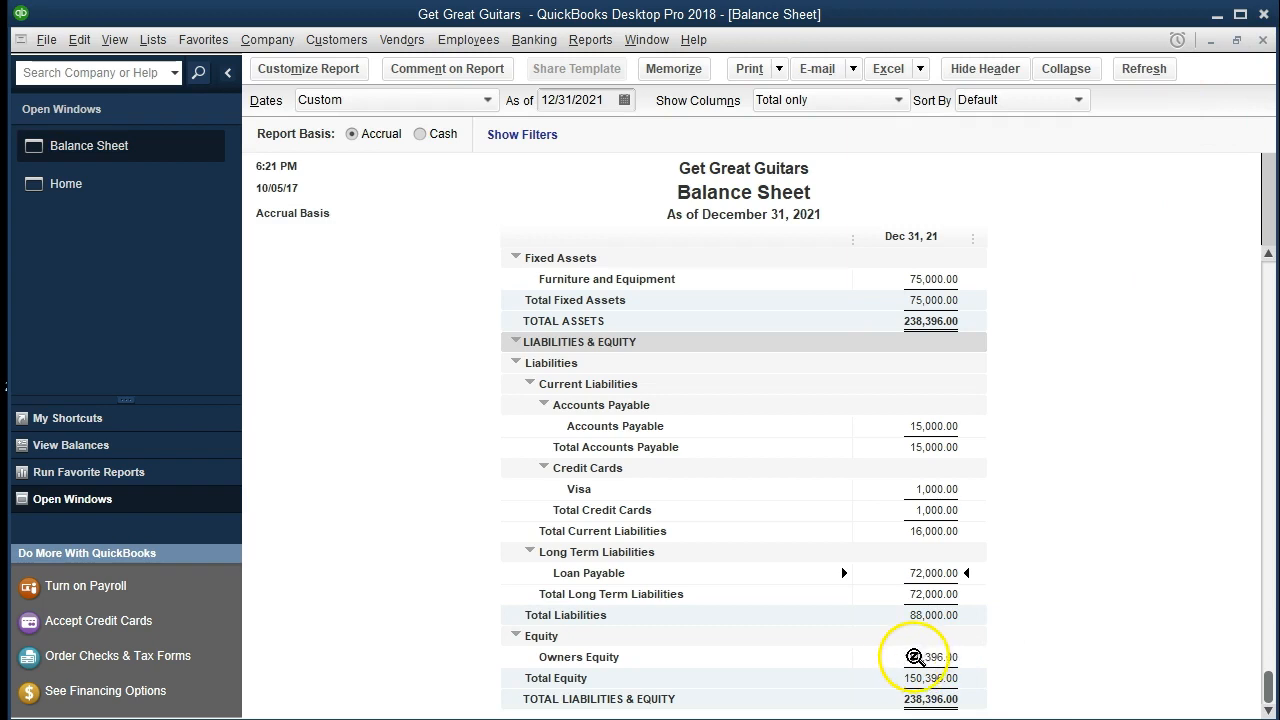
- Drill into the Owners Equity balance on the Balance Sheet and list its transactions from 01/01/2021 to 12/31/2021
left_click(922, 660)
double_click(922, 660)
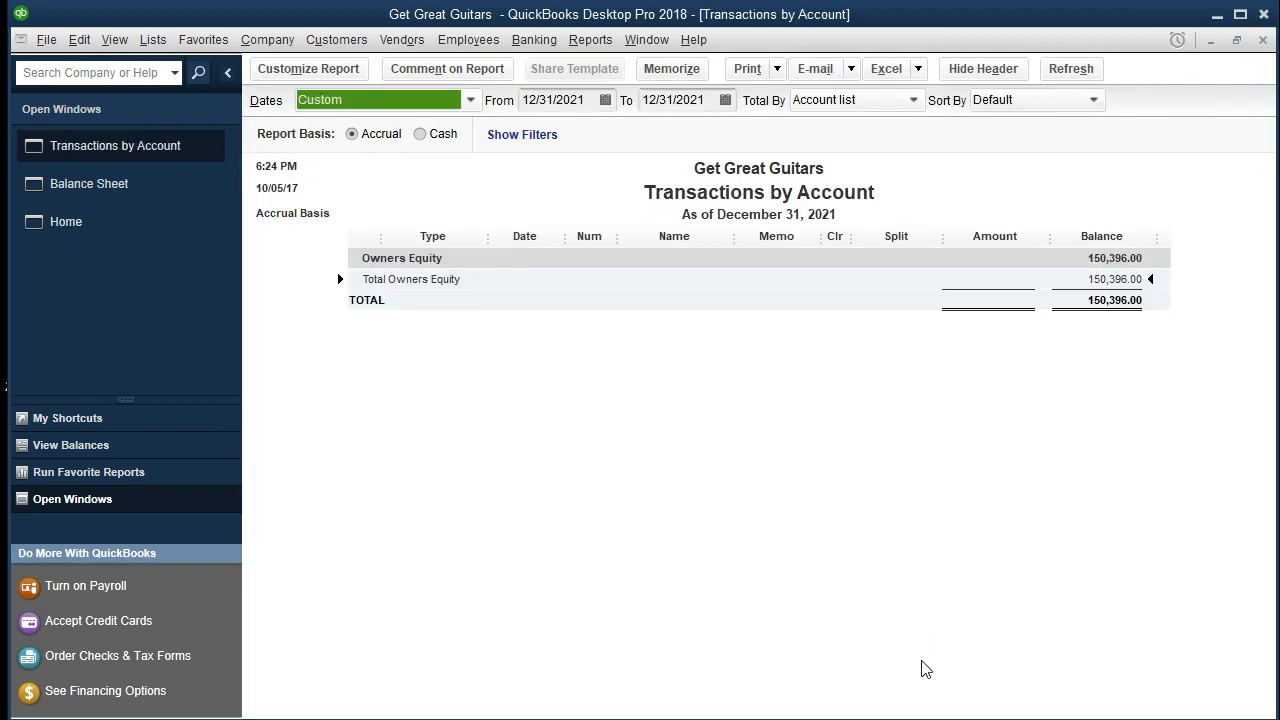
key("Tab")
type("01")
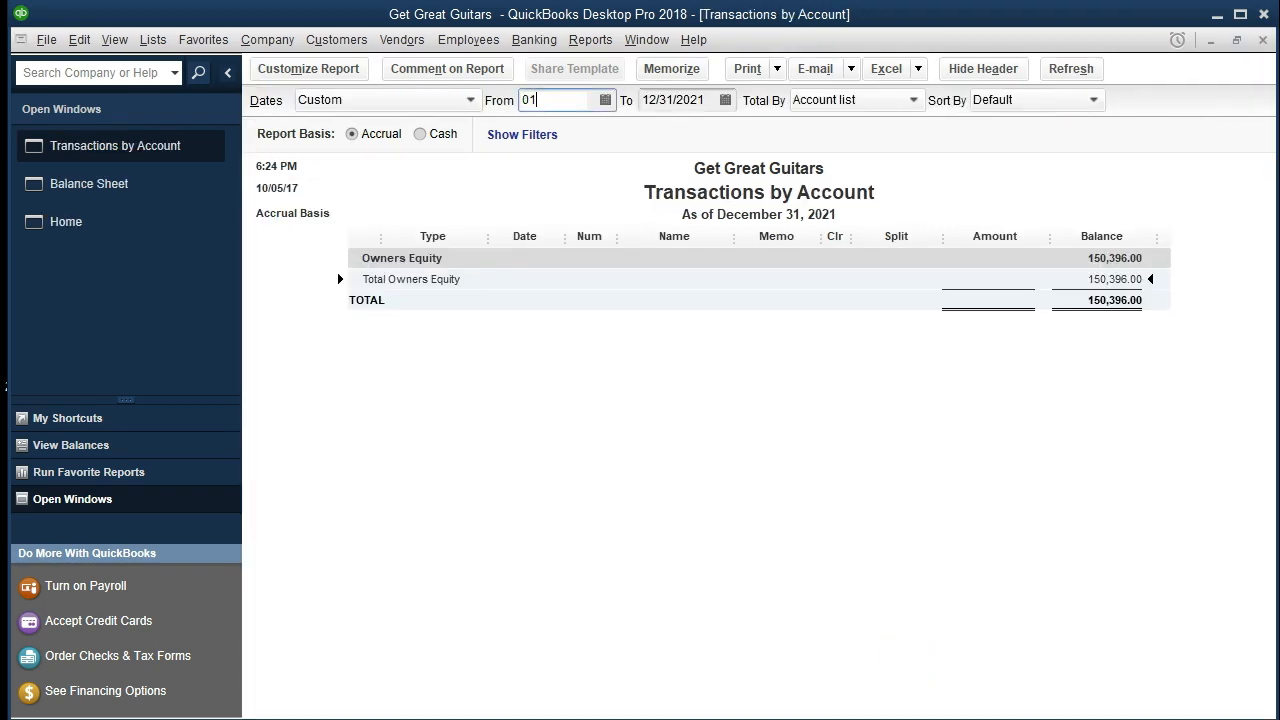
type("/01/2021")
key("Tab")
key("Tab")
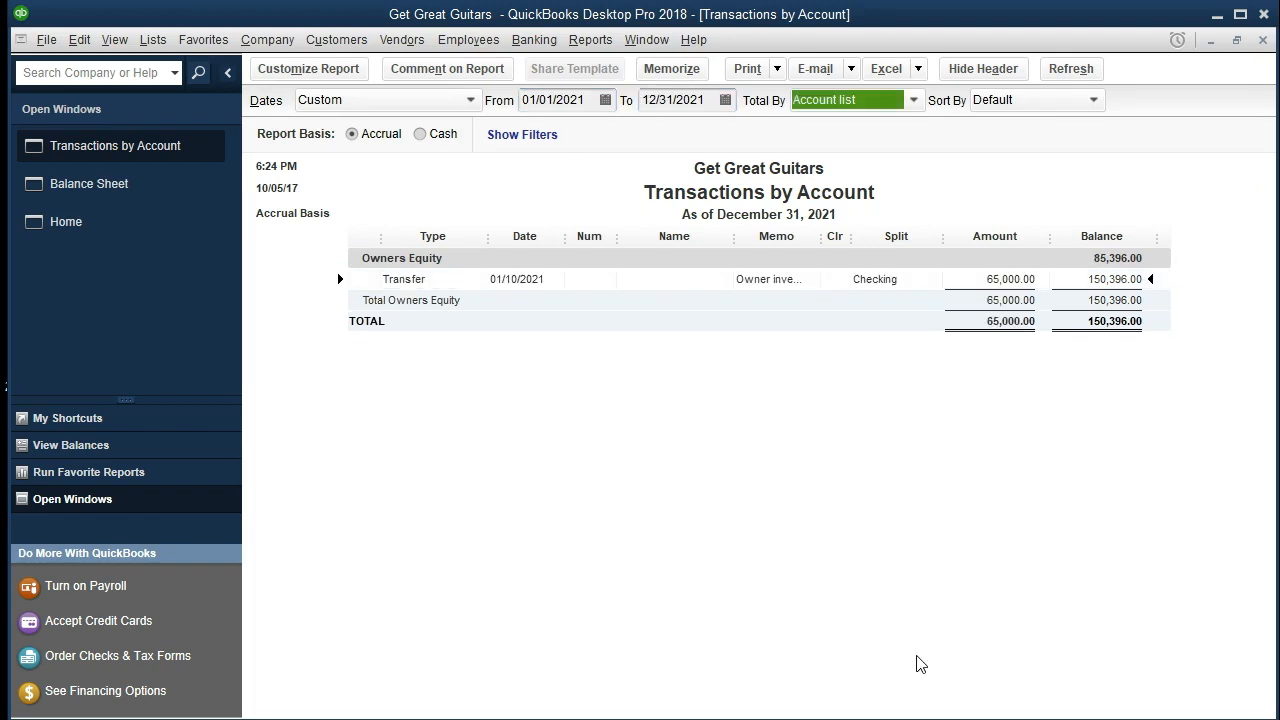
- Inspect the source form of the 01/10/2021 owner investment transfer, and close it and the Owners Equity detail report
left_click(1005, 279)
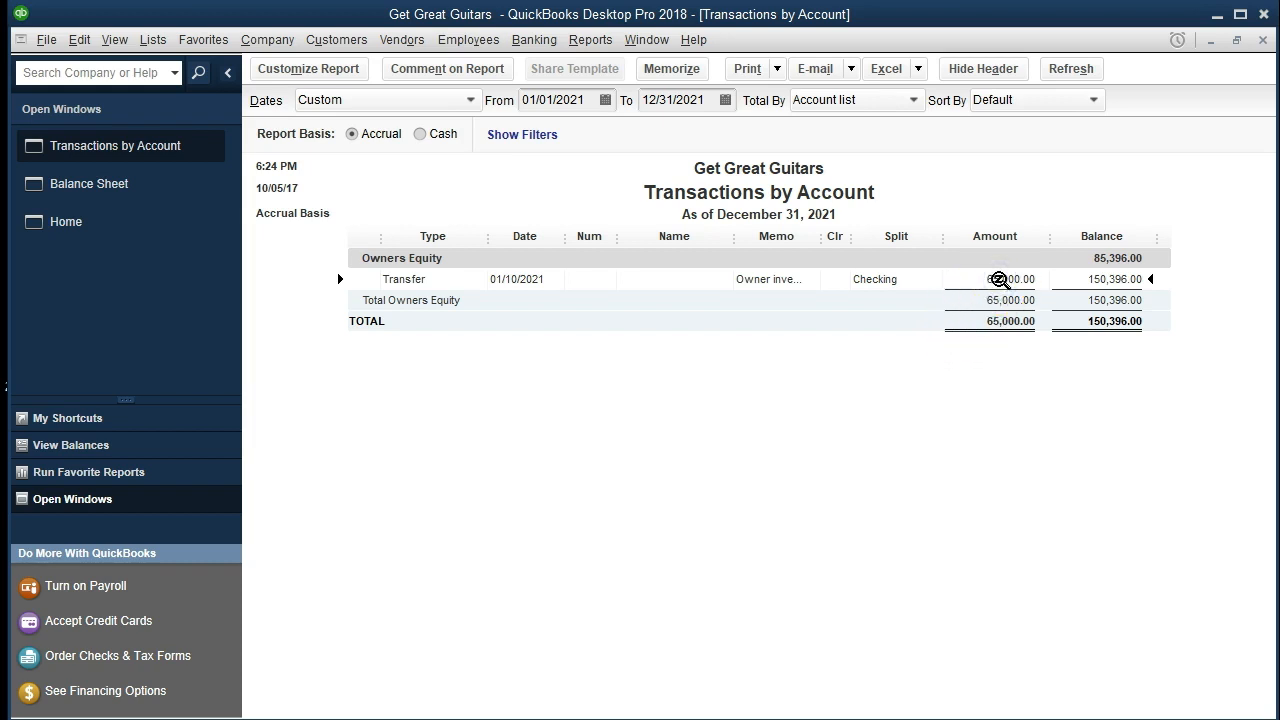
double_click(998, 280)
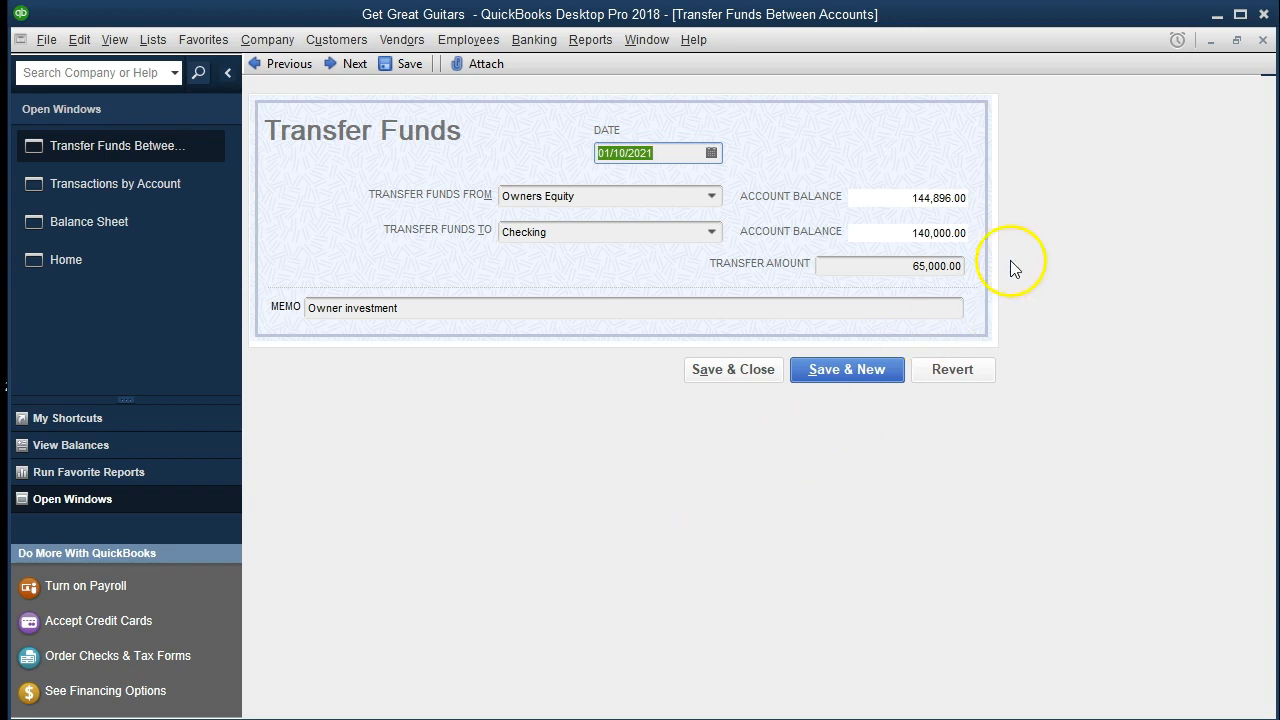
left_click(1263, 41)
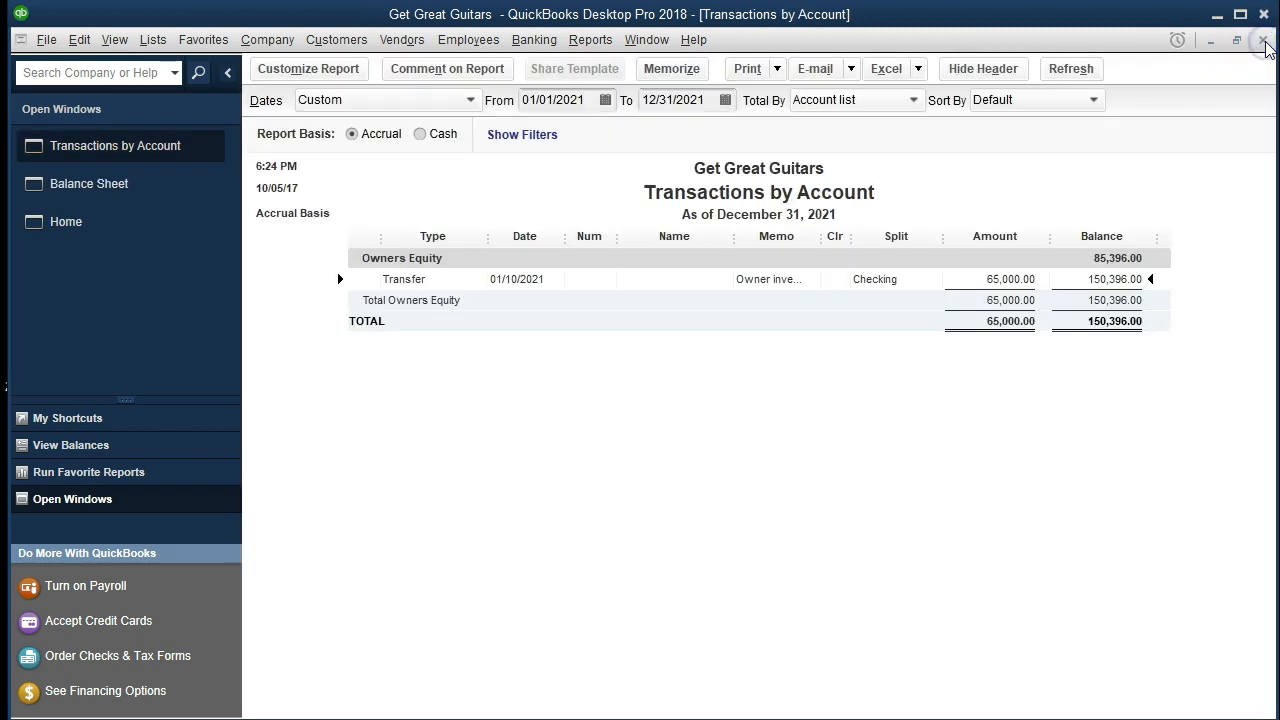
left_click(1263, 41)
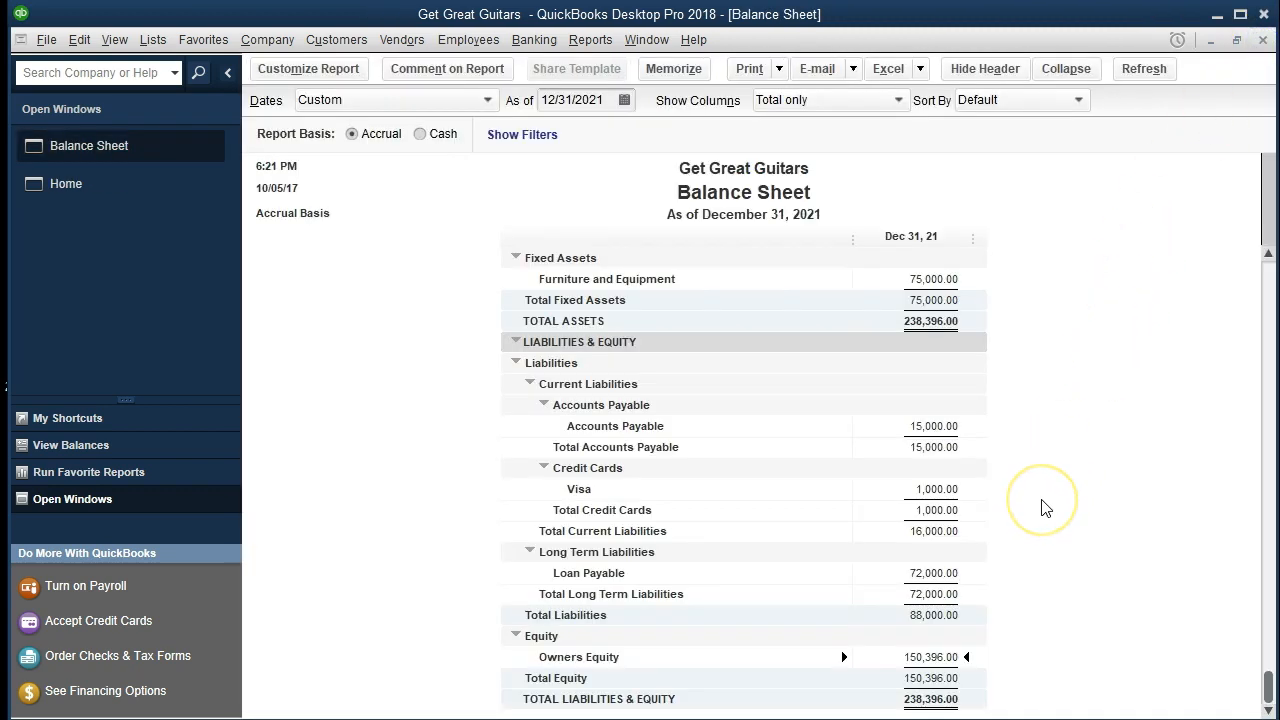